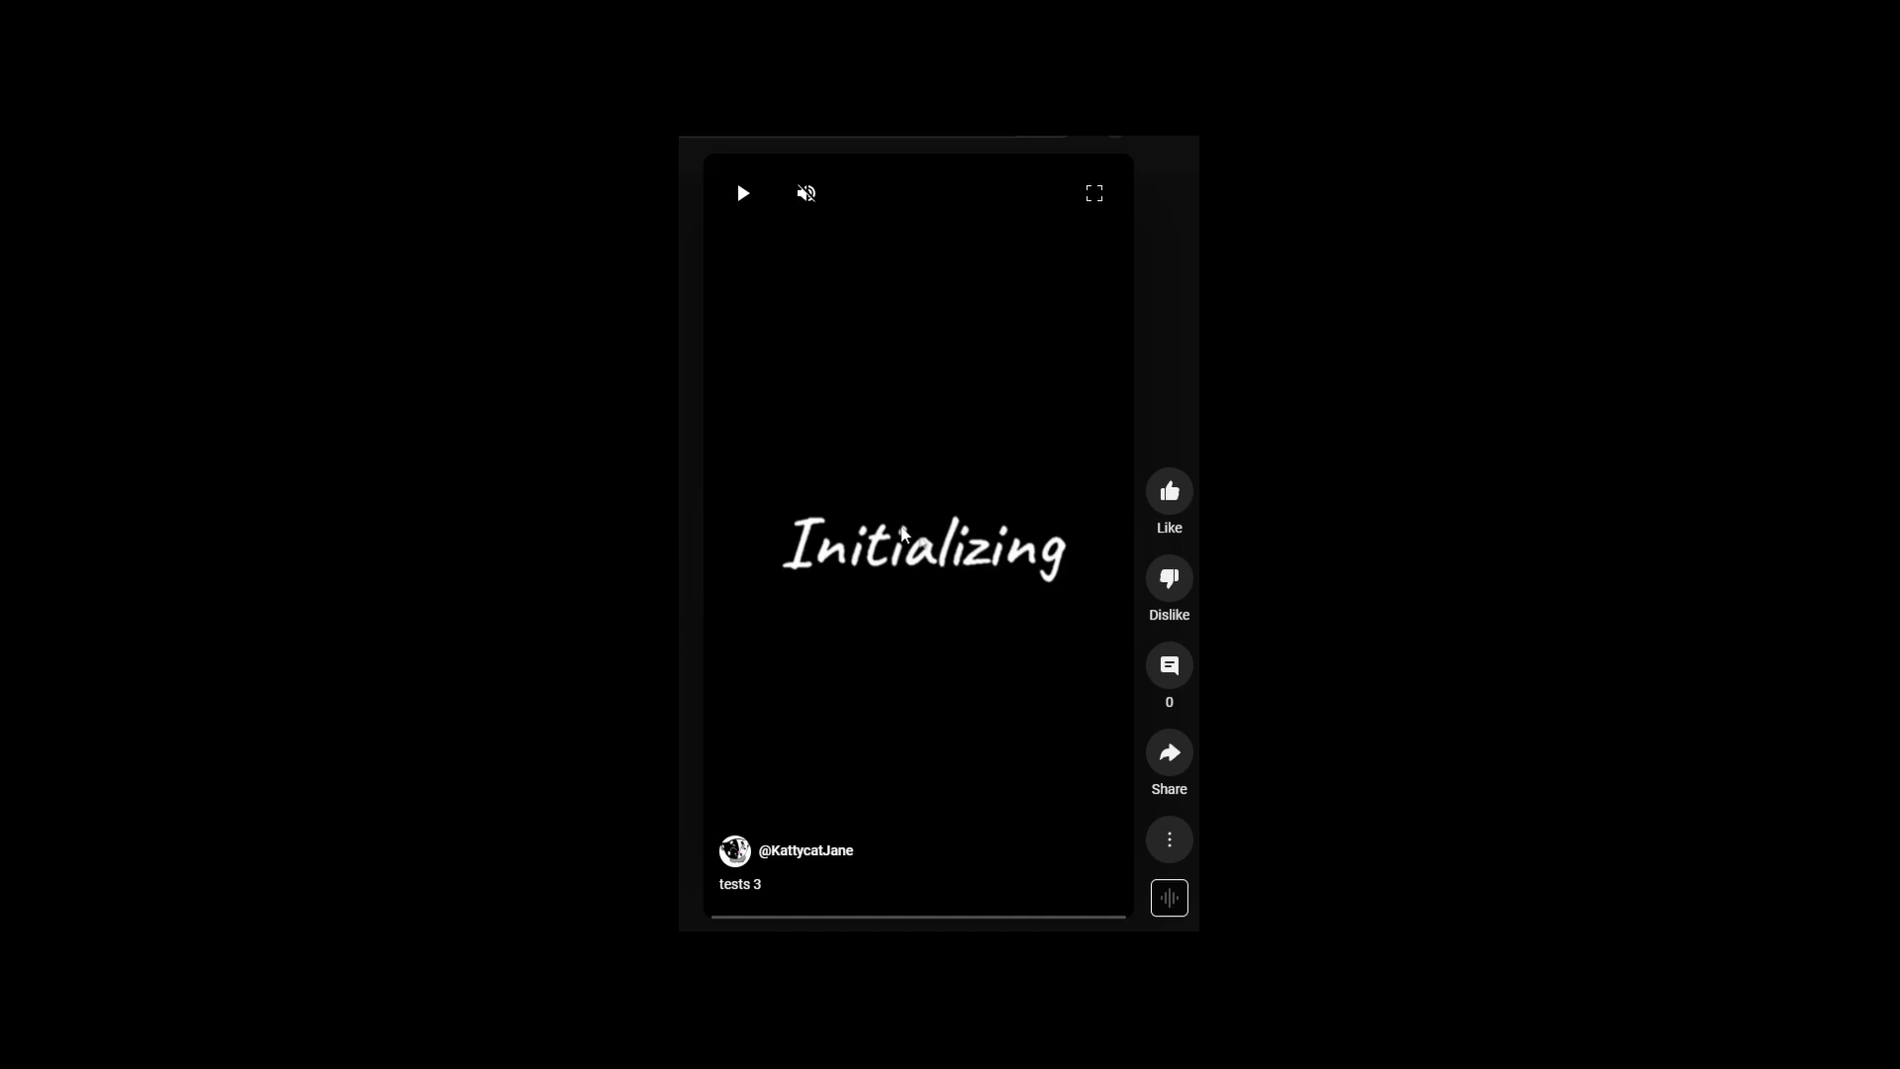
Play through the uploaded test Shorts to compare how the gameplay footage is framed vertically
left_click(893, 614)
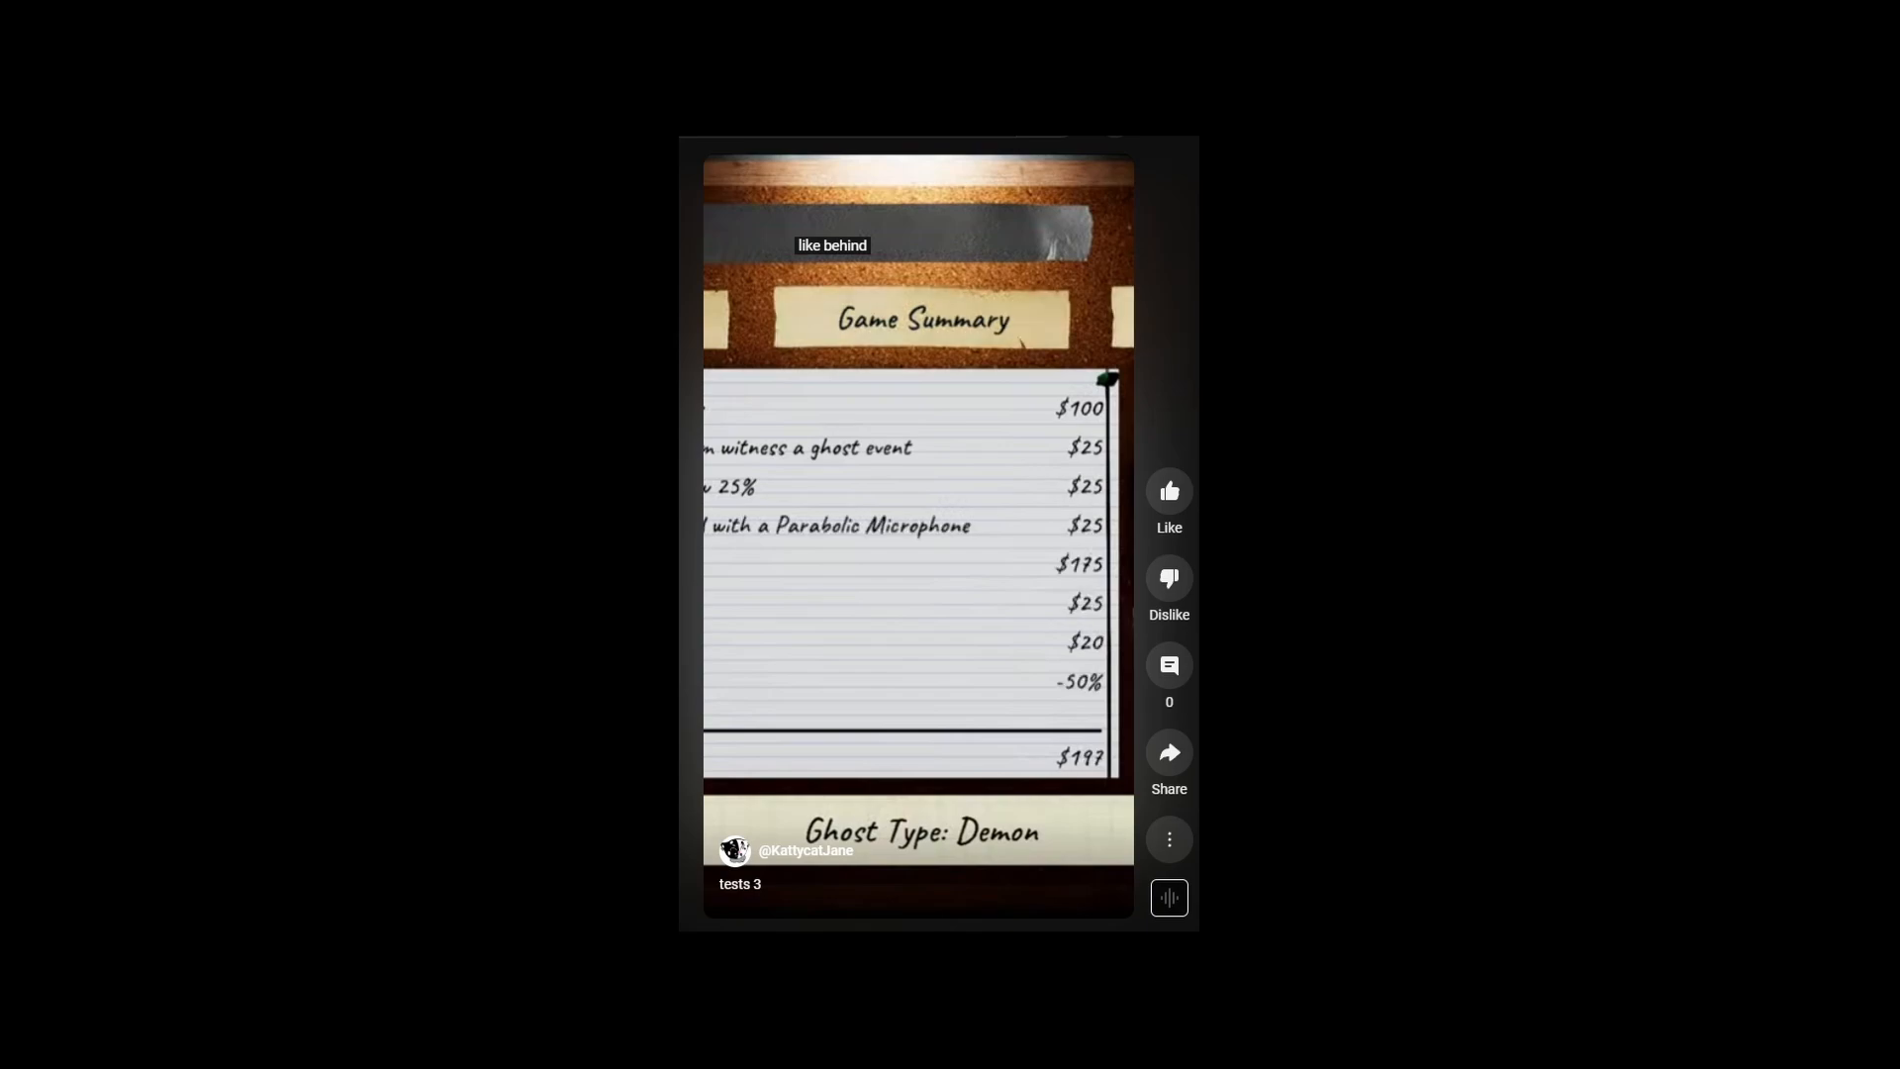
scroll(730, 843, "down", 1)
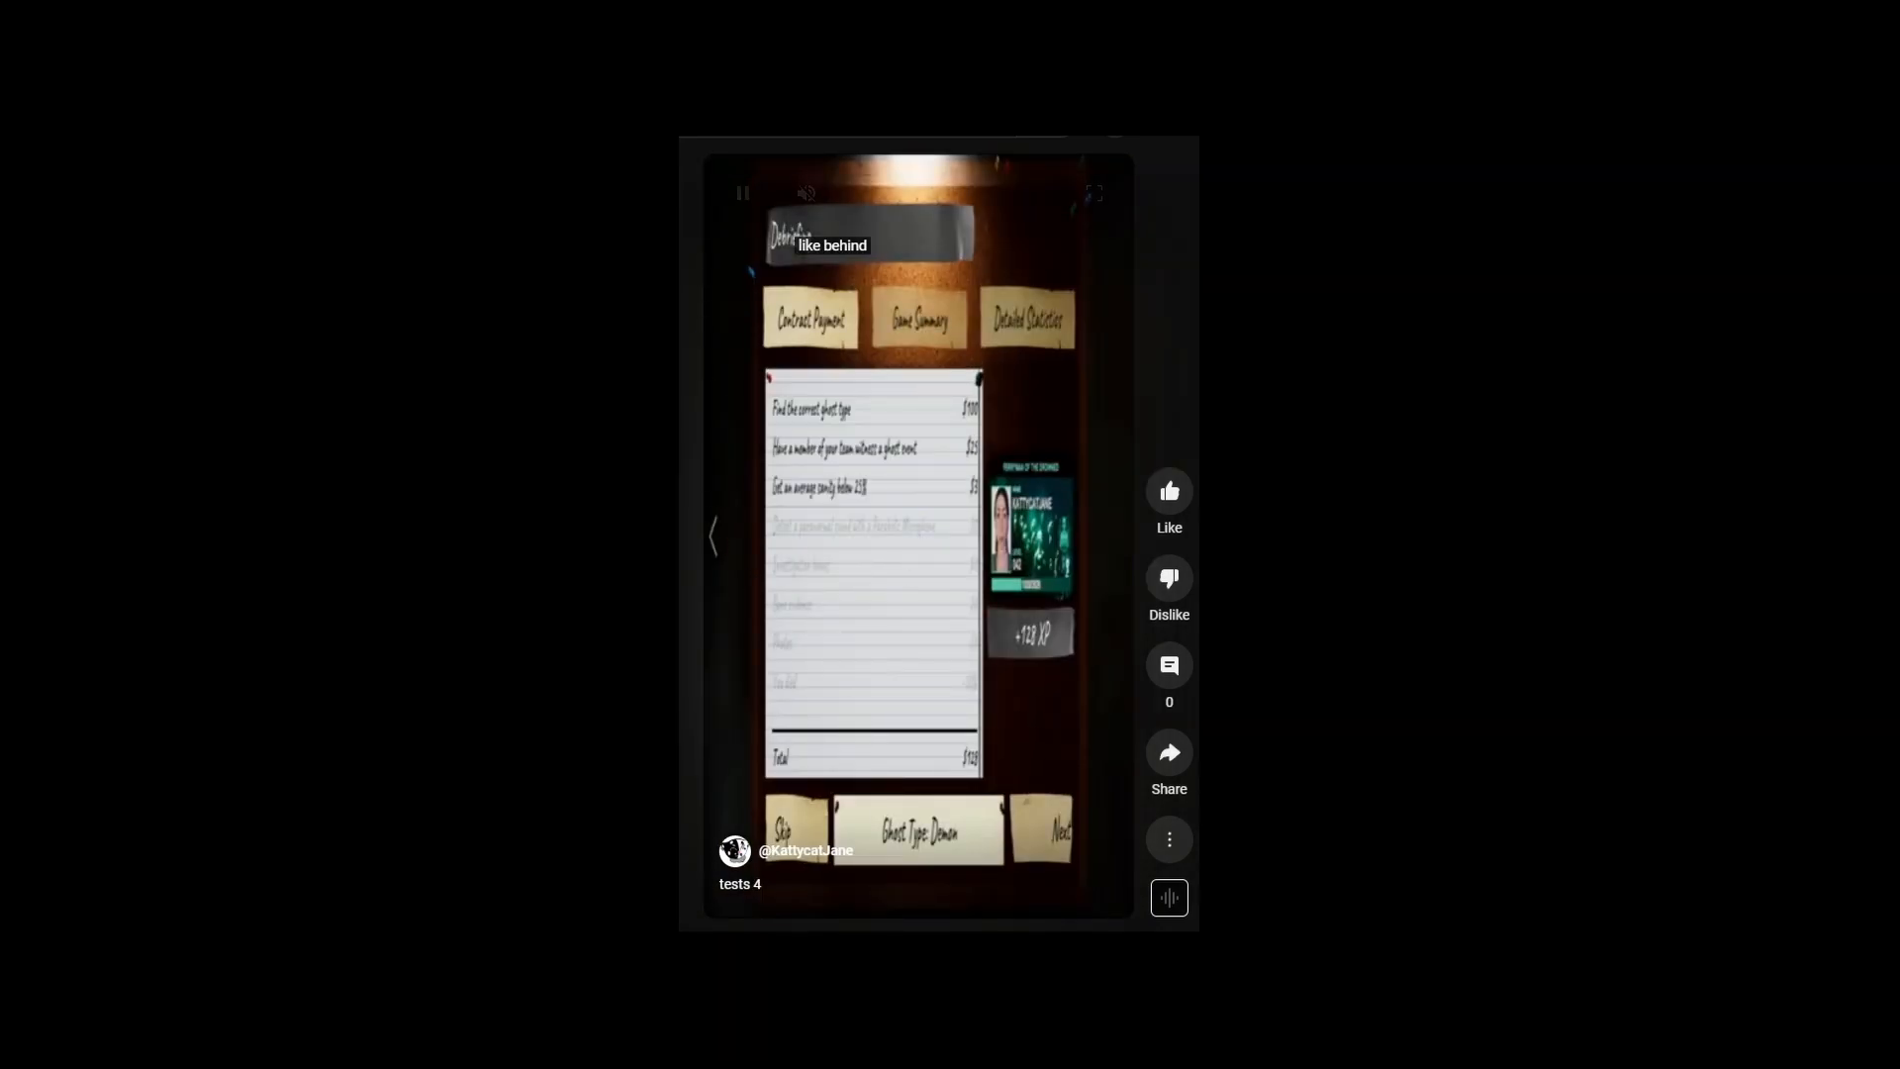
scroll(873, 663, "down", 1)
left_click(795, 840)
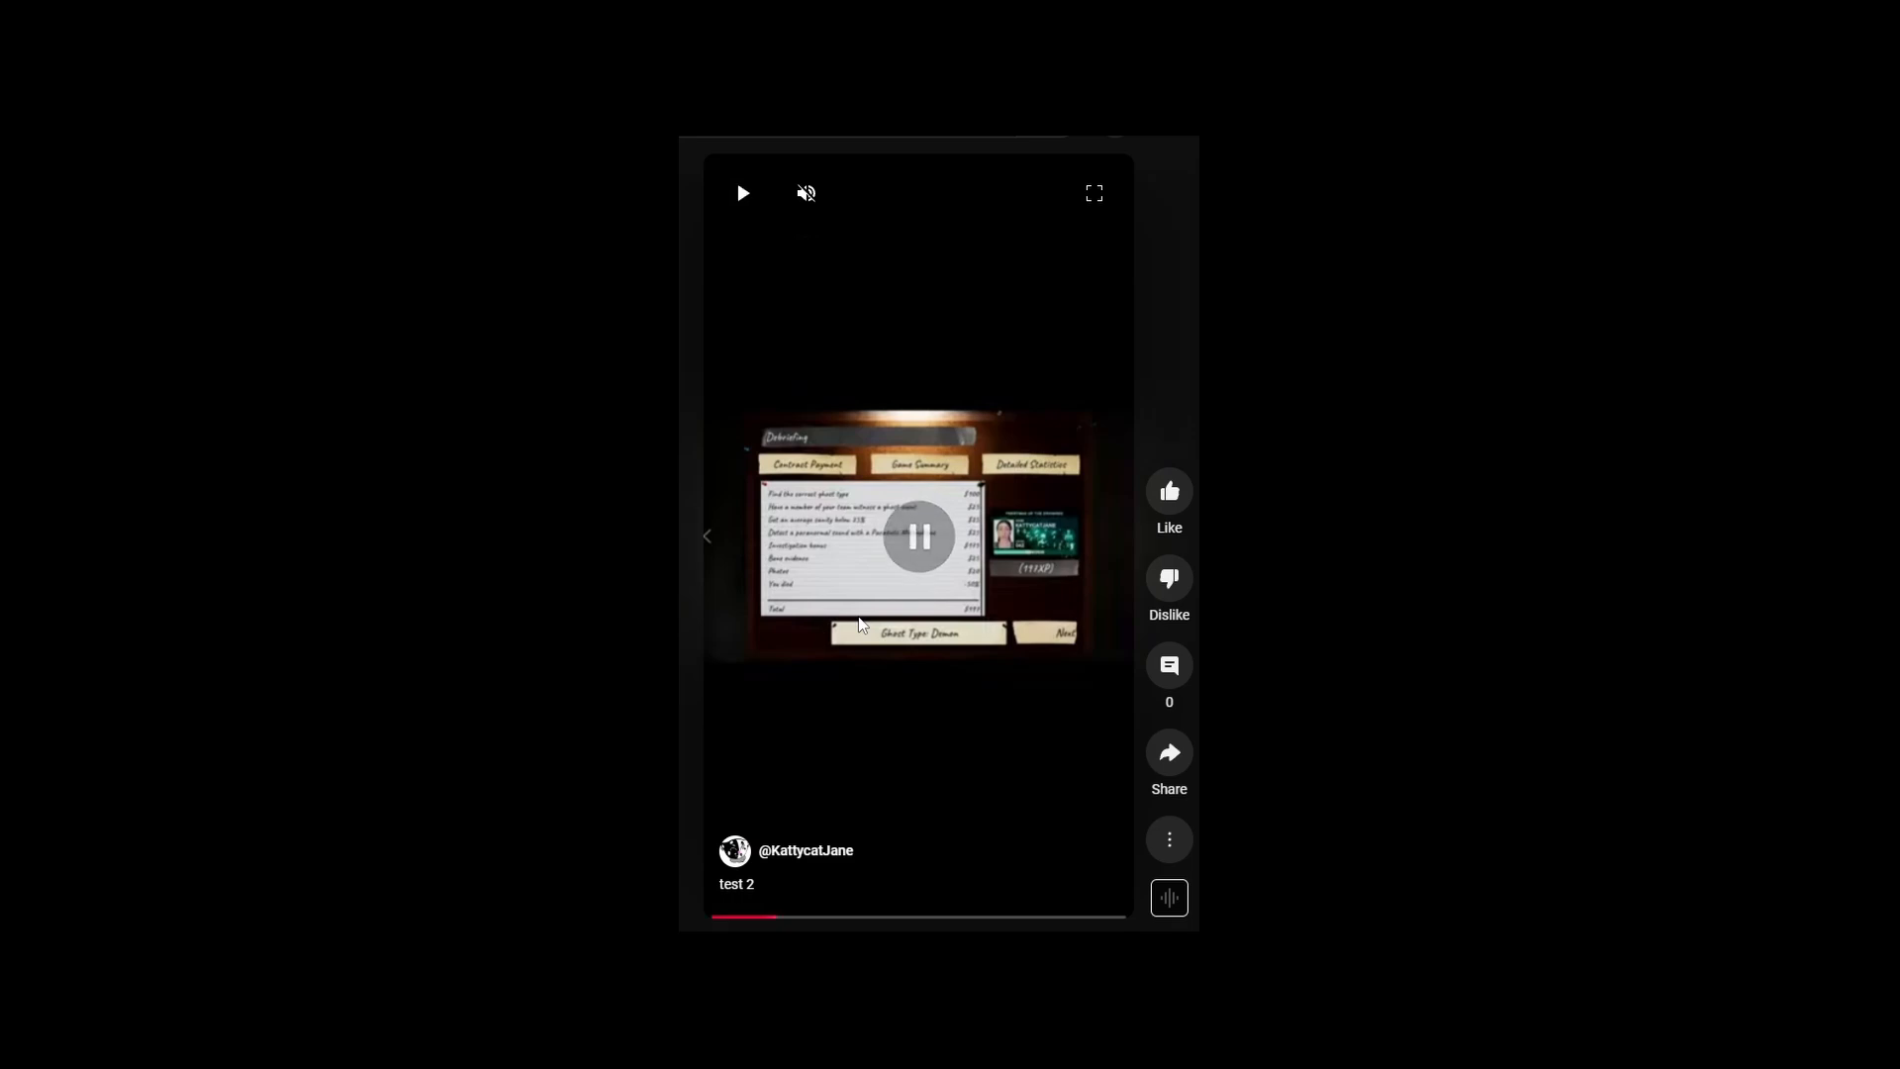
left_click(794, 840)
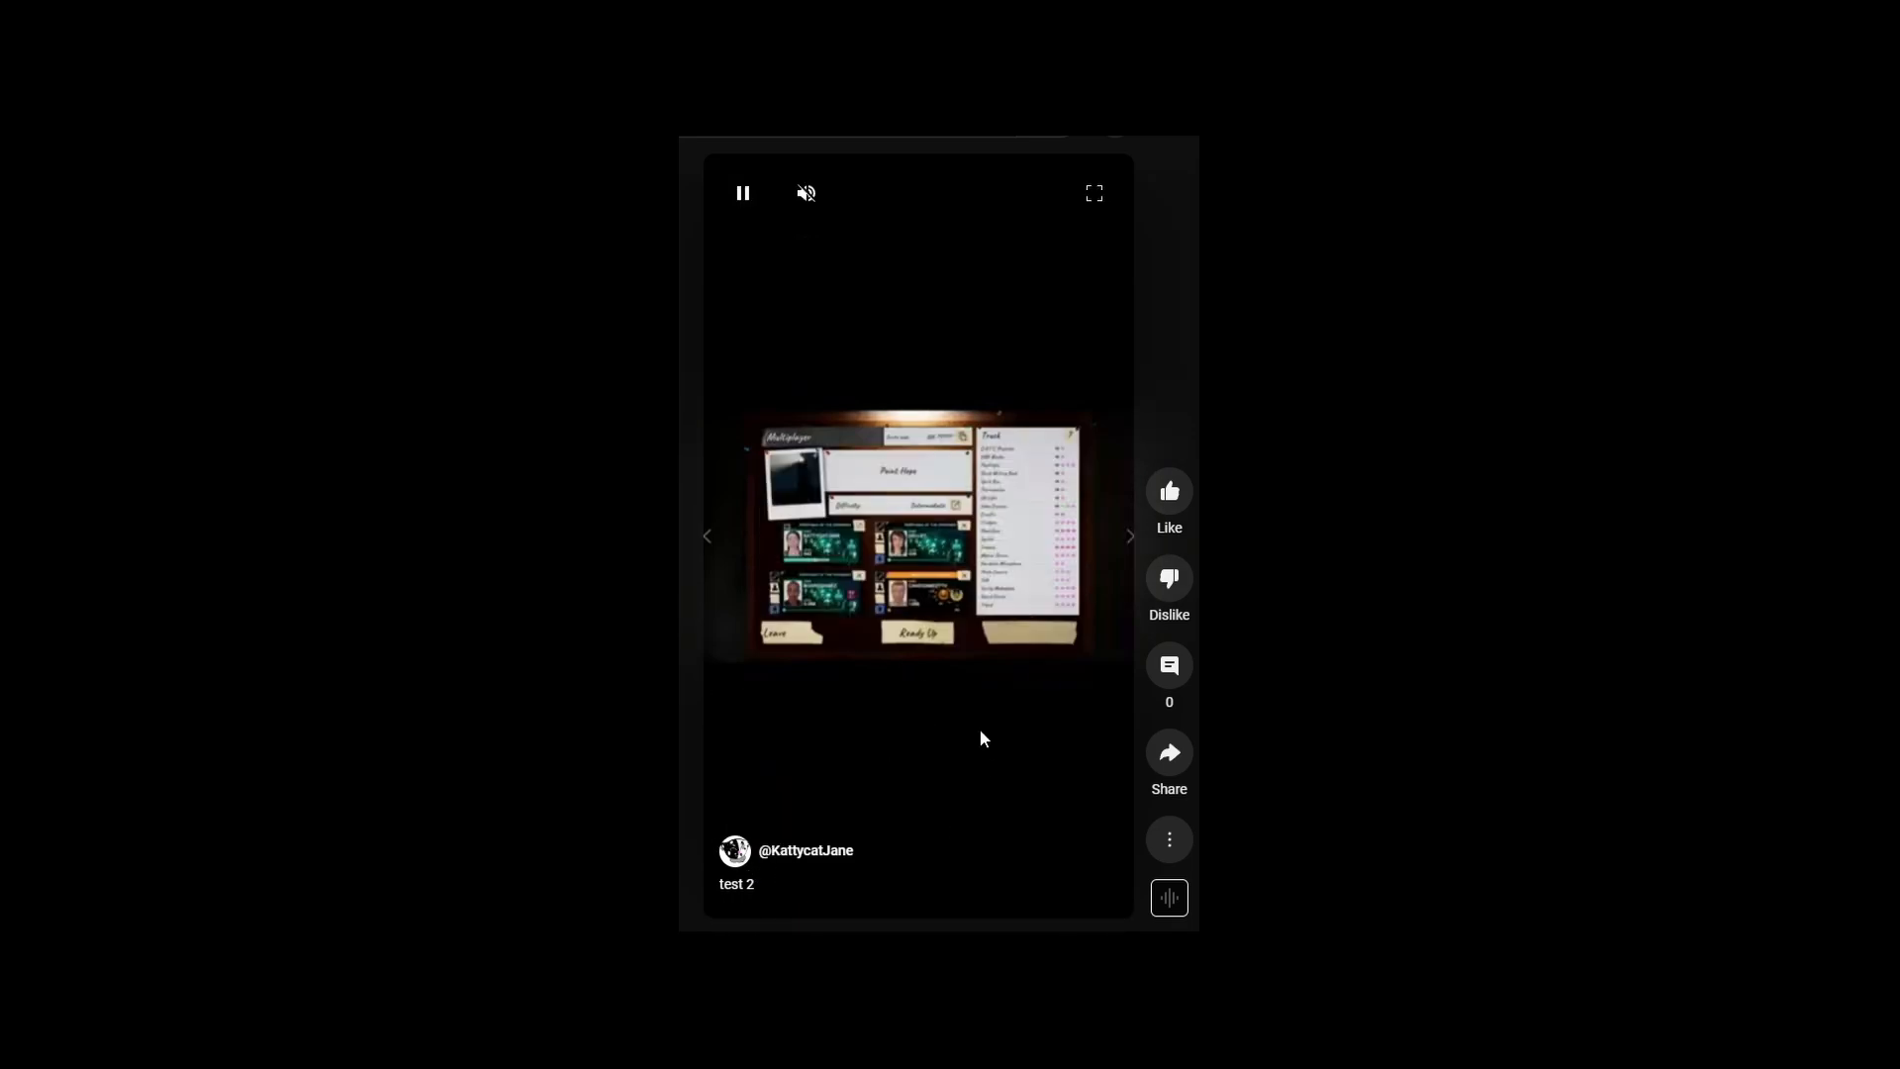
scroll(918, 534, "down", 1)
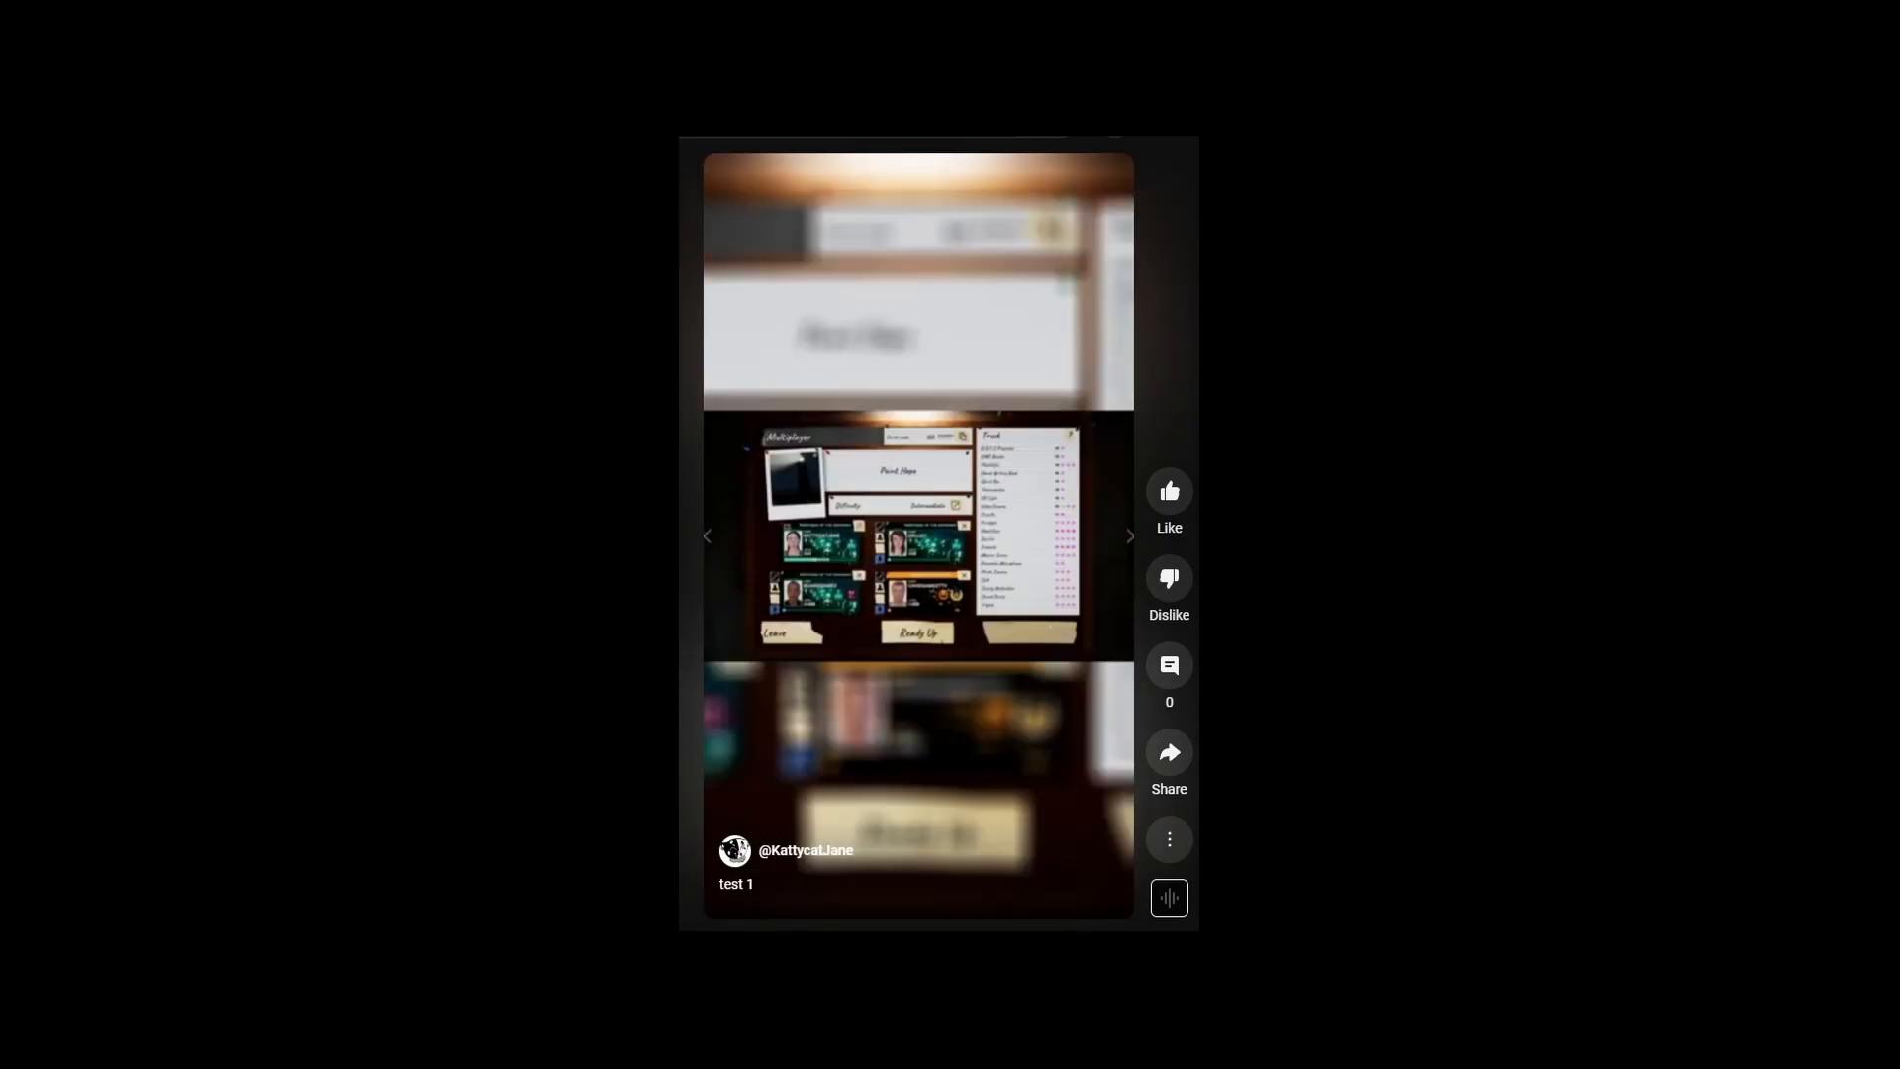
left_click(863, 601)
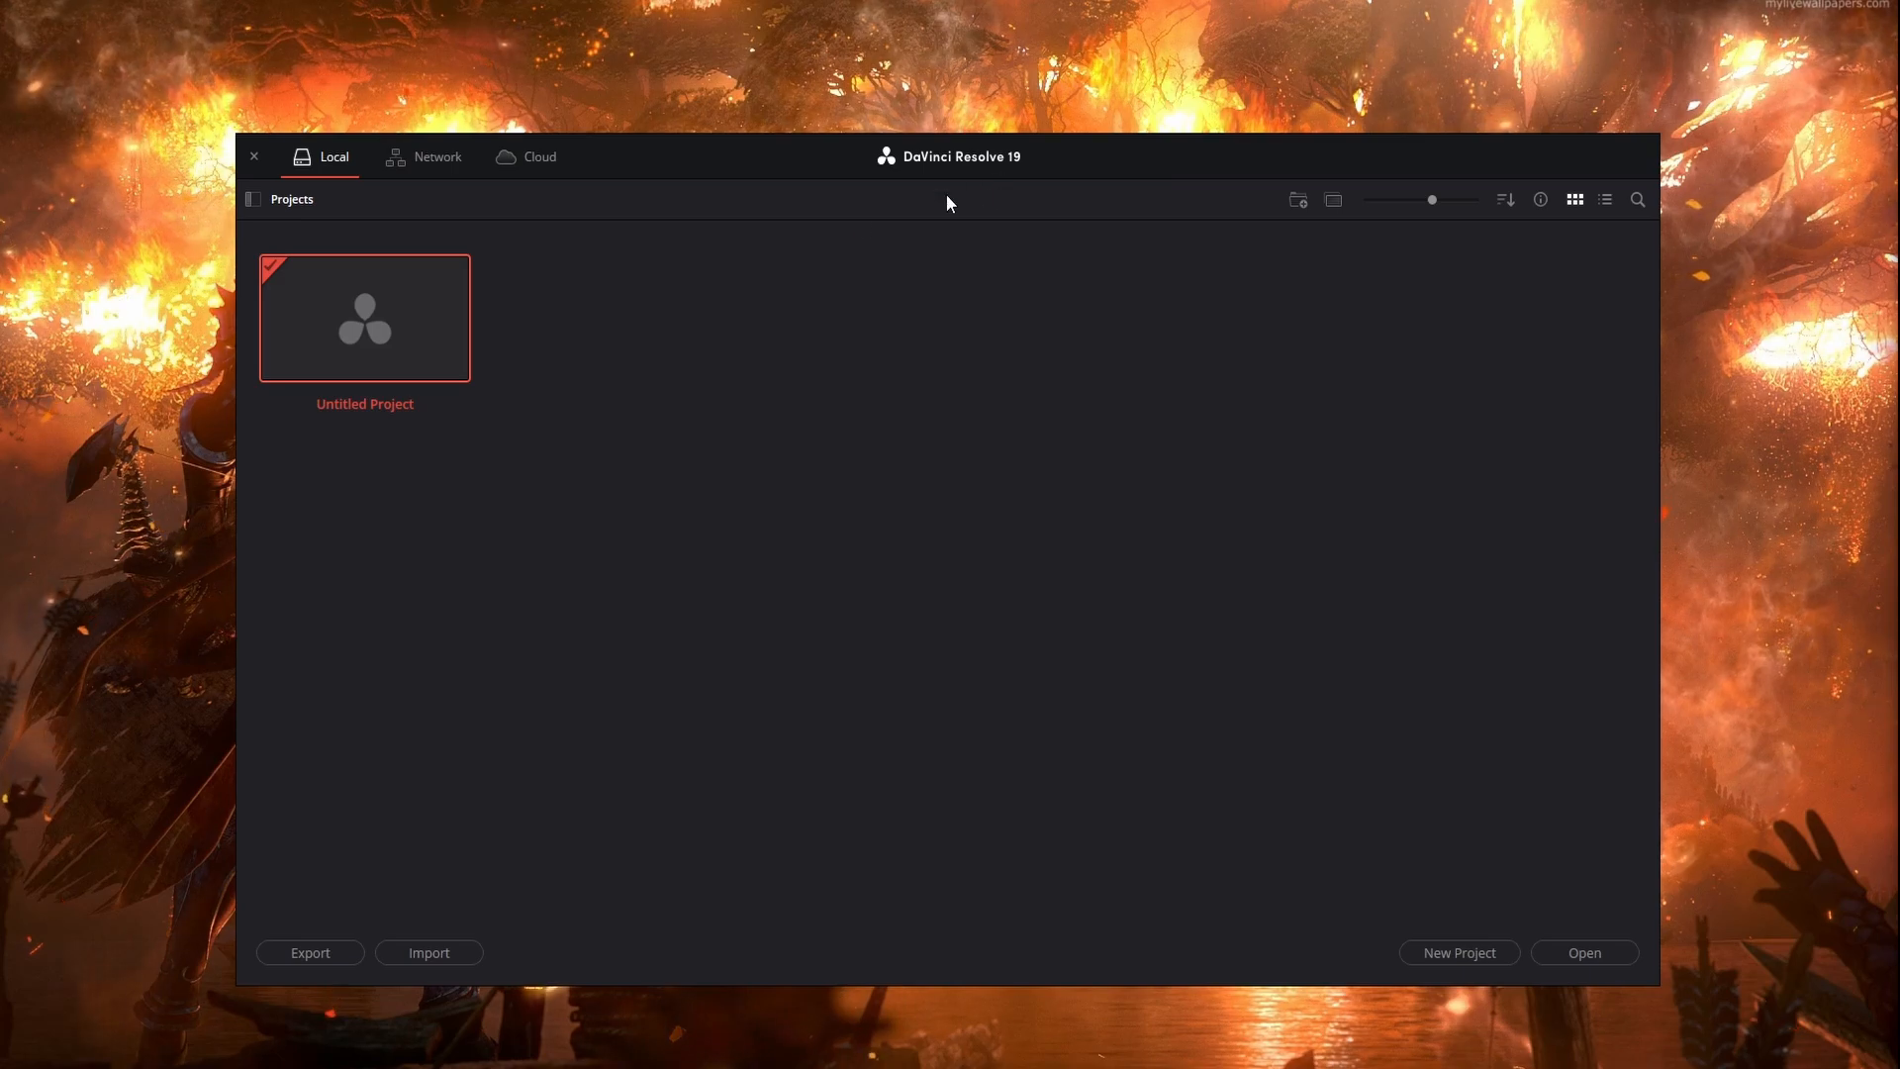
Switch to DaVinci Resolve, open Untitled Project and change the project frame rate to match the imported recording
double_click(425, 349)
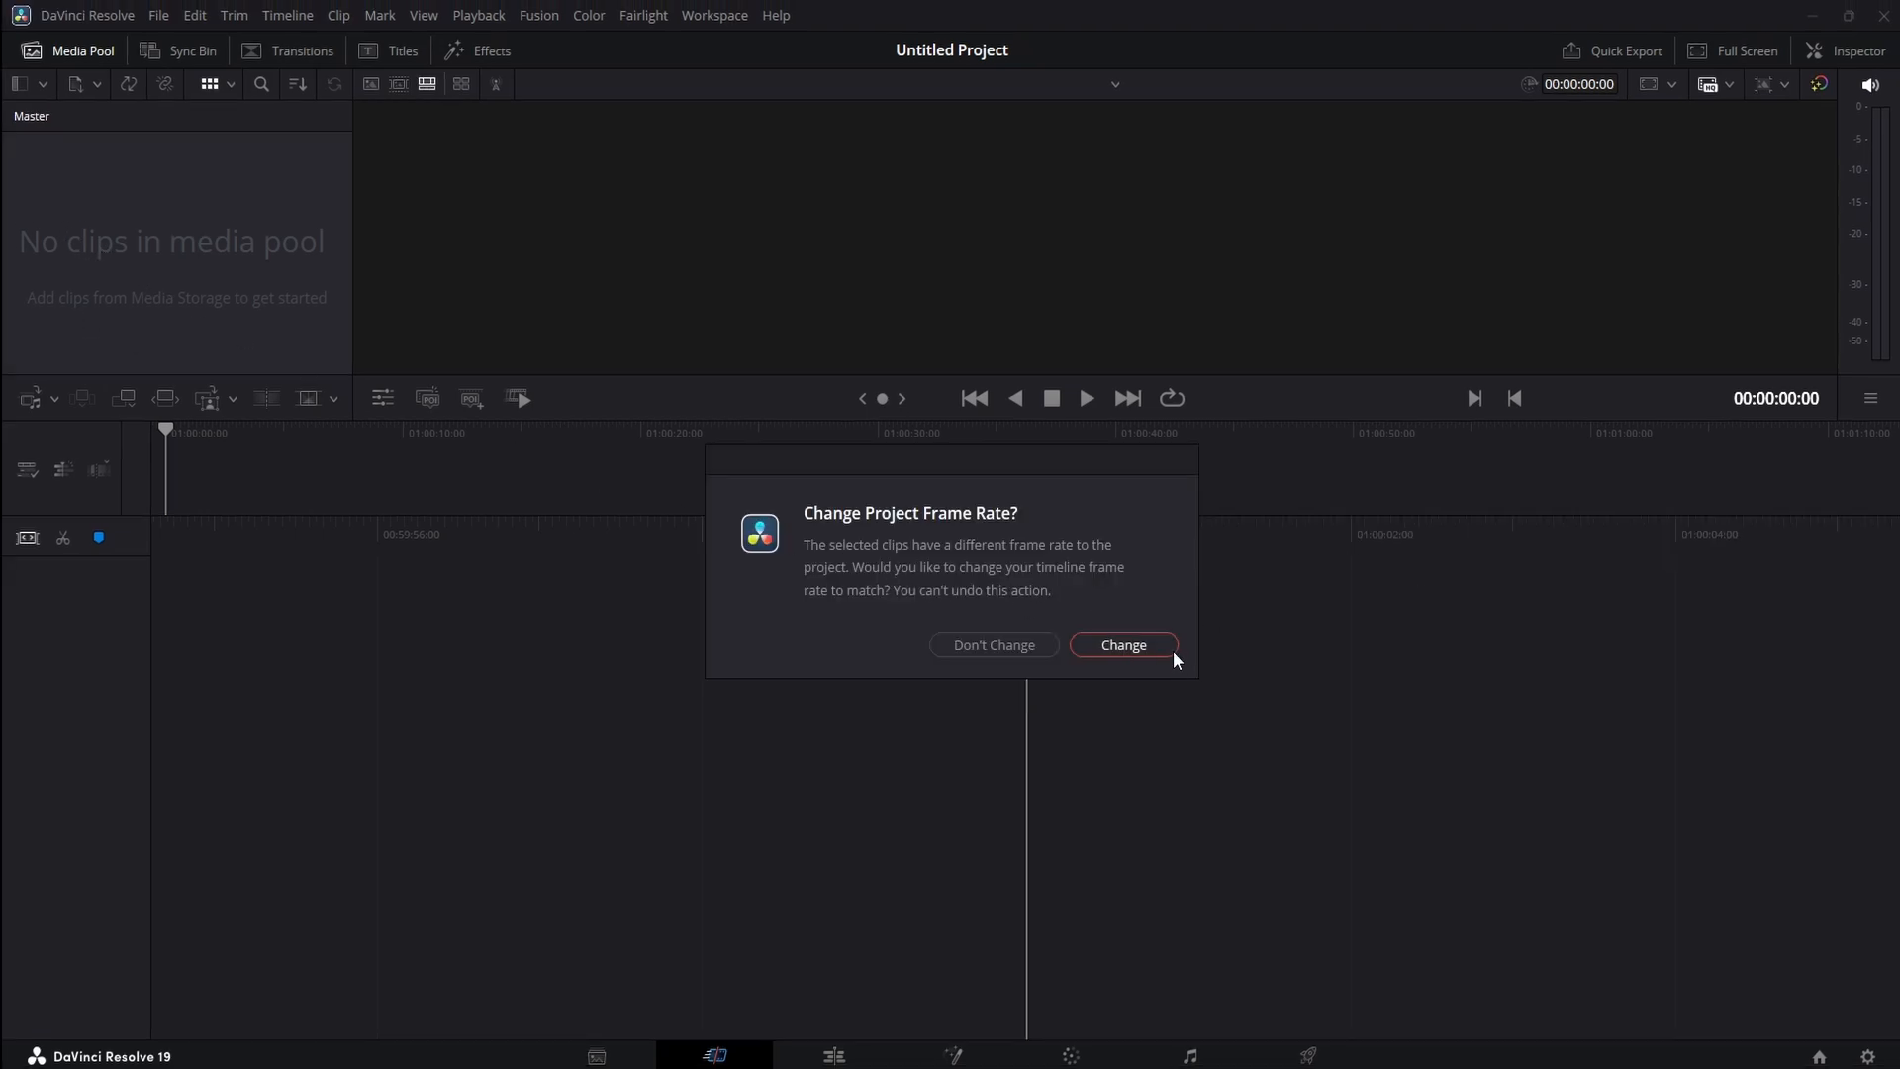
left_click(1161, 645)
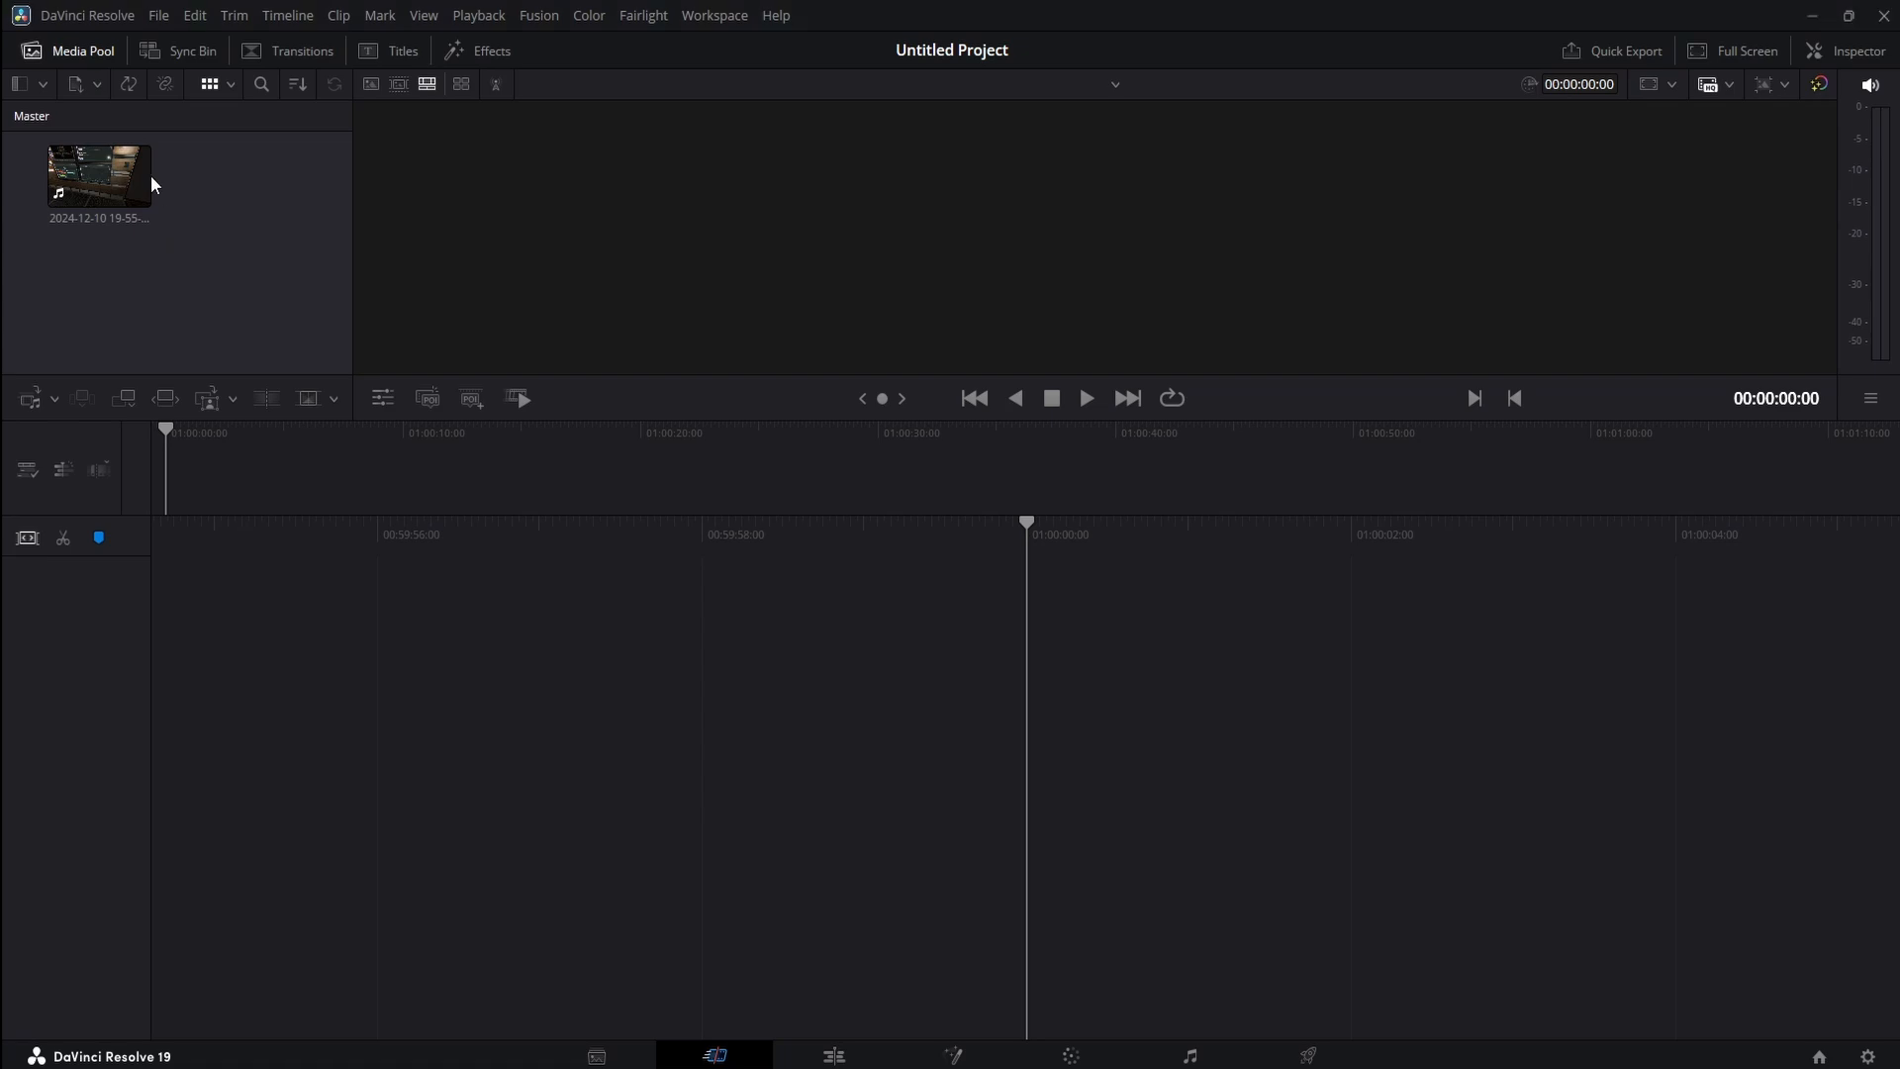
Place the imported recording on a new timeline and switch to the Edit page
left_click_drag(109, 169, 174, 485)
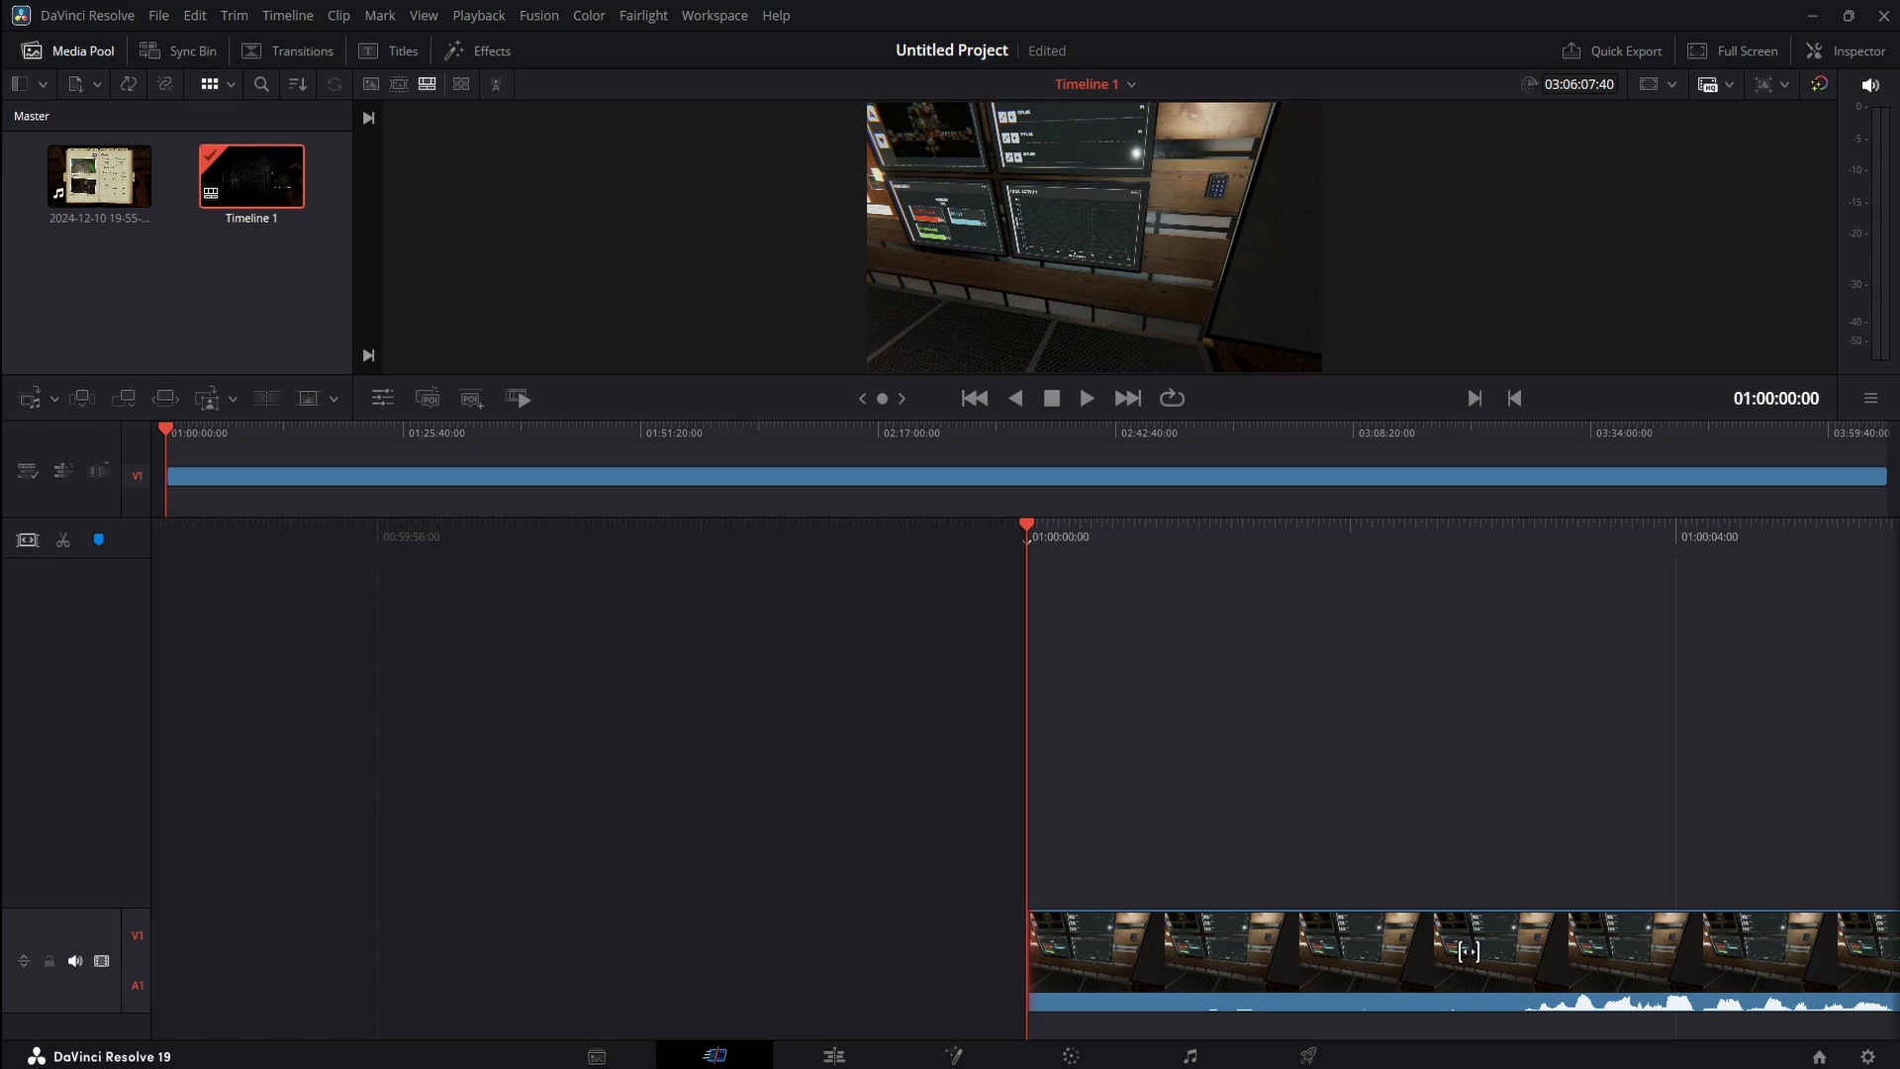
left_click(837, 1059)
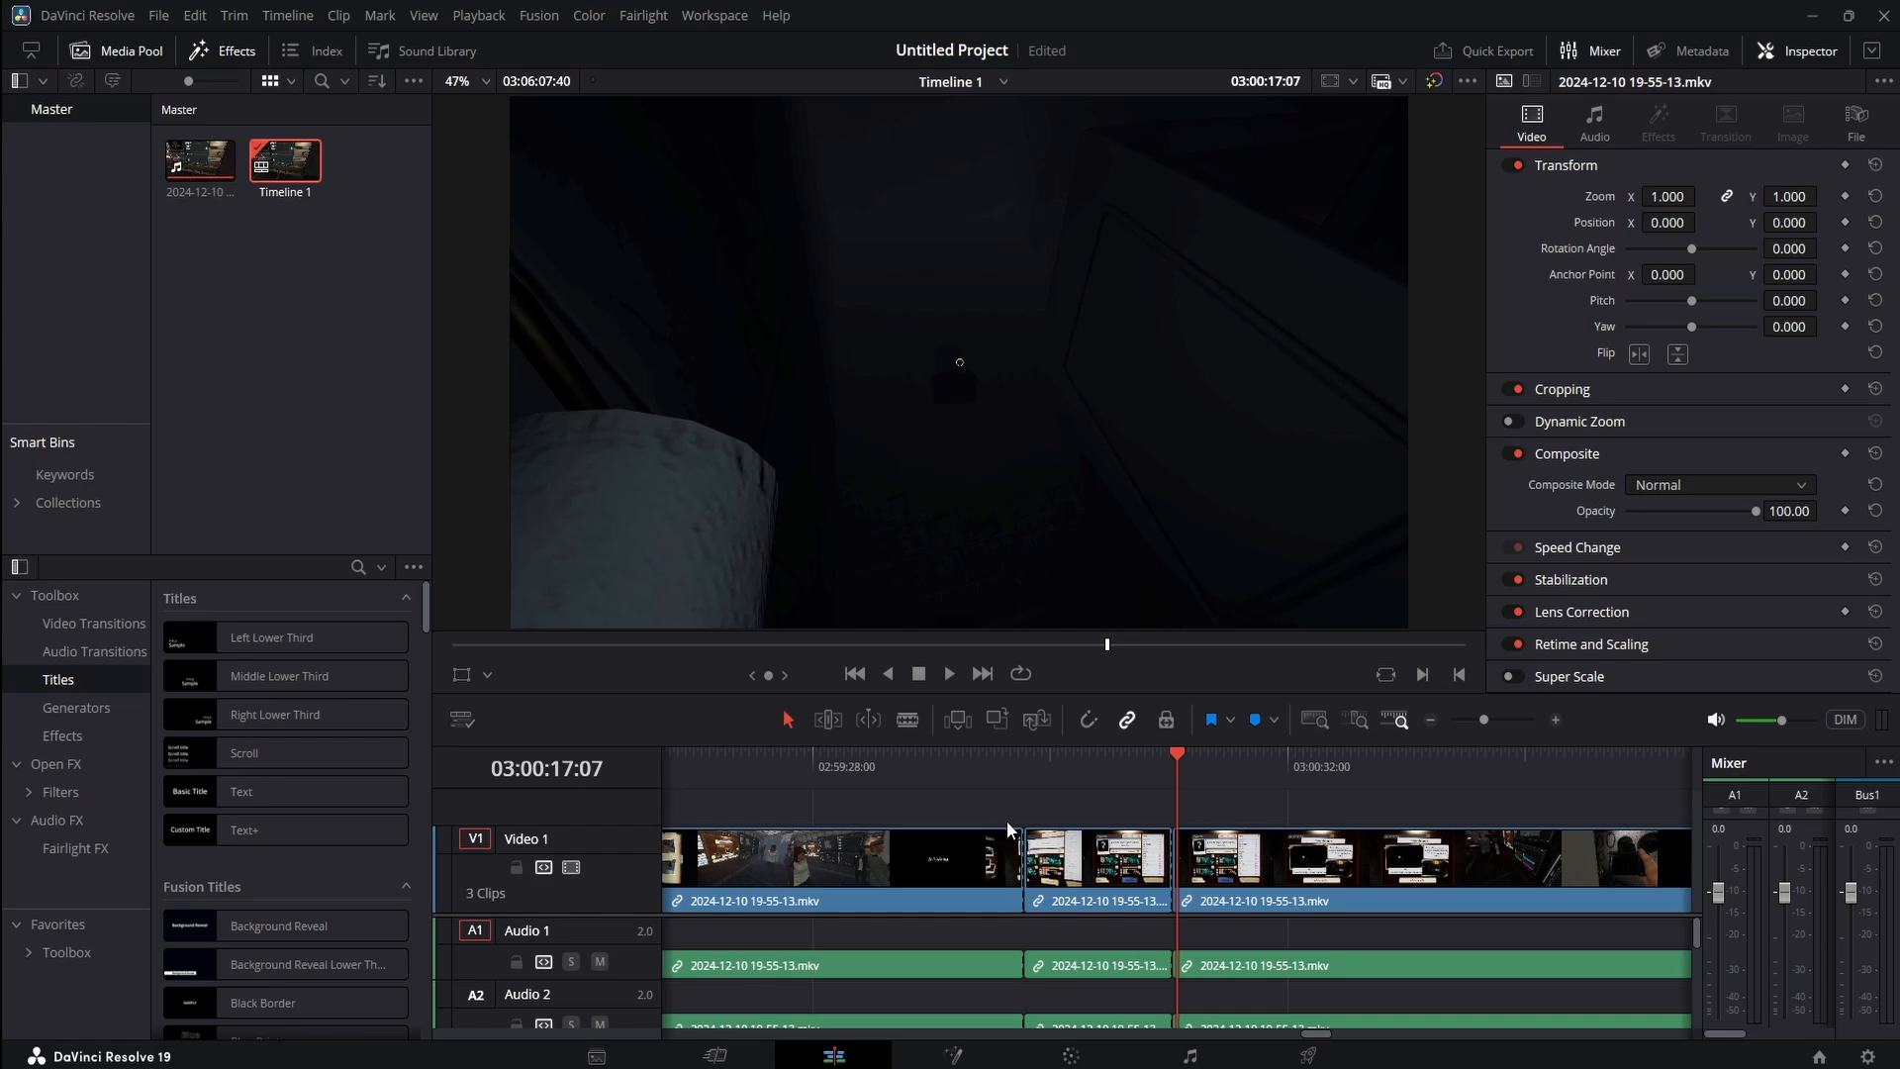
Copy the short middle clip between the two cuts on Timeline 1
left_click(1135, 863)
right_click(1135, 863)
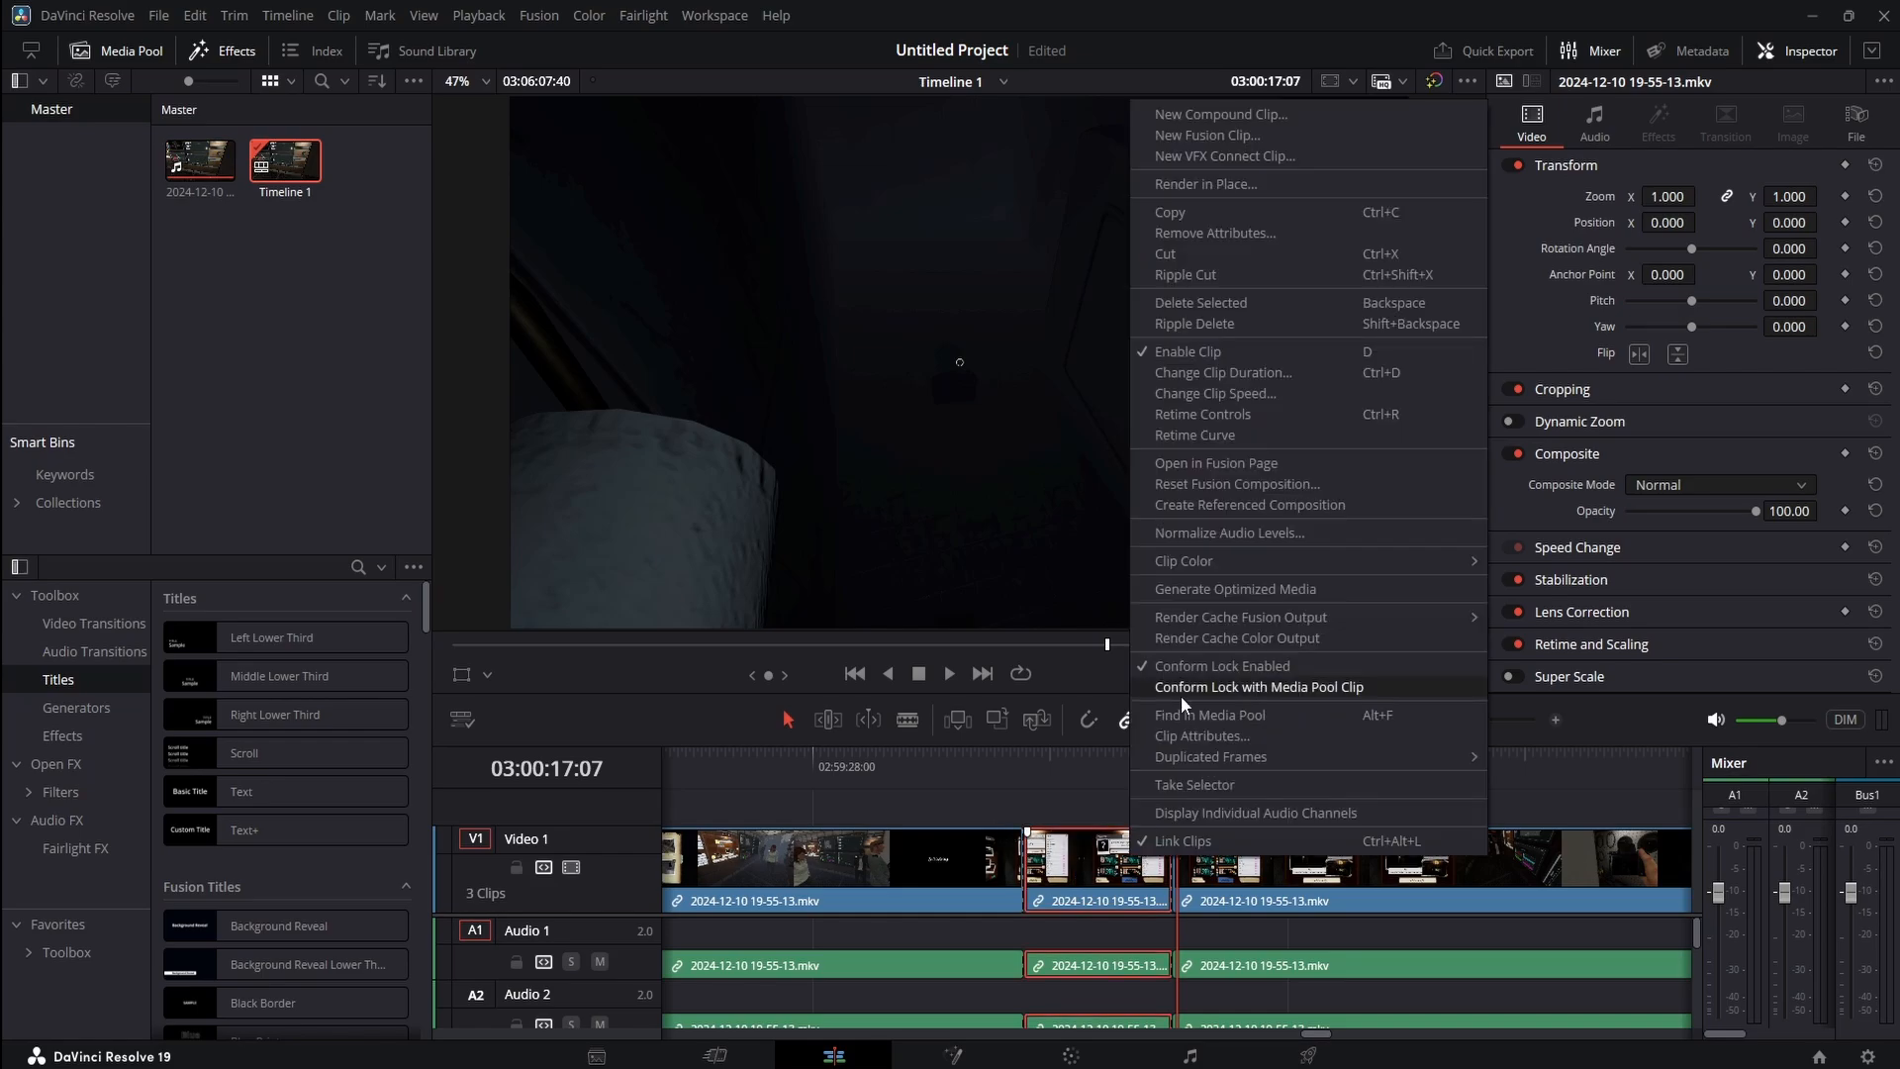
left_click(1196, 209)
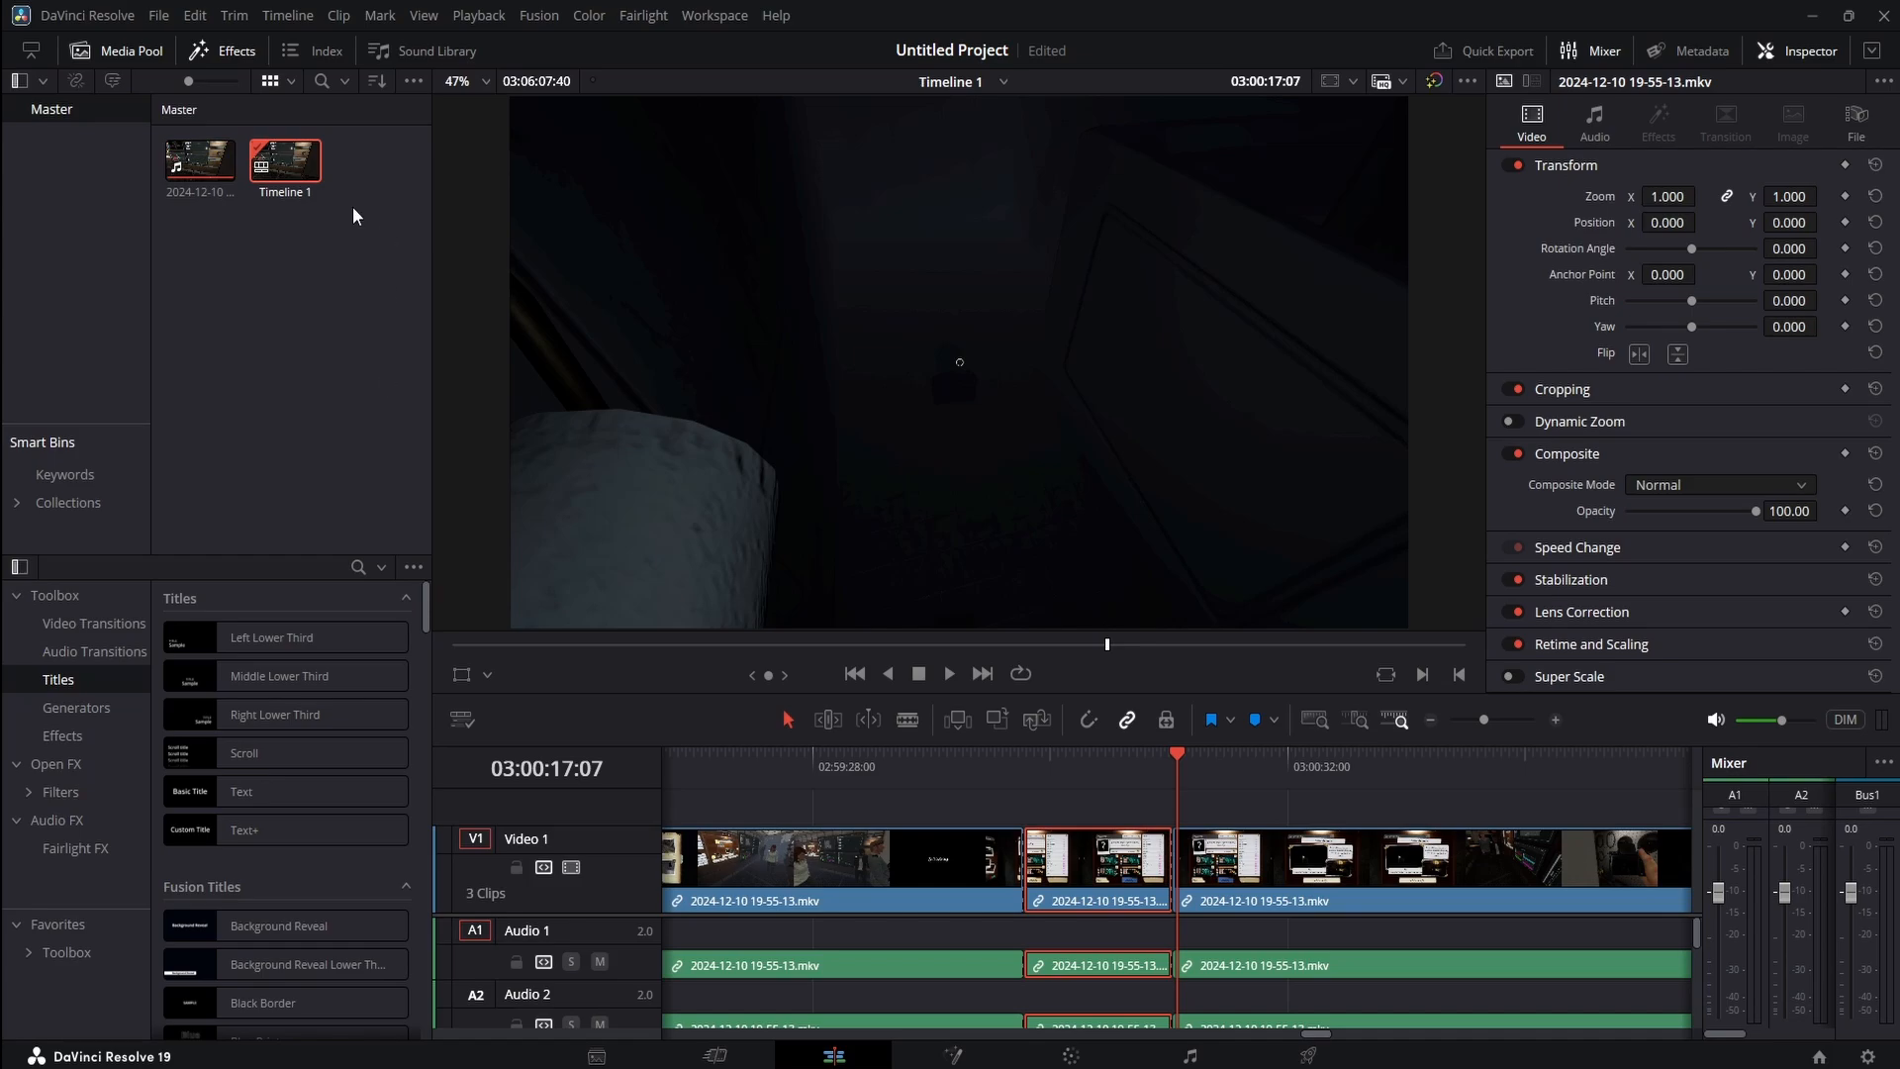
right_click(296, 176)
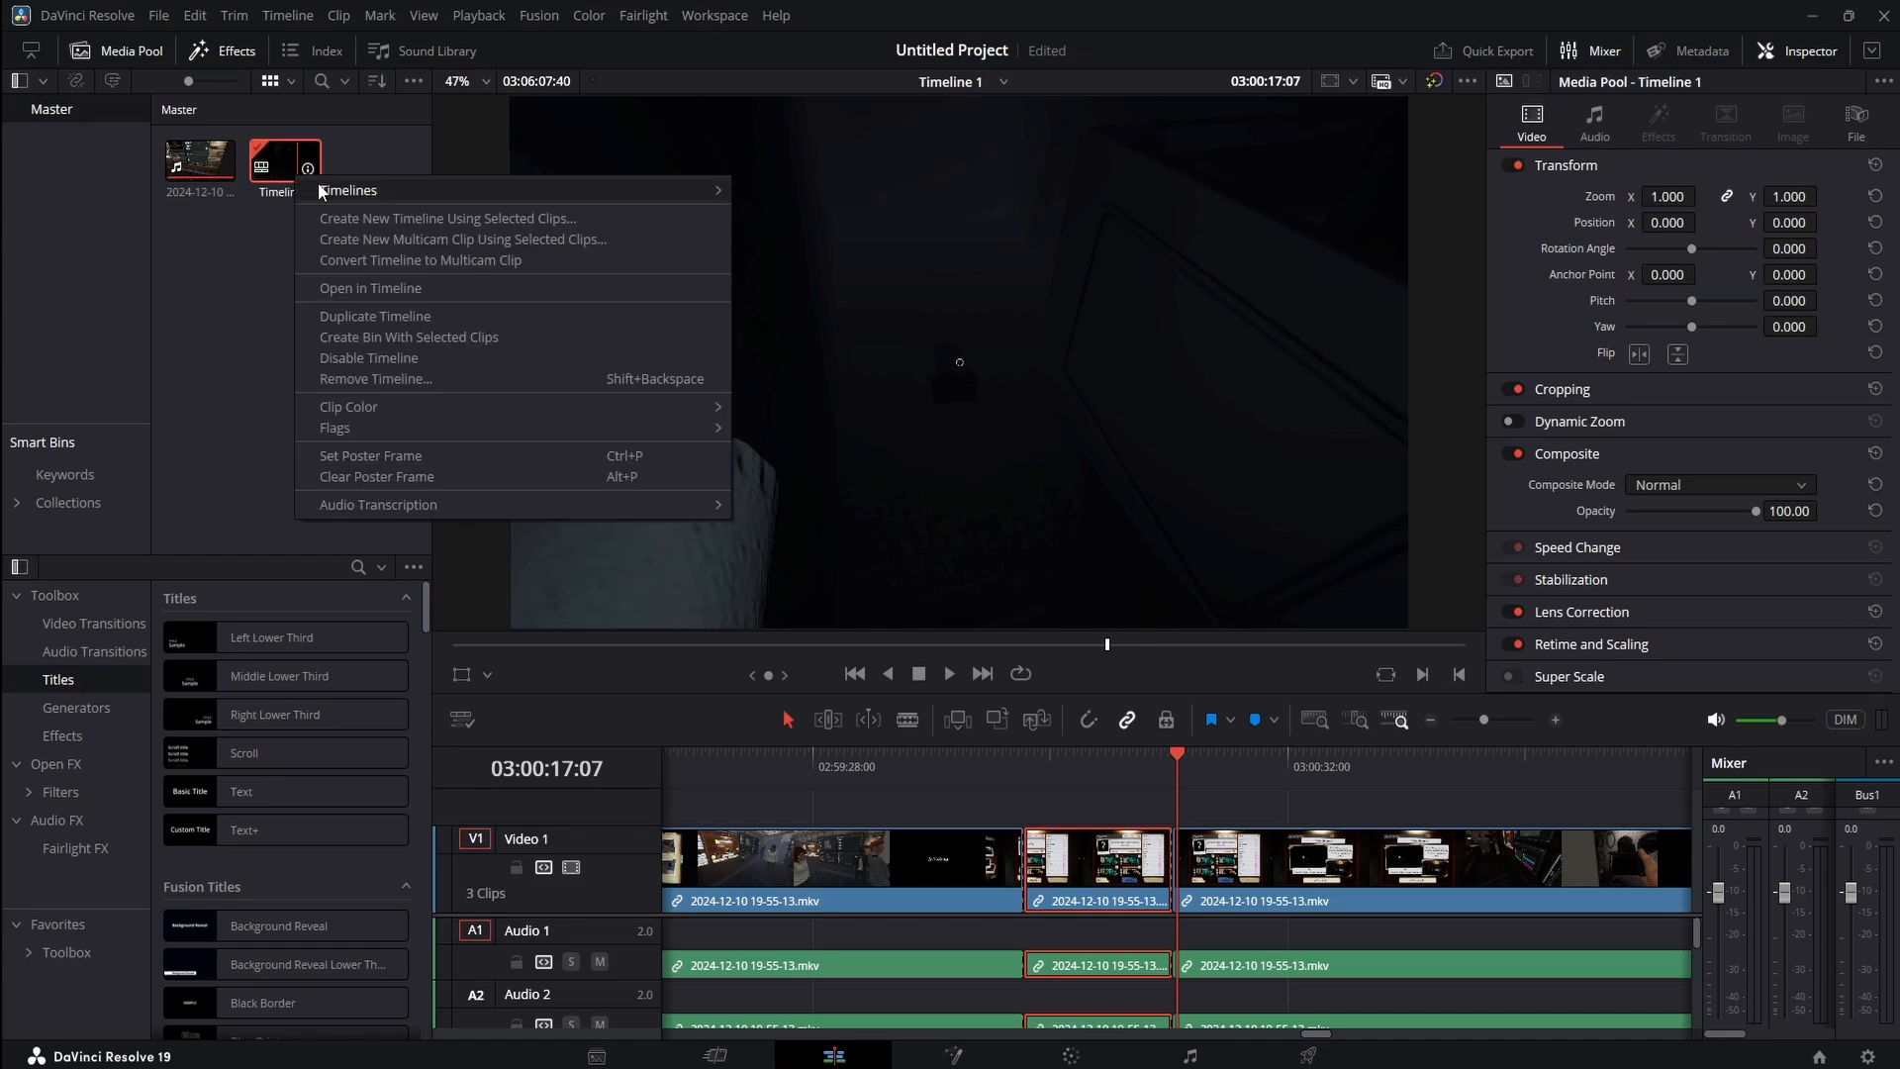
mouse_move(327, 190)
left_click(786, 196)
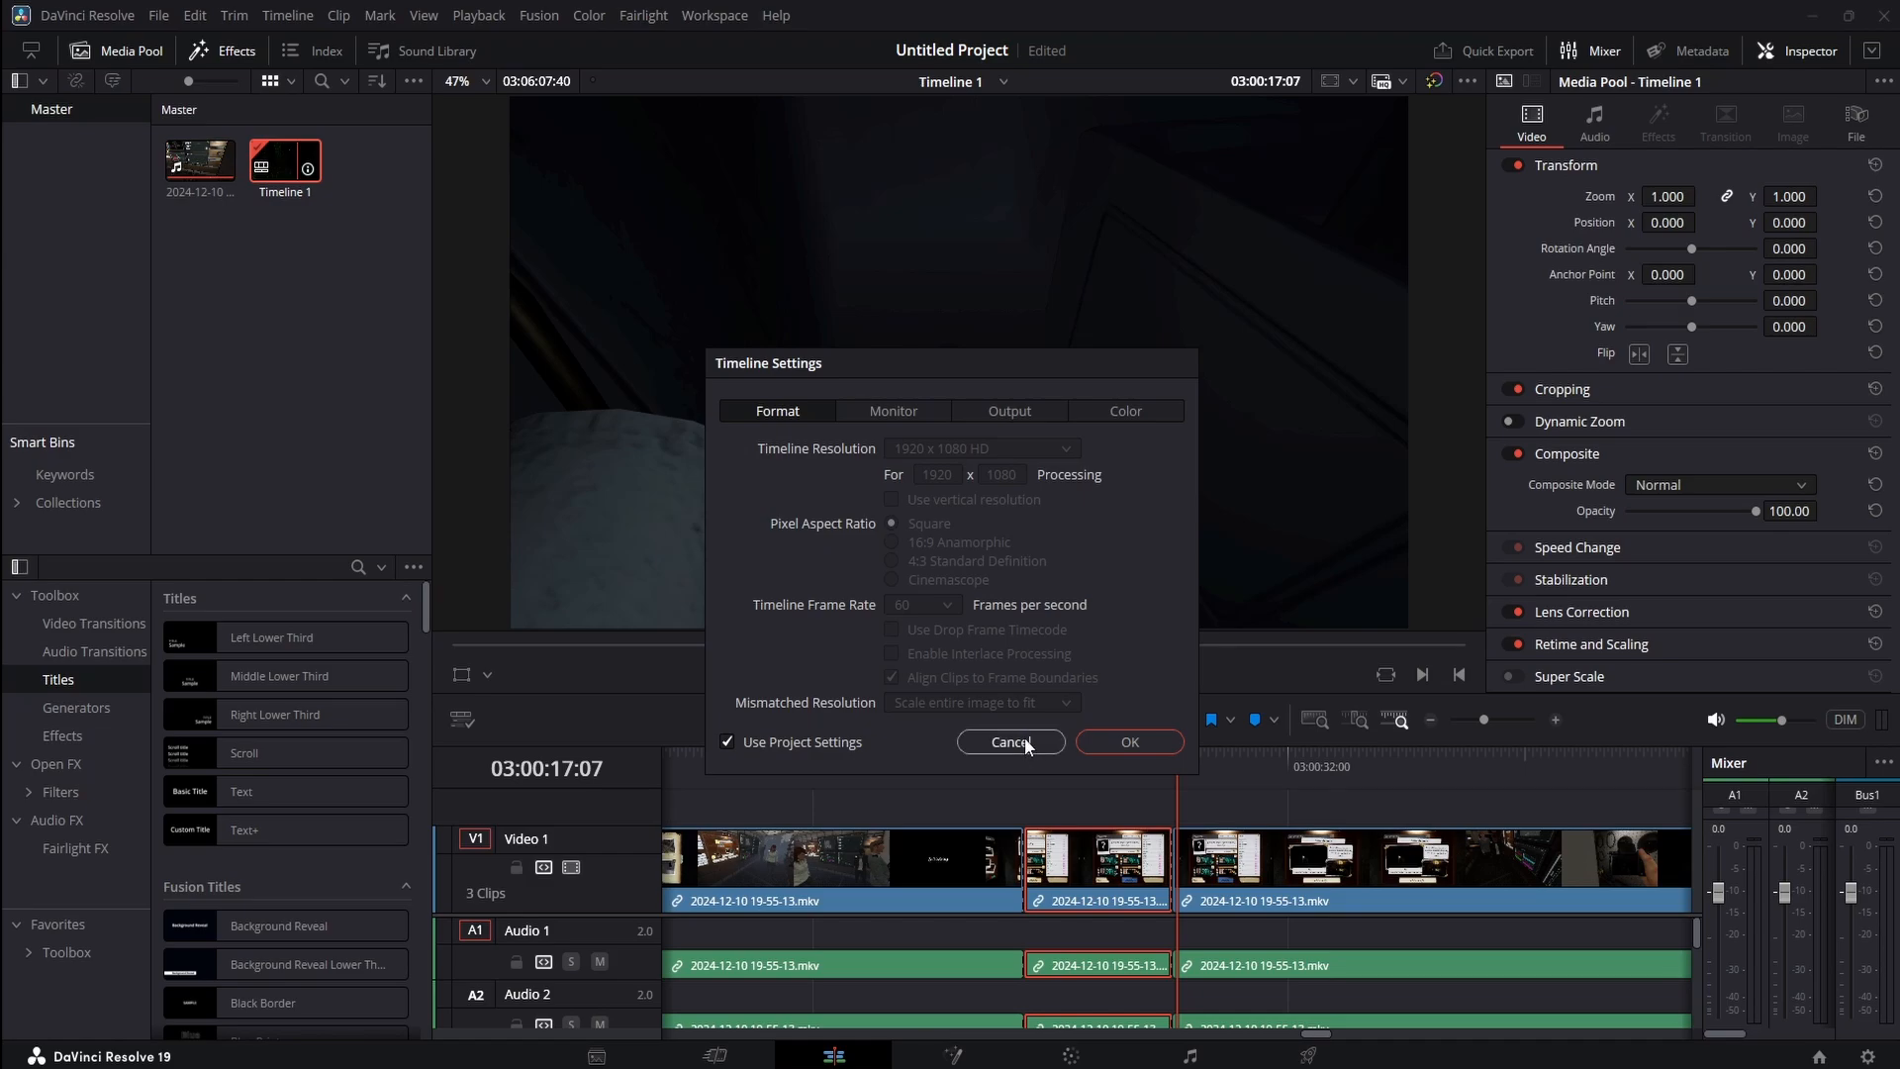
left_click(1021, 740)
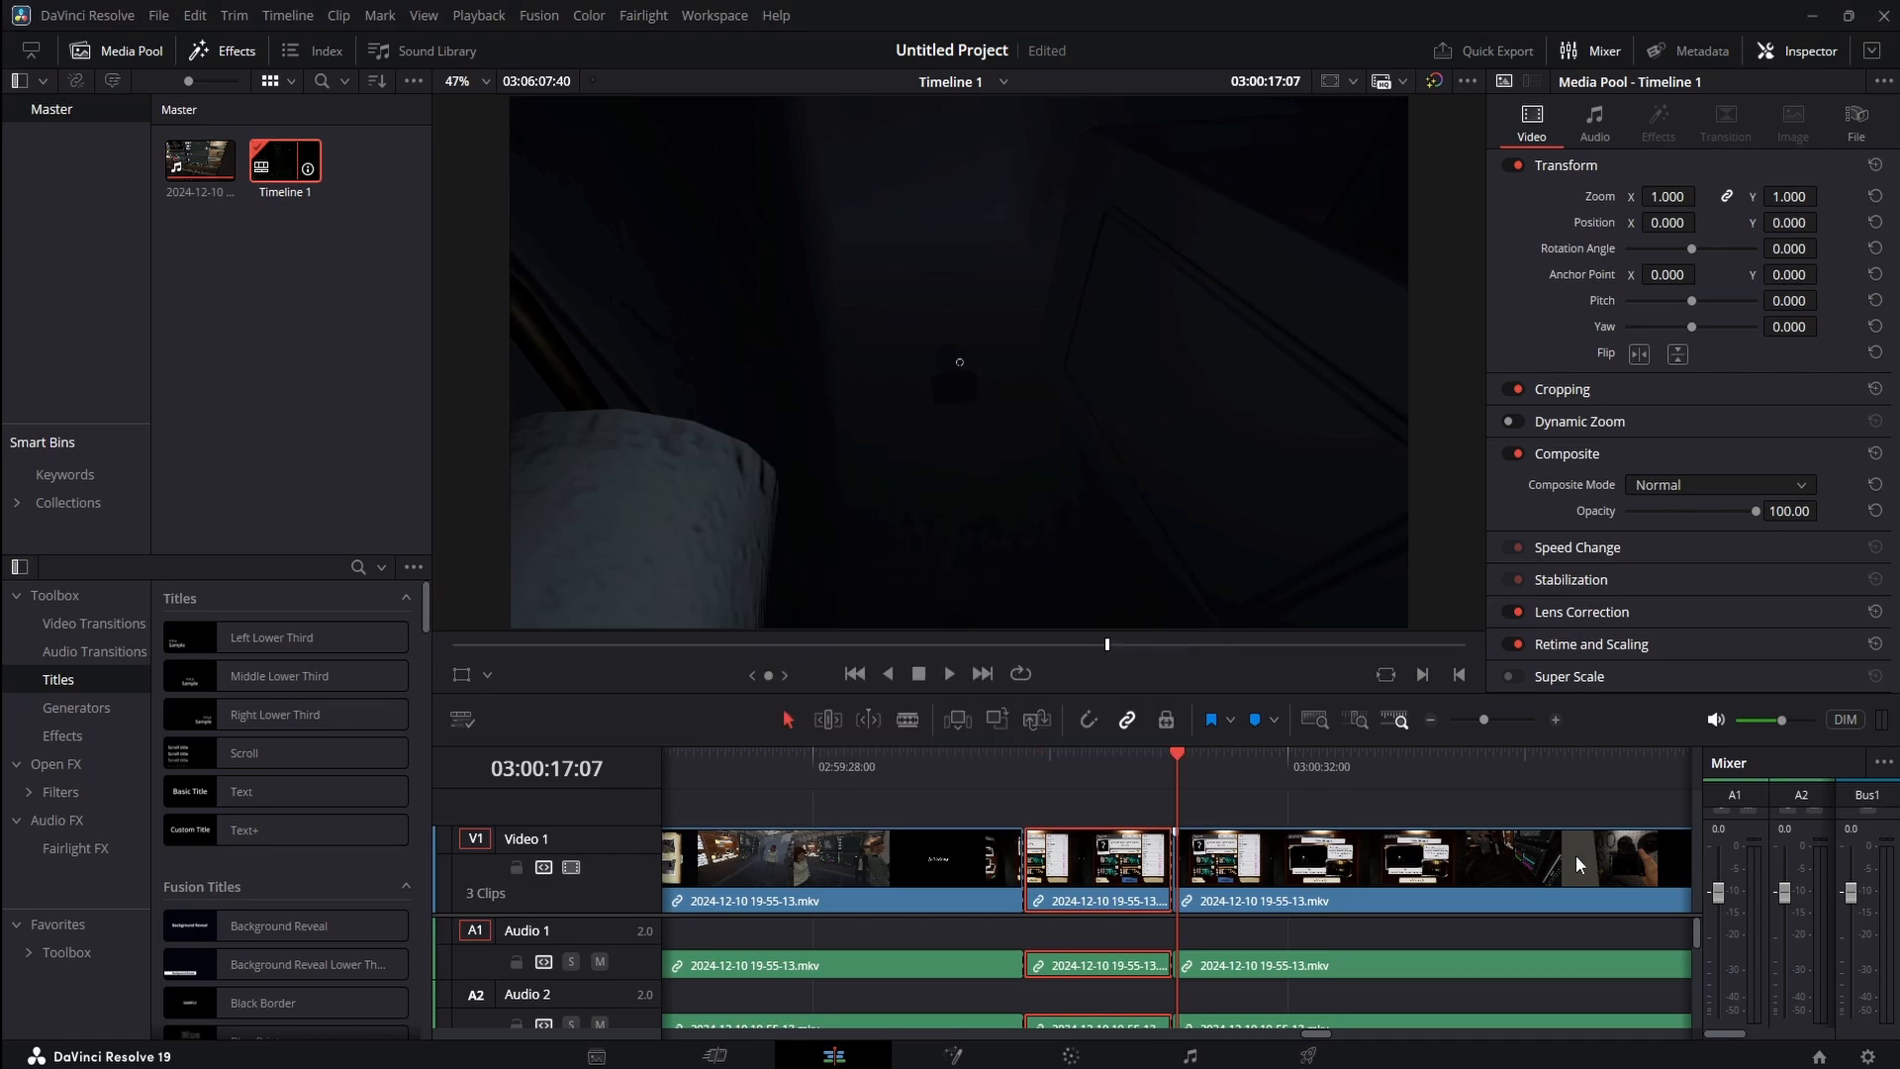
Create an empty timeline named Timeline 2 with custom settings, using vertical resolution at 1080 x 1920 HD
right_click(224, 252)
mouse_move(281, 267)
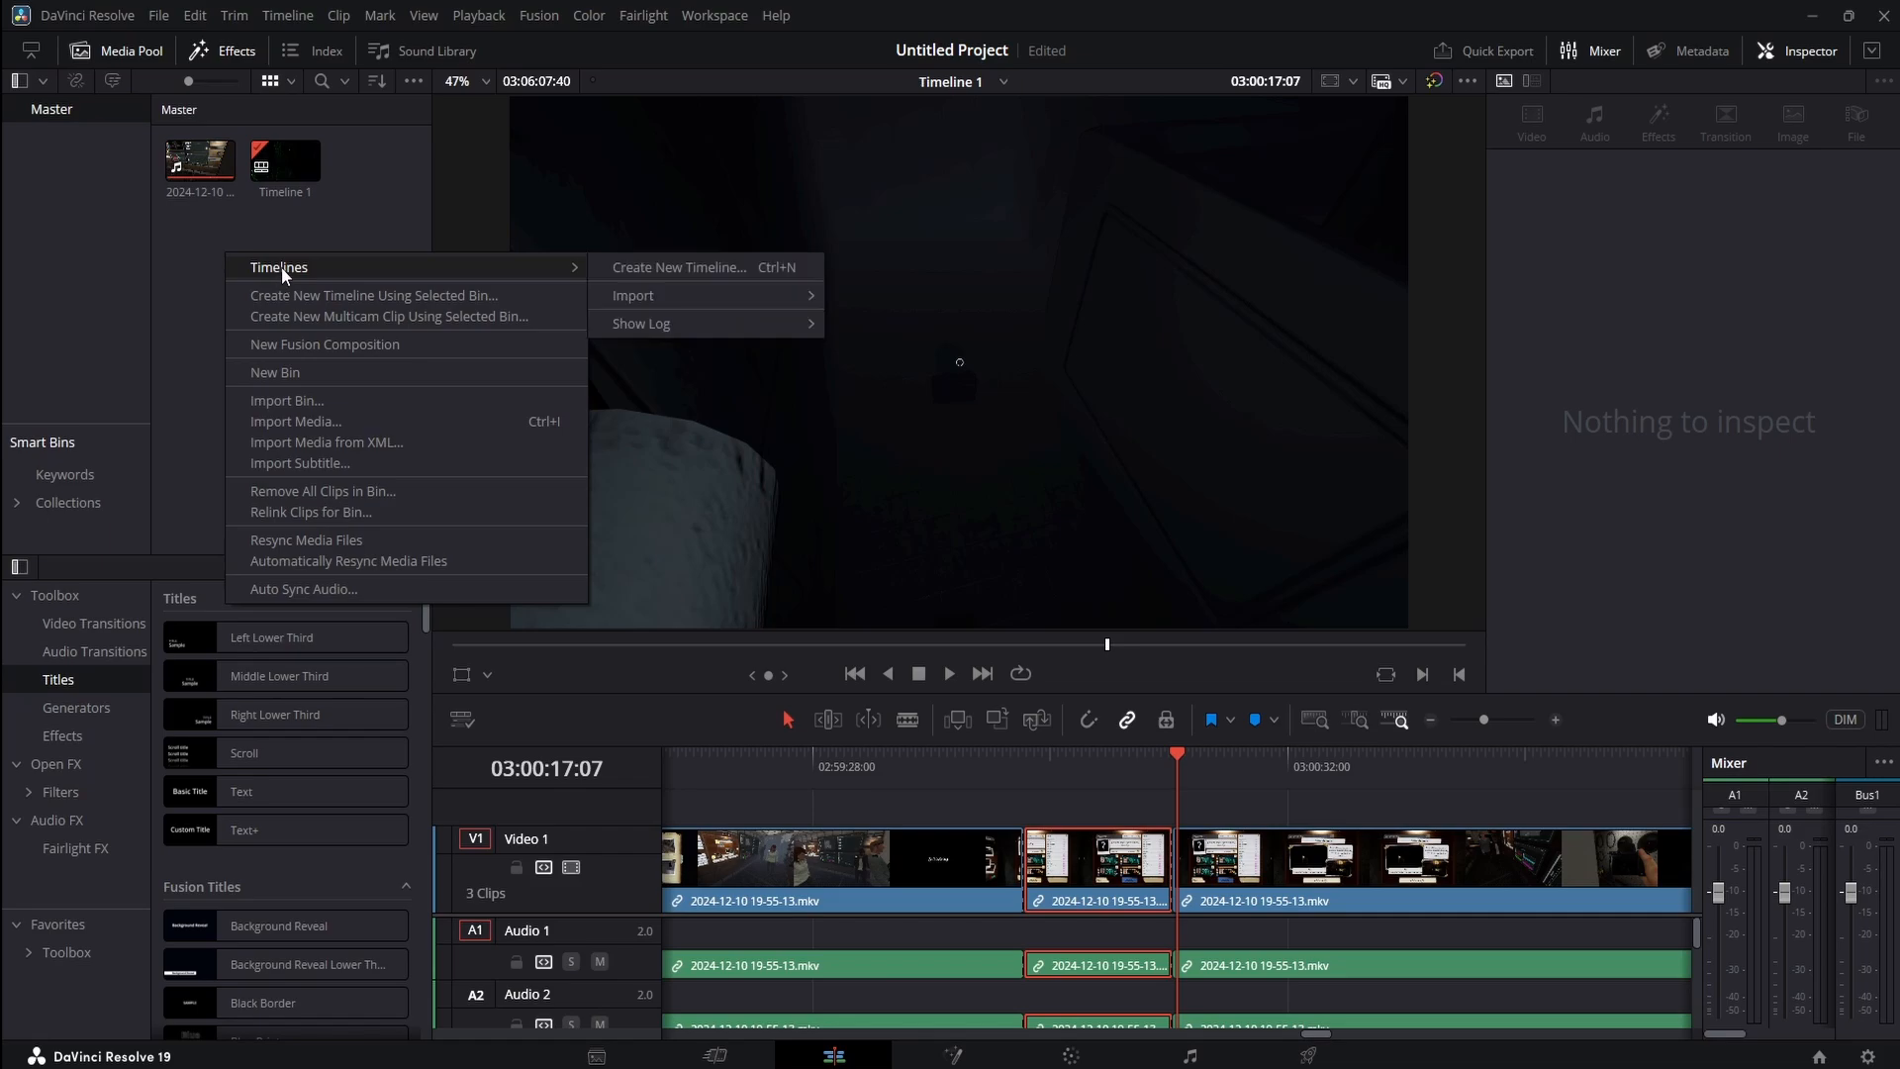
left_click(742, 267)
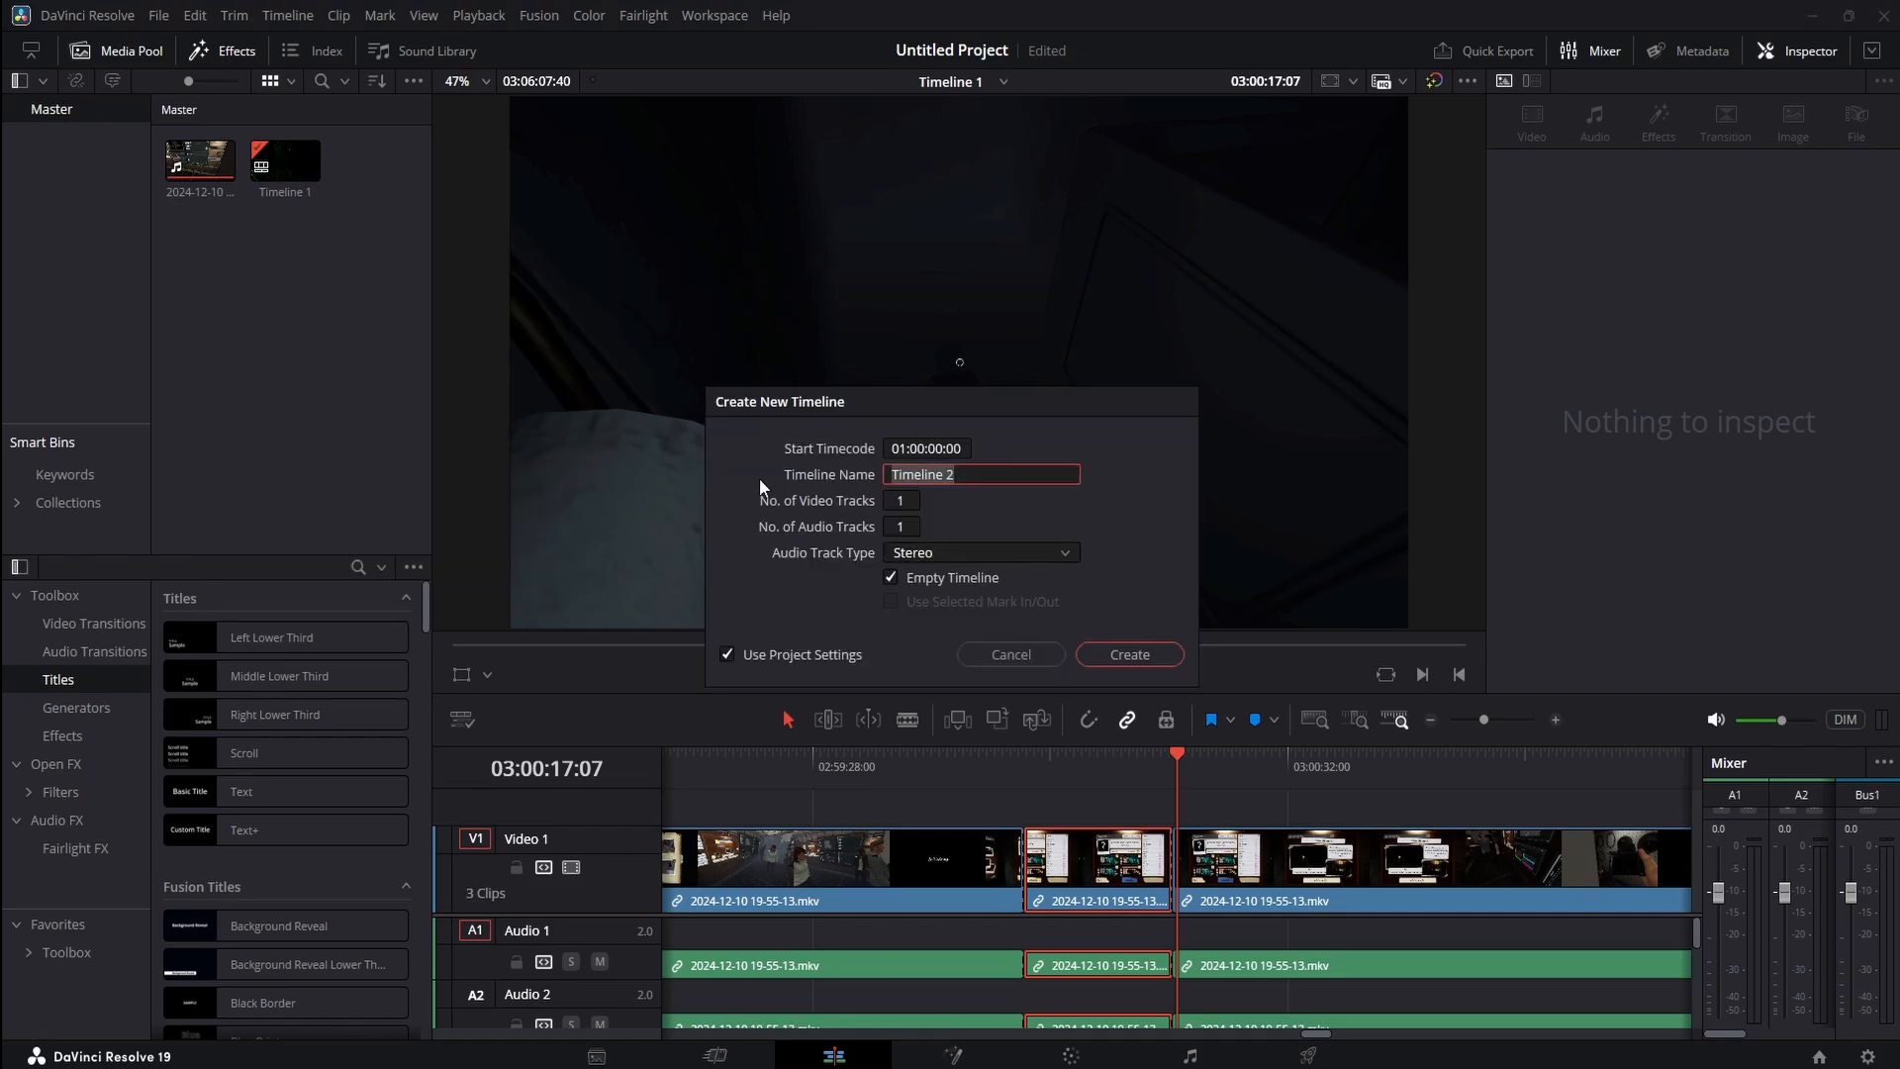
left_click(728, 654)
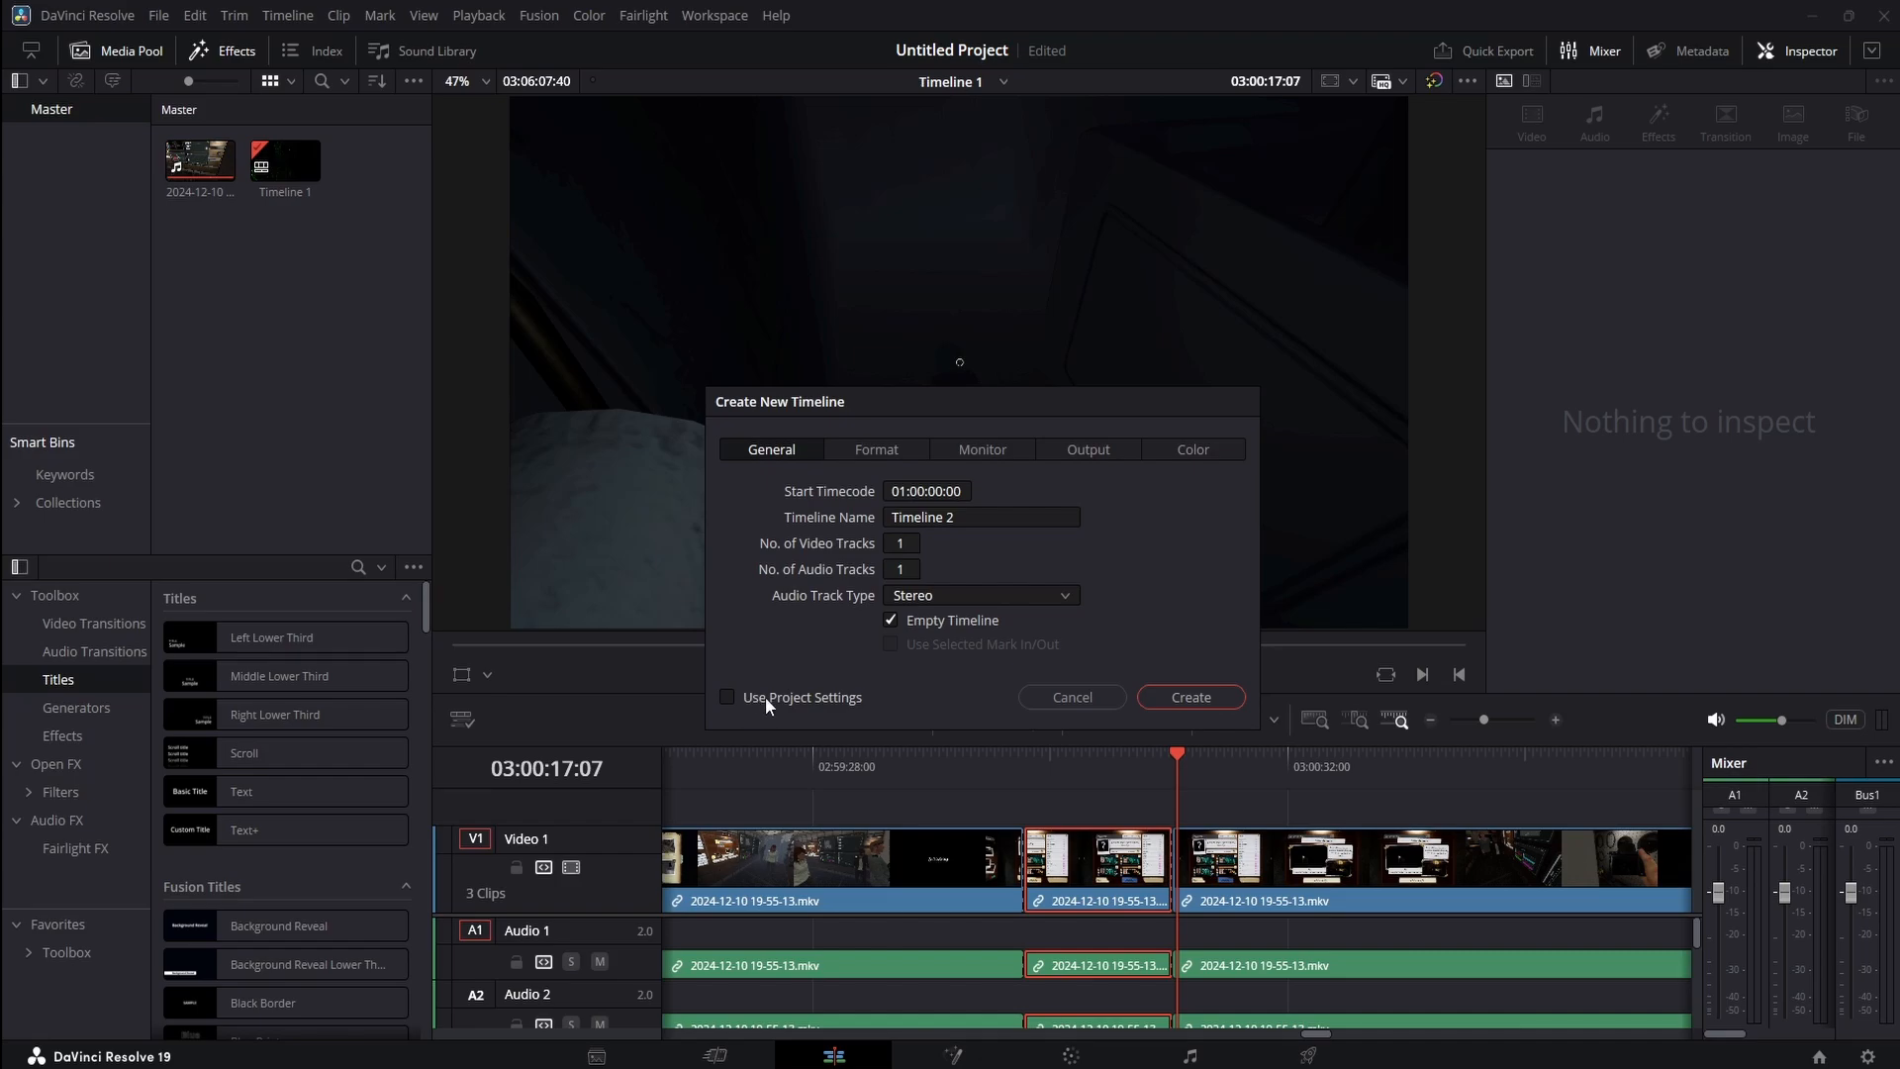
left_click(879, 461)
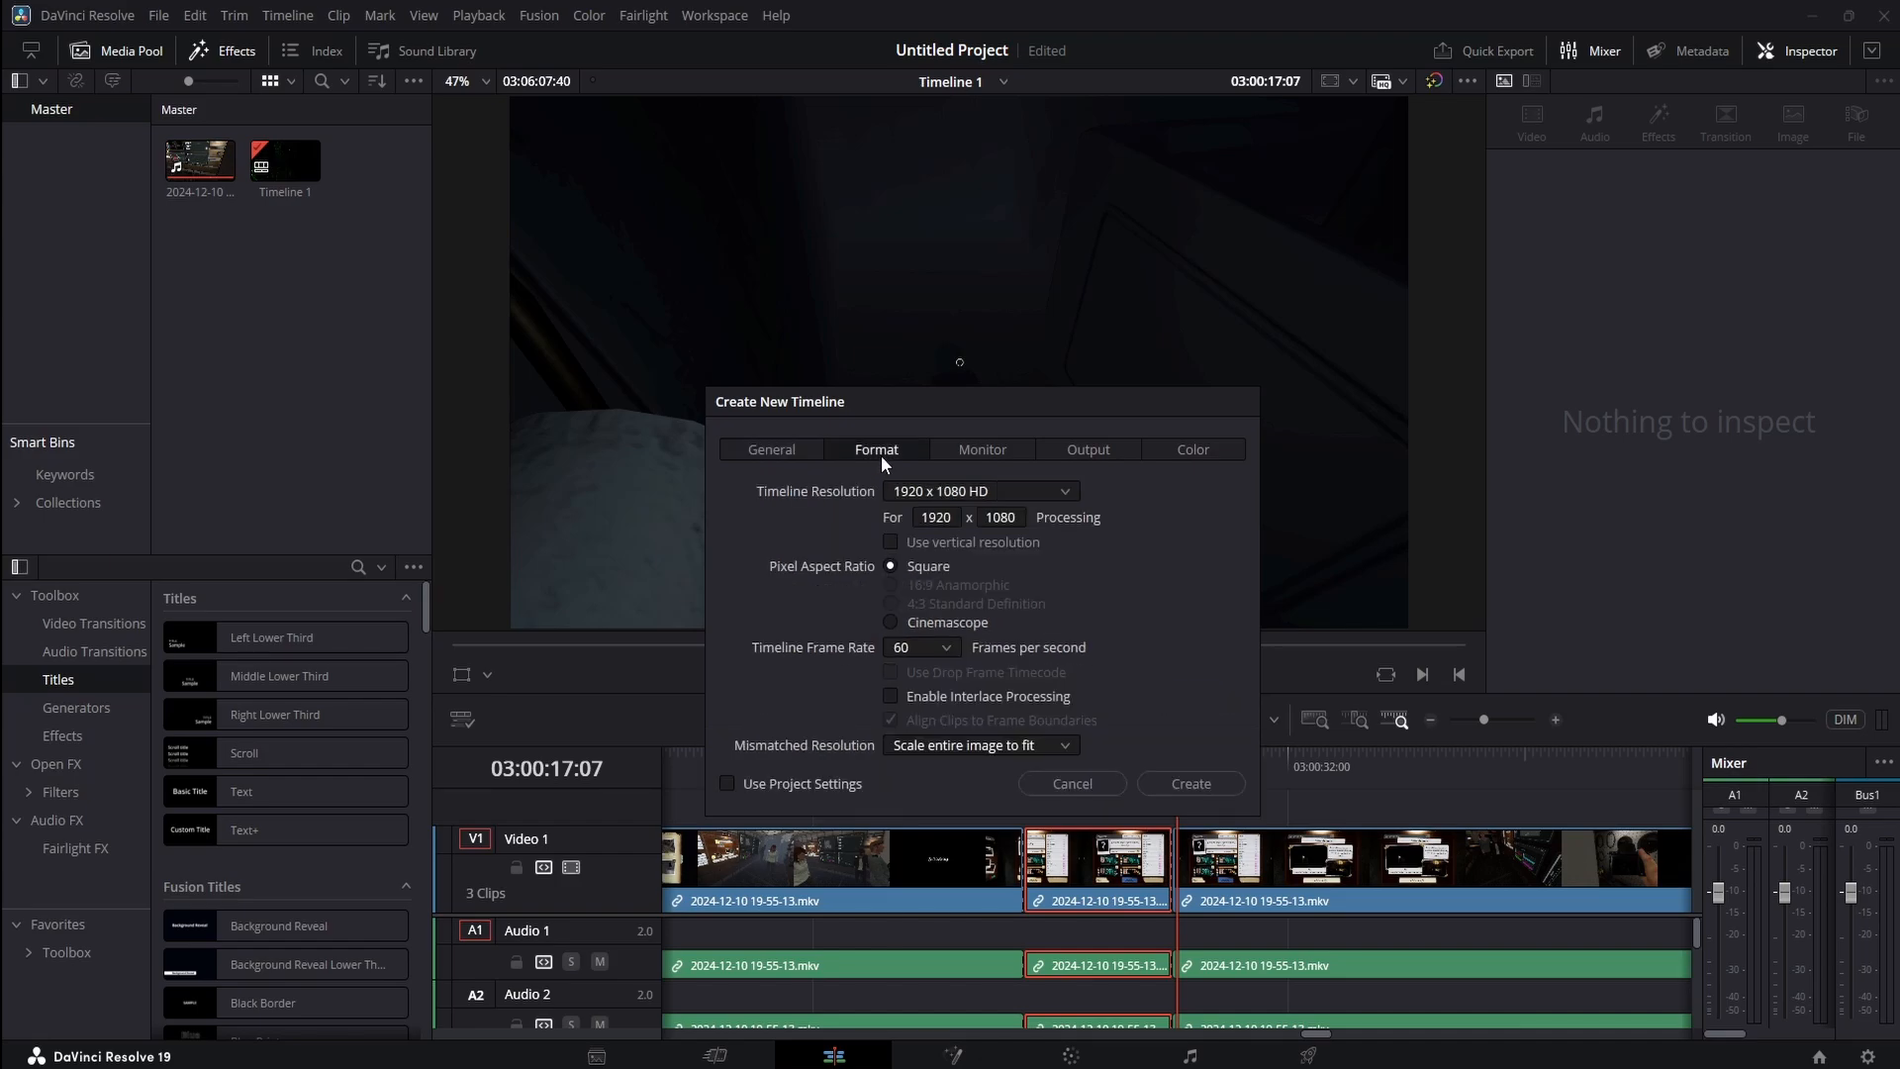
left_click(890, 542)
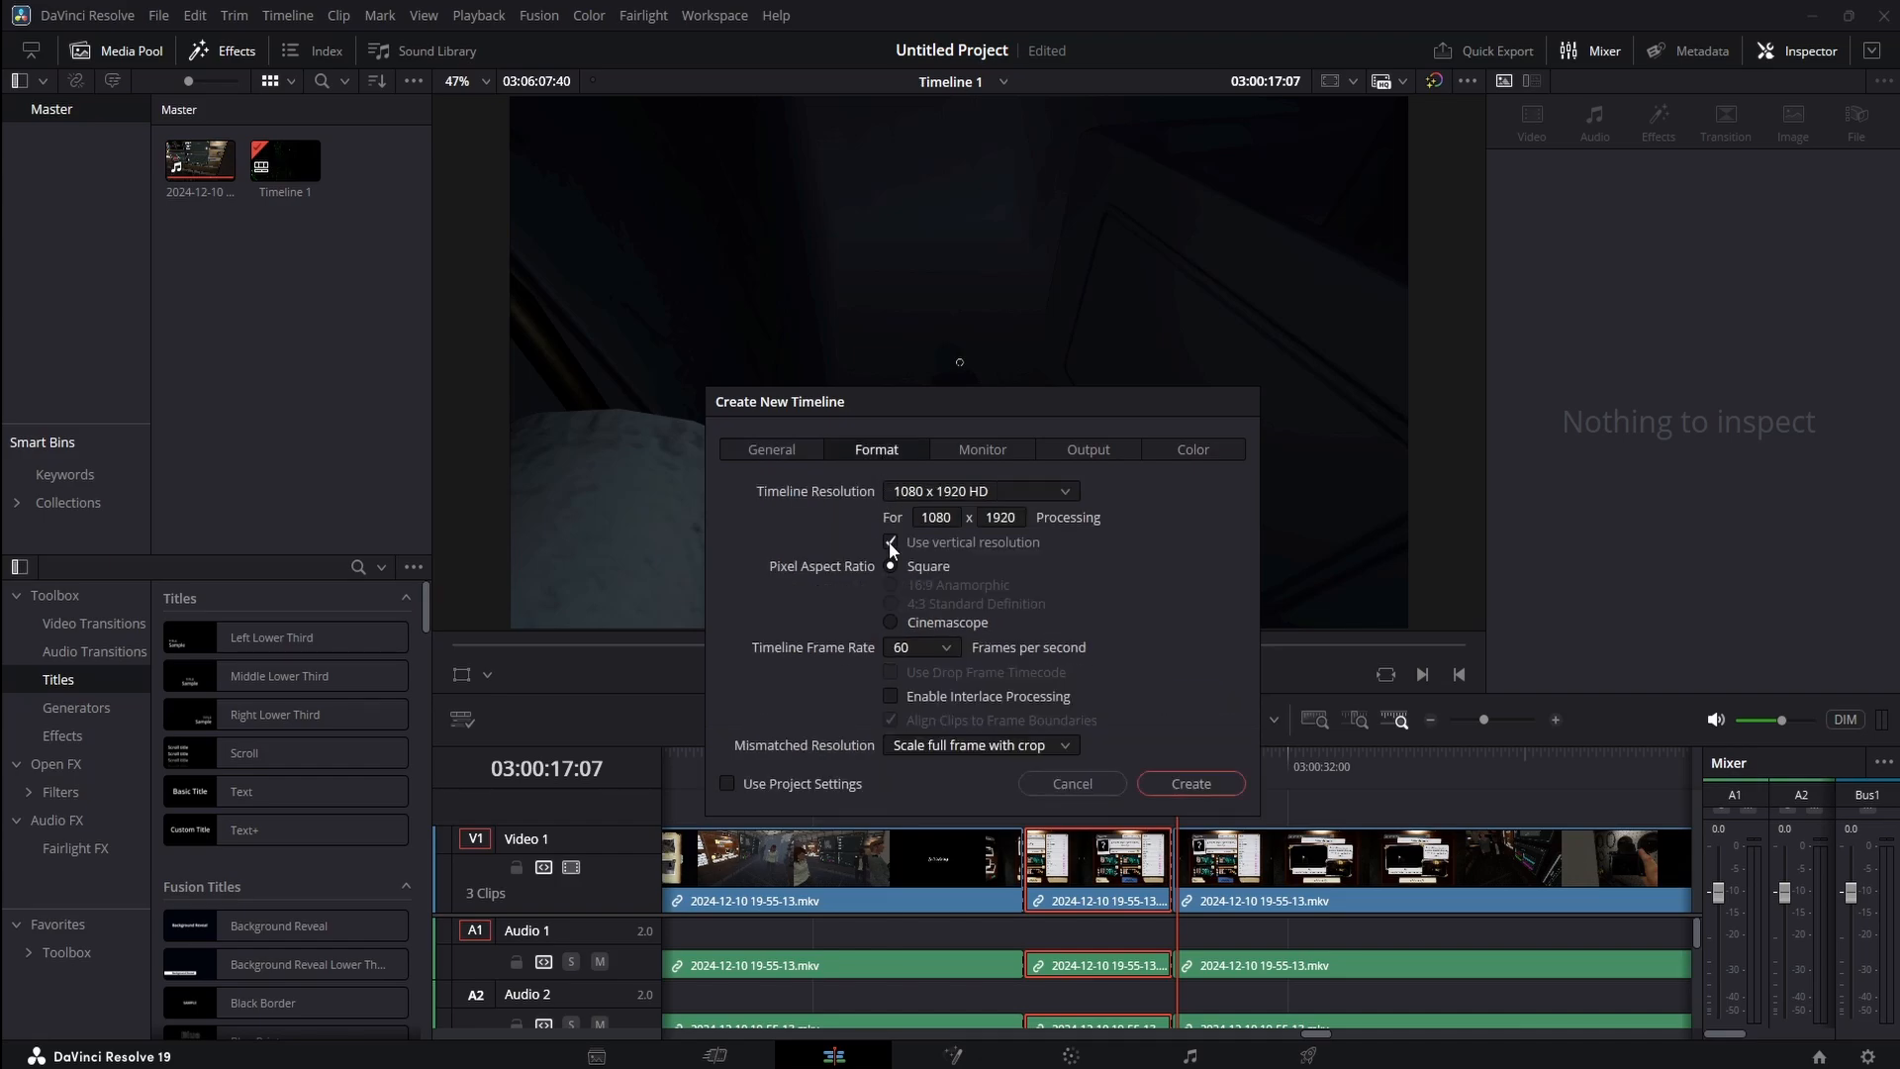
left_click(1193, 784)
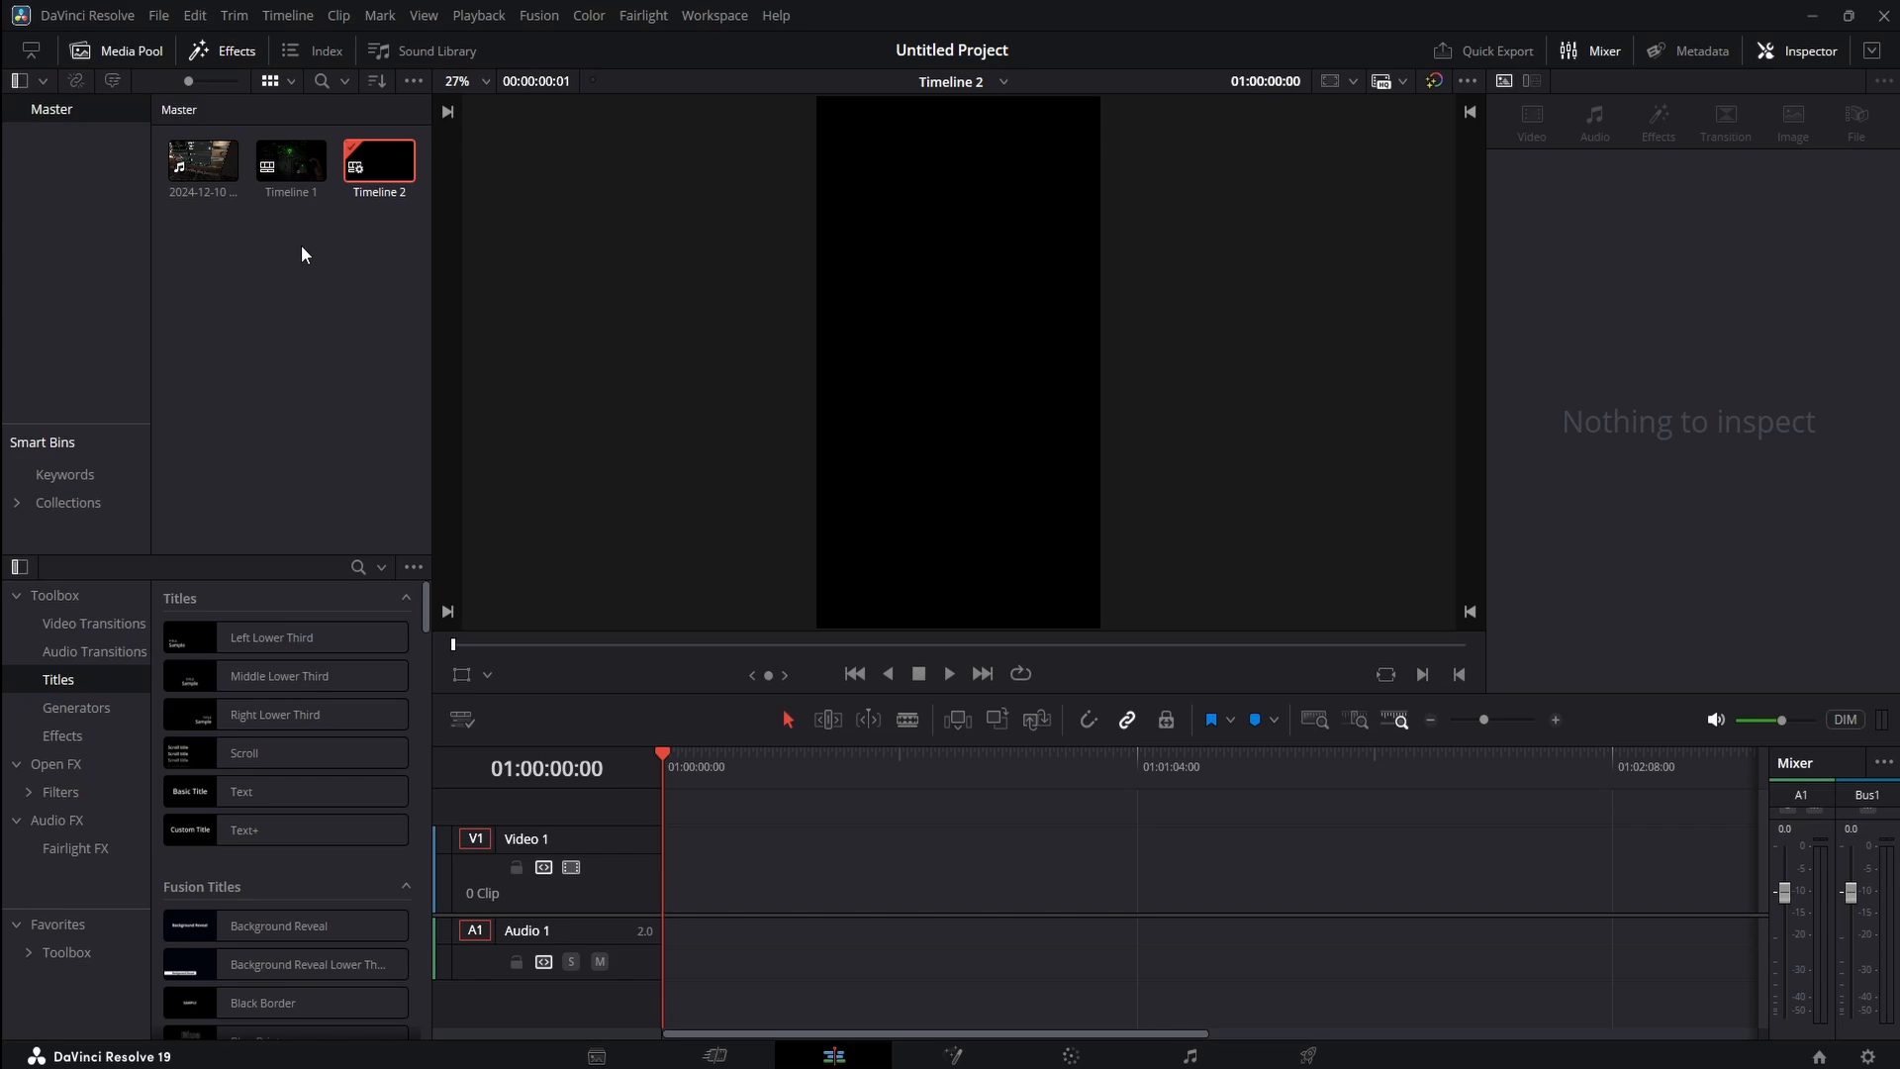
Paste the copied clip at the start of Timeline 2
right_click(691, 861)
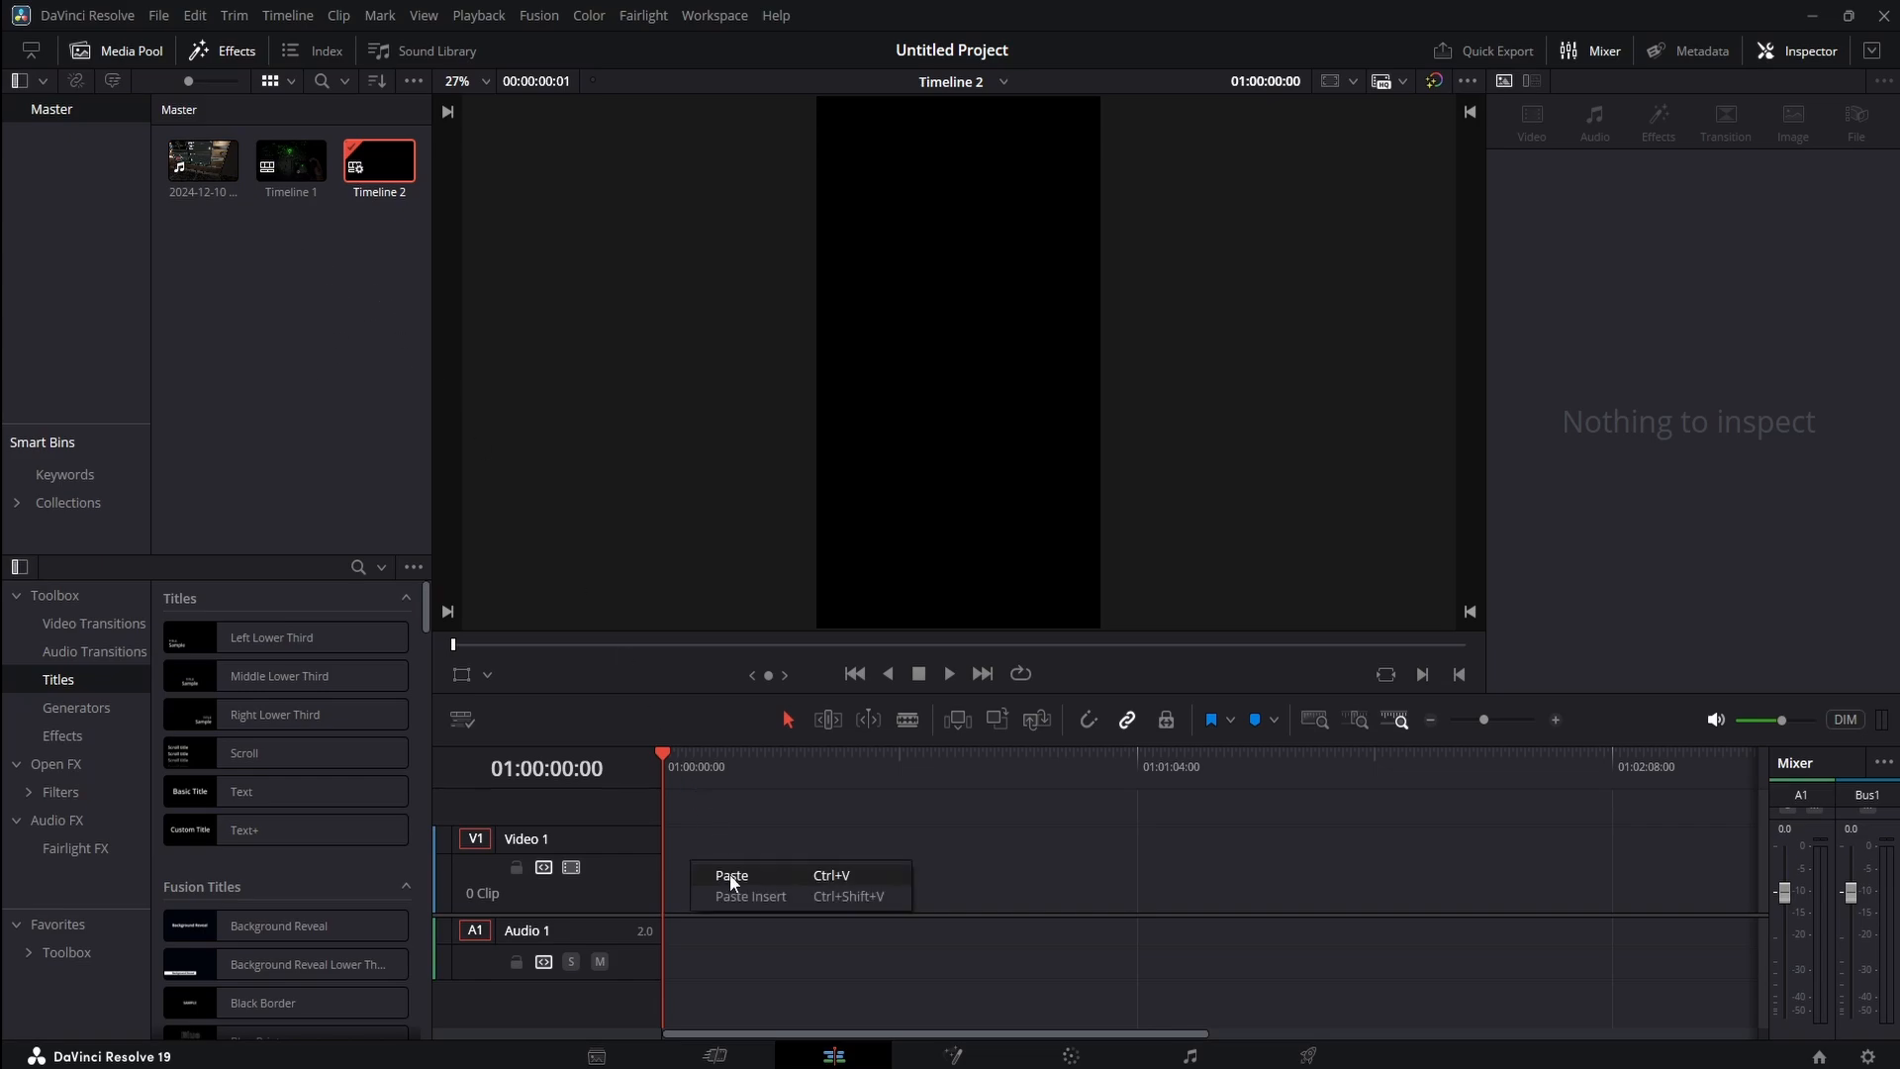
left_click(730, 877)
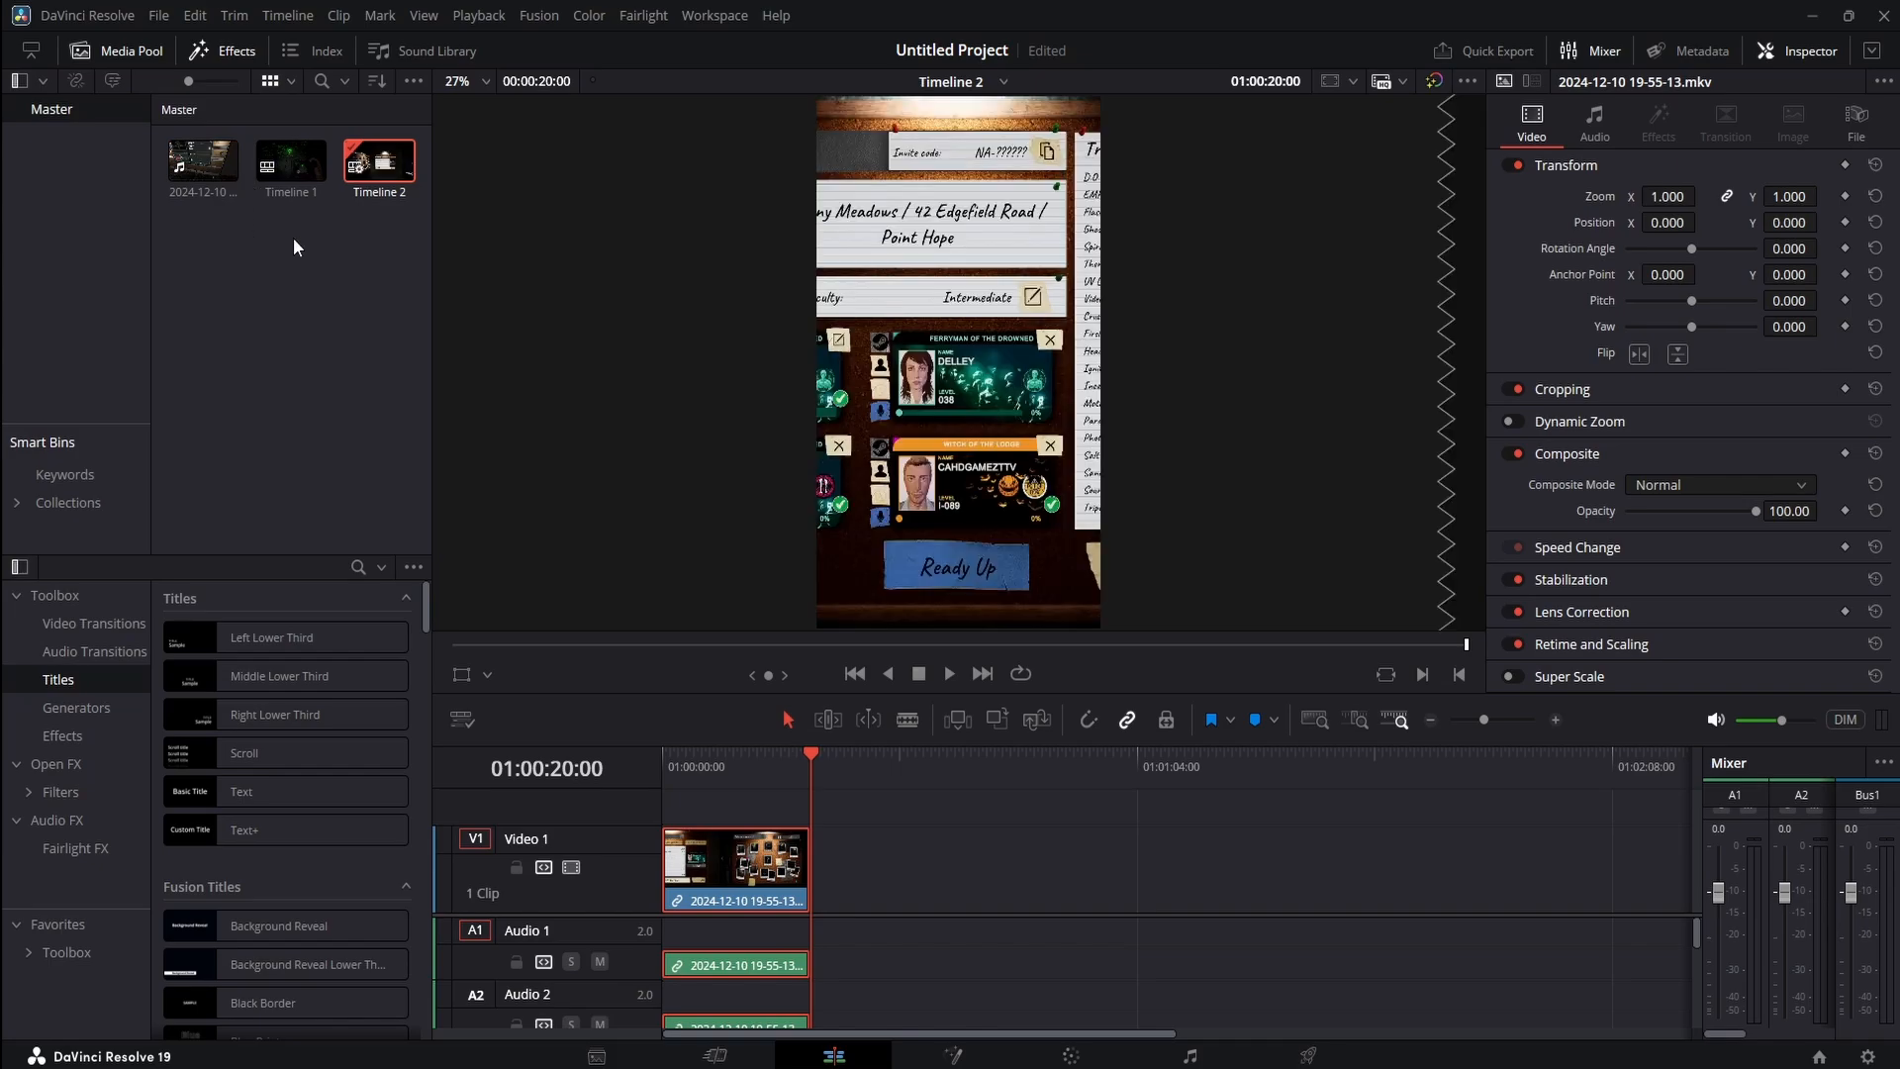
left_click(877, 951)
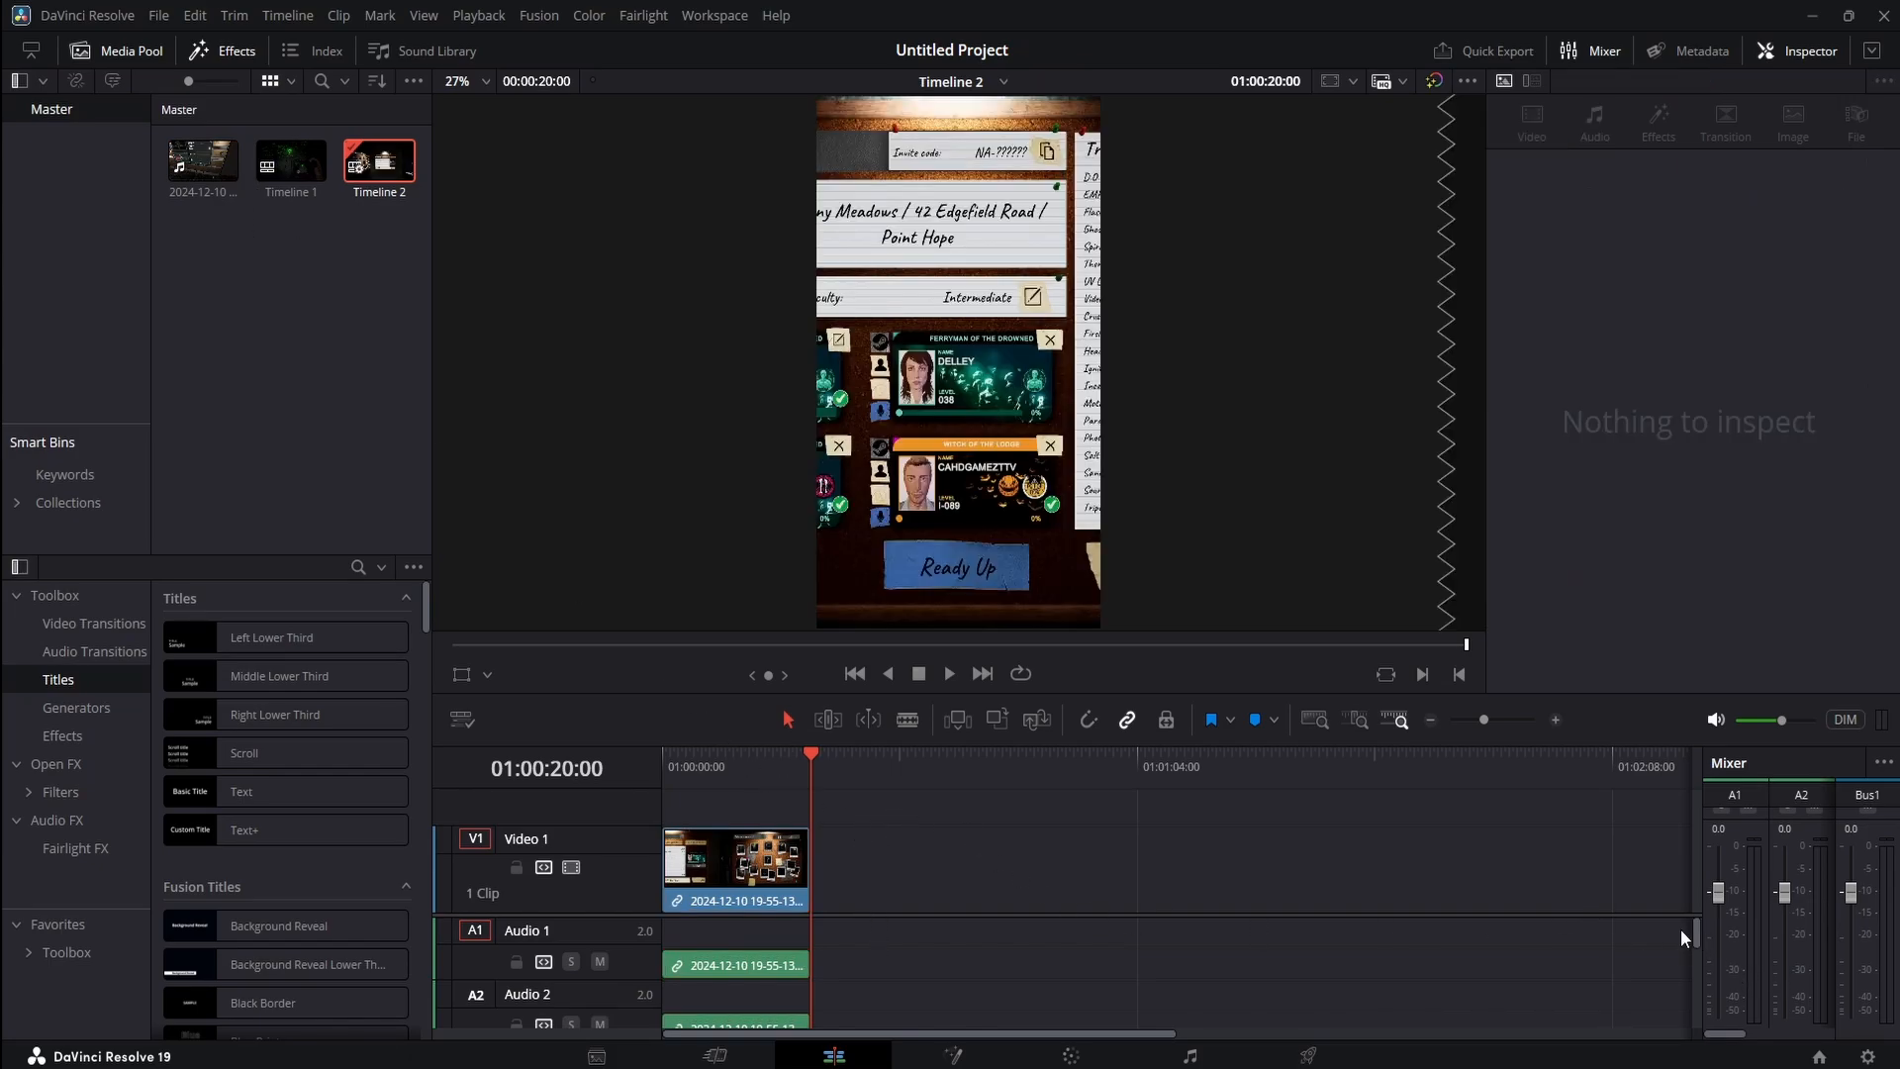
Unlink the pasted clip's video from its audio tracks
left_click(759, 849)
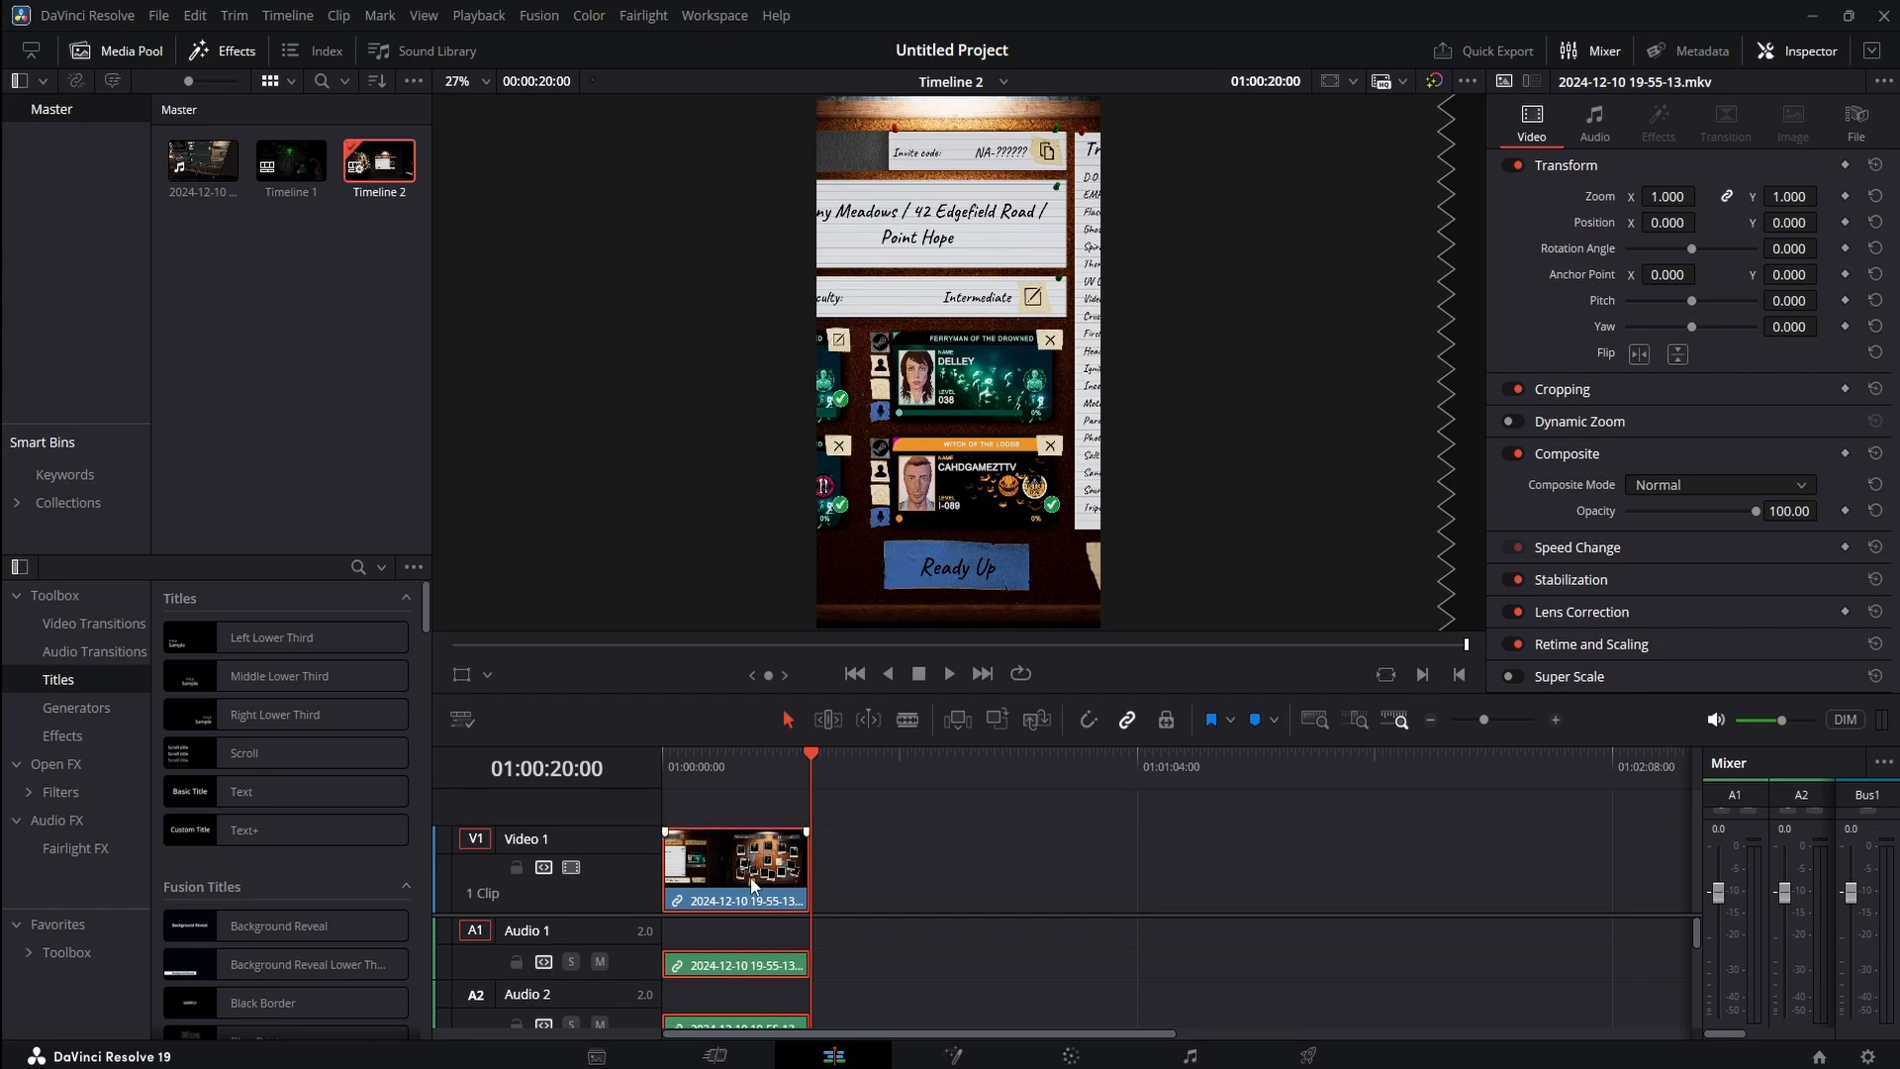
right_click(754, 884)
left_click(851, 782)
left_click(870, 882)
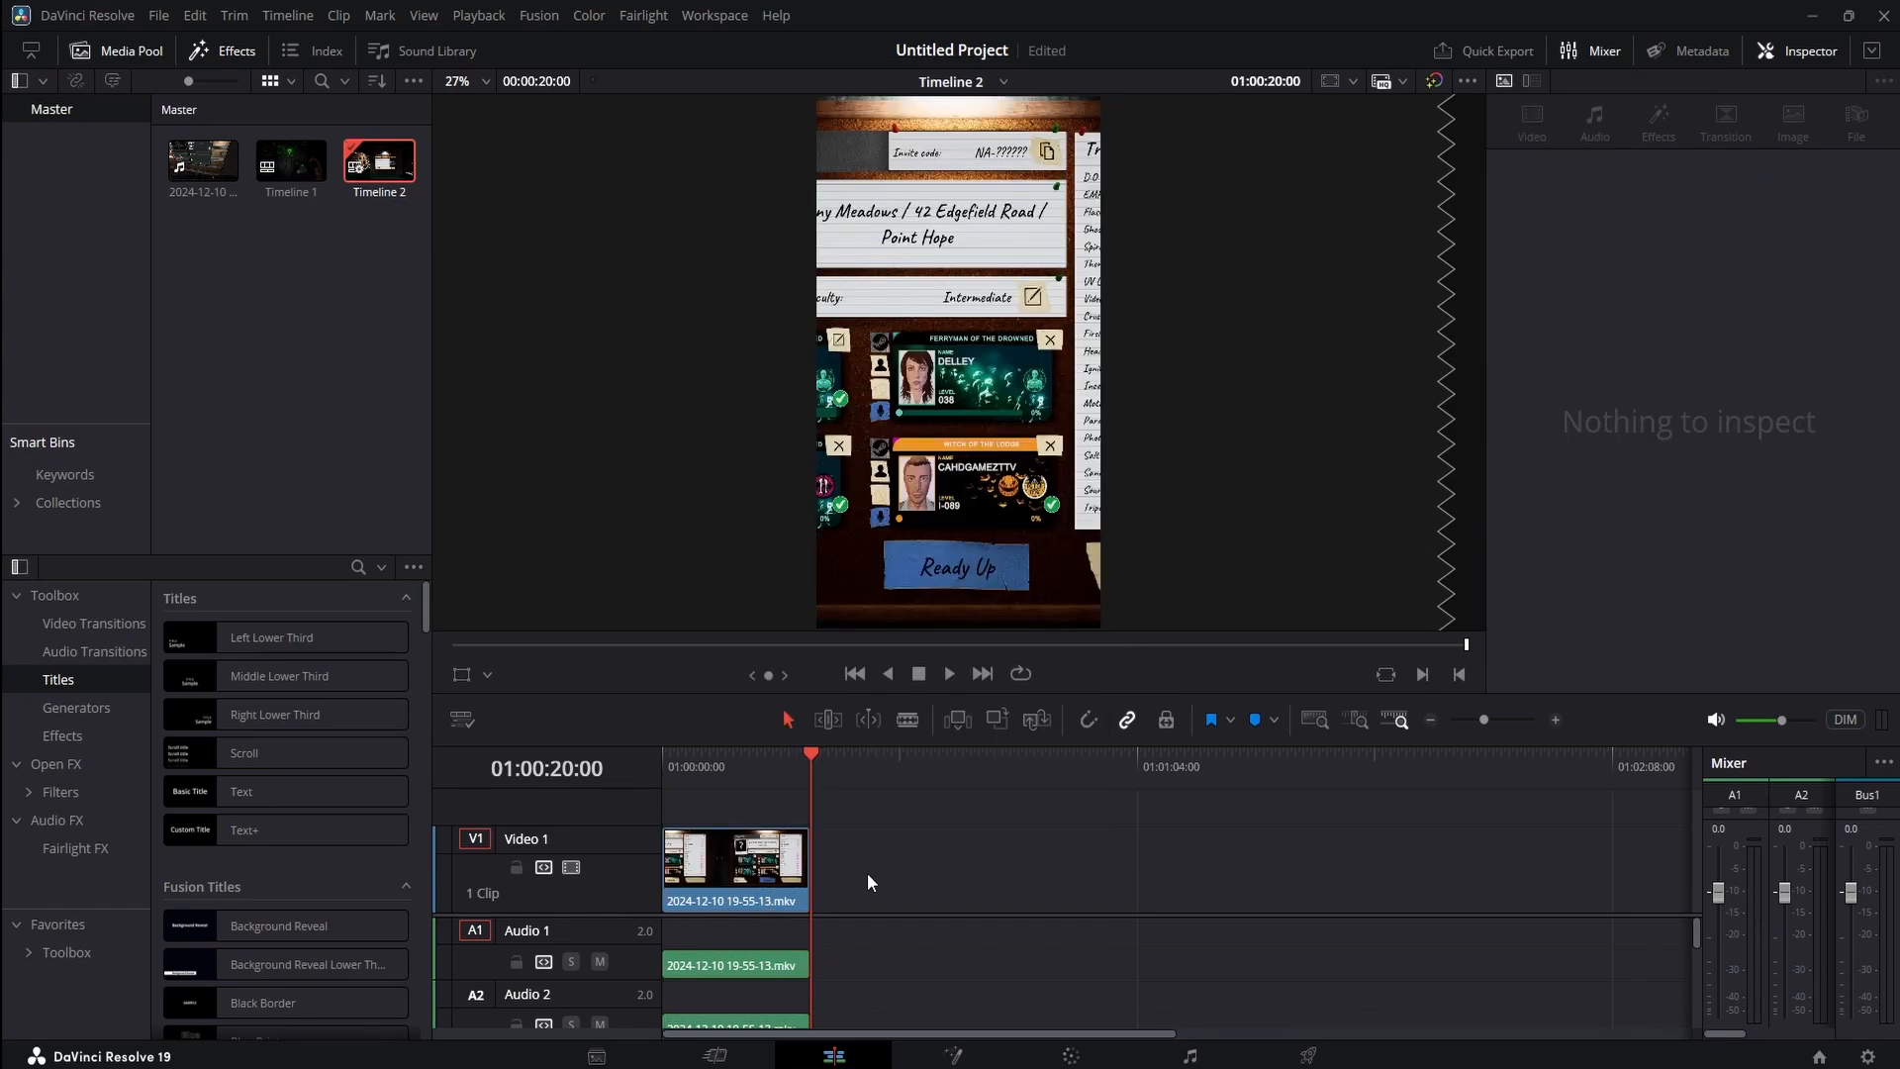
Remove the extra audio clips from all tracks below Audio 1
scroll(1584, 960, "down", 4)
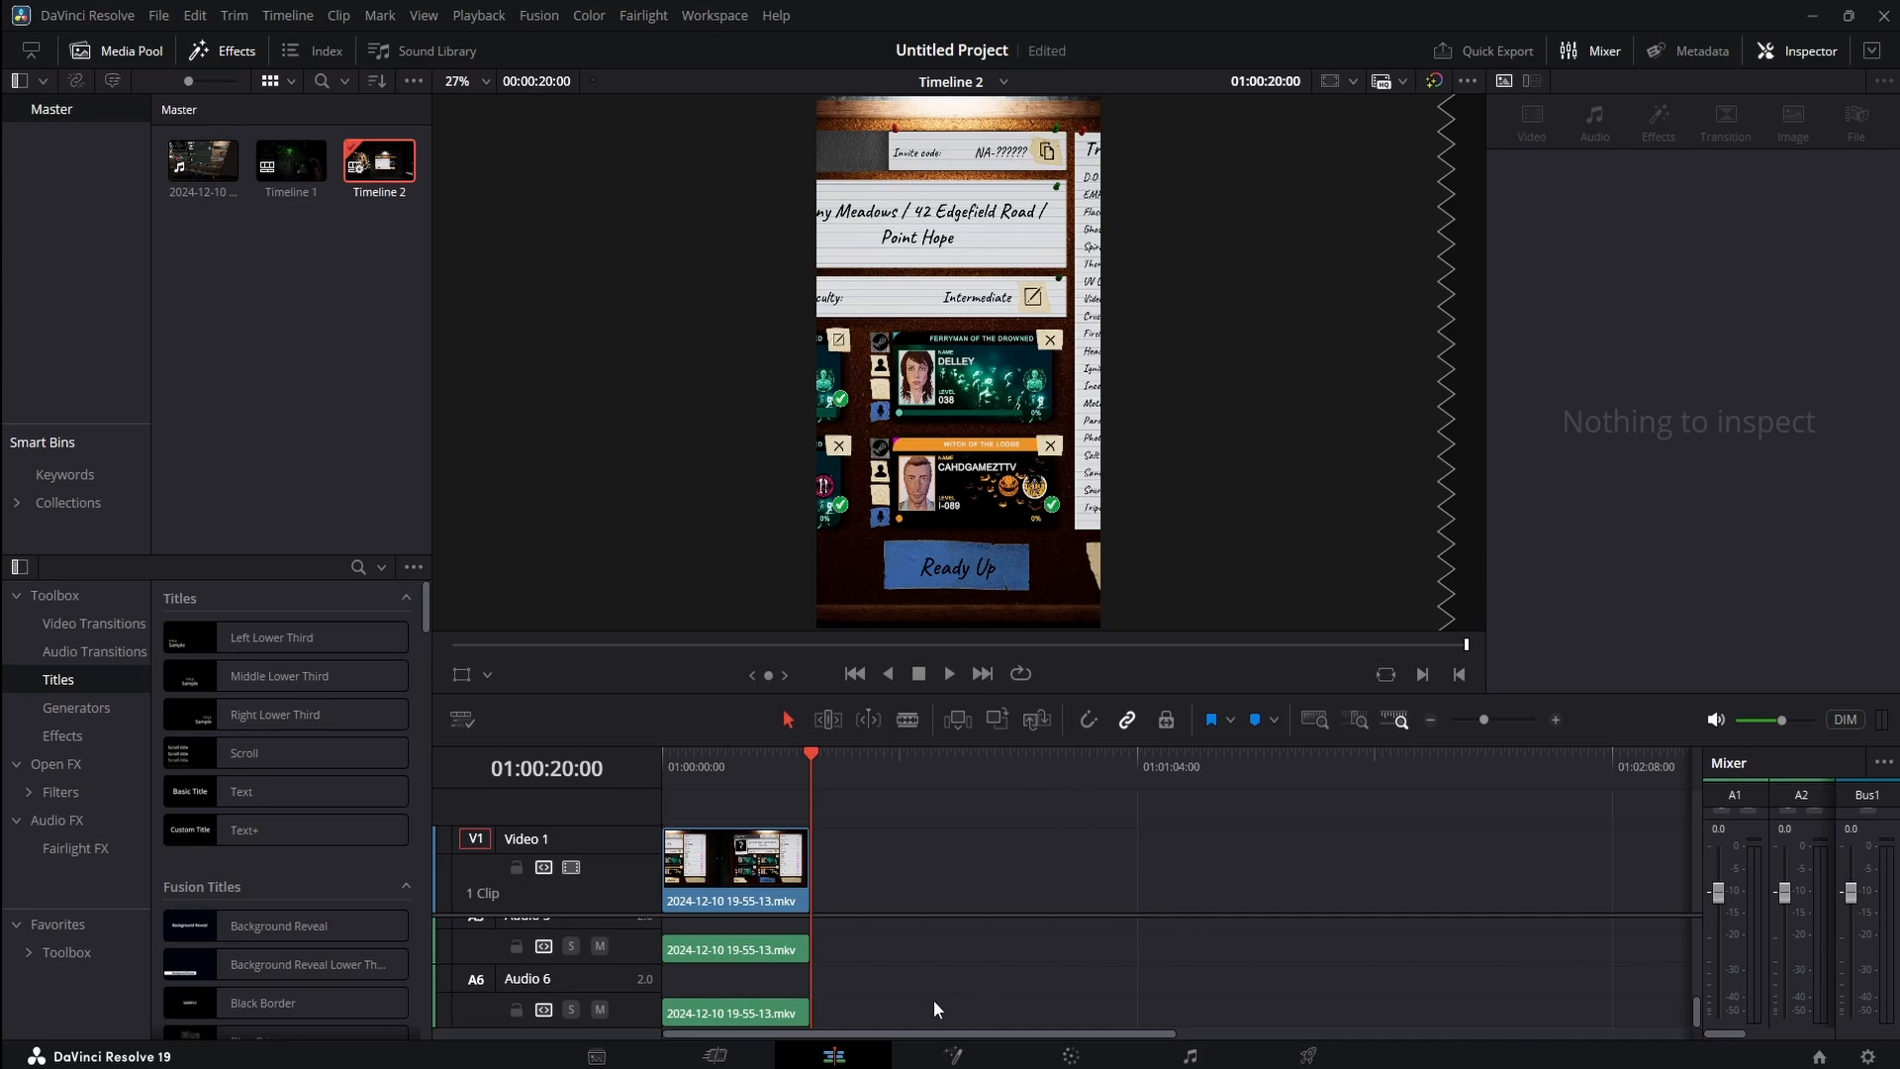
left_click_drag(904, 1000, 695, 988)
right_click(712, 1024)
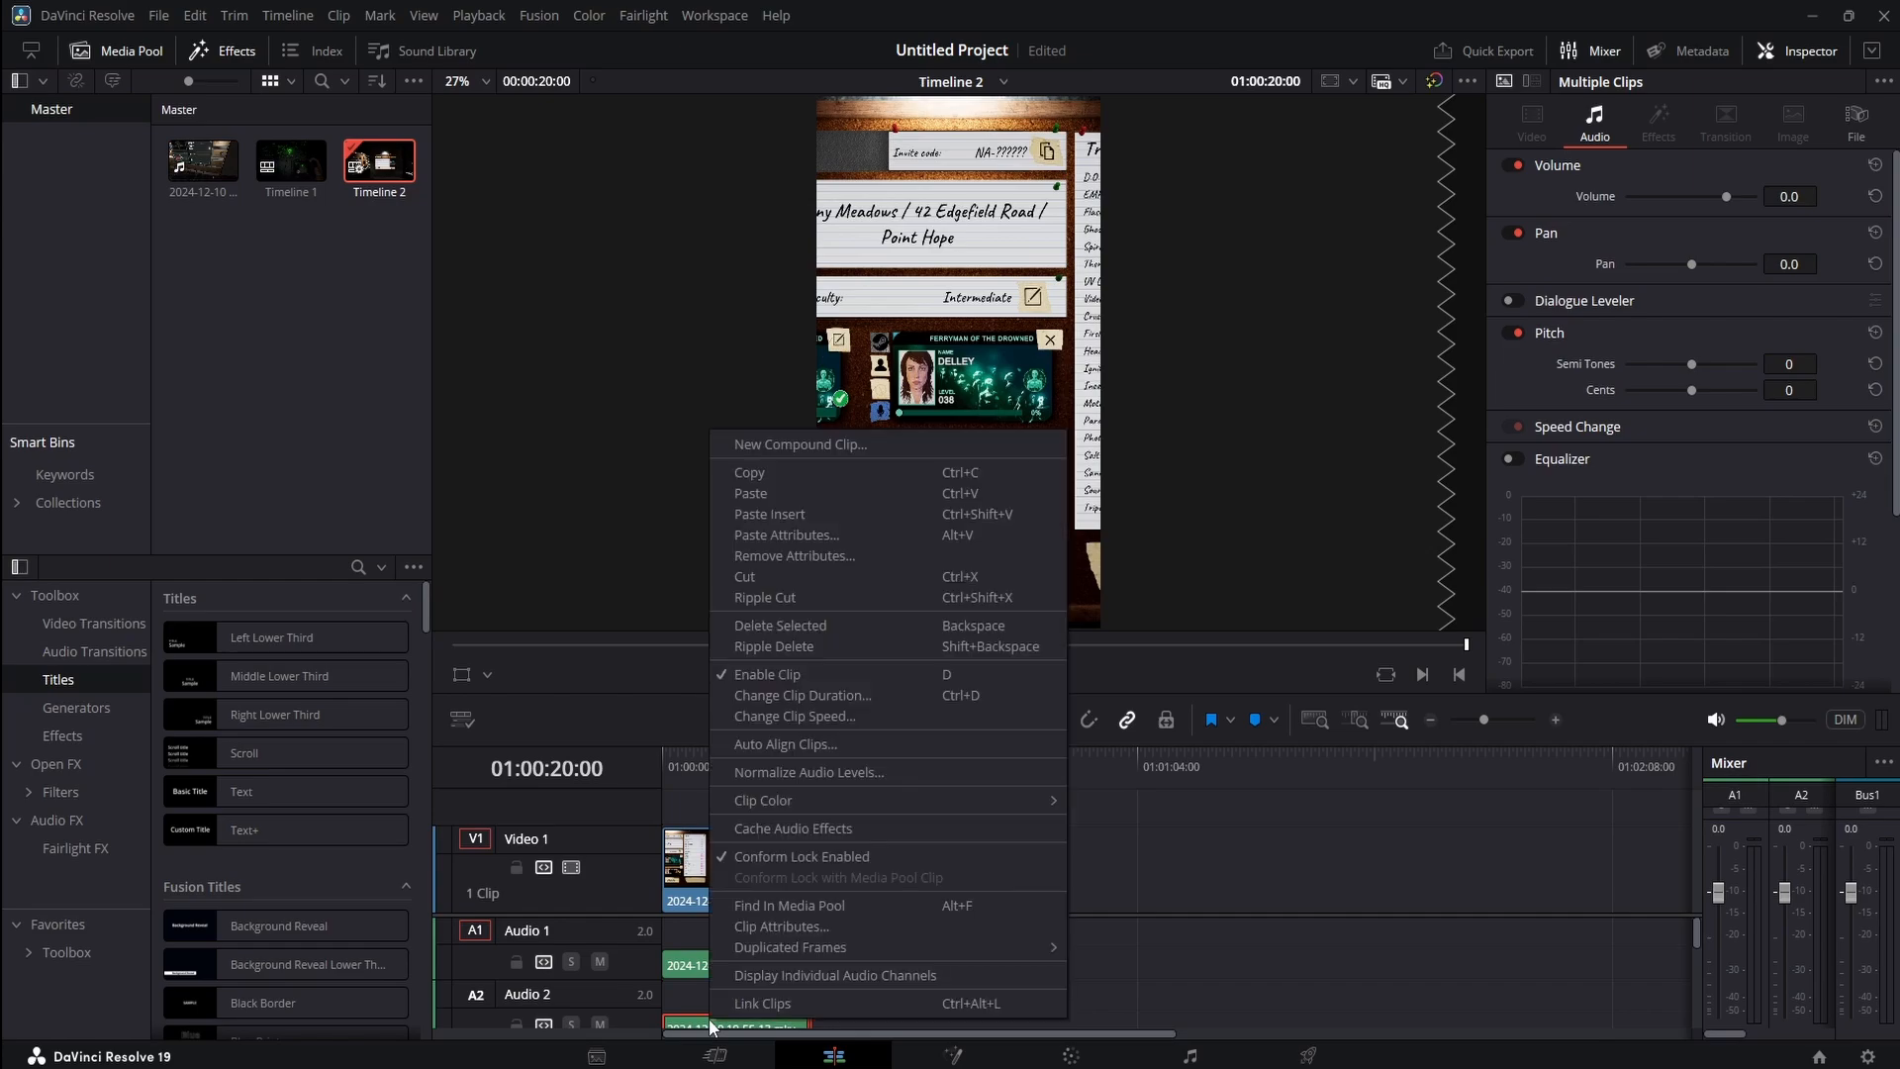
left_click(756, 598)
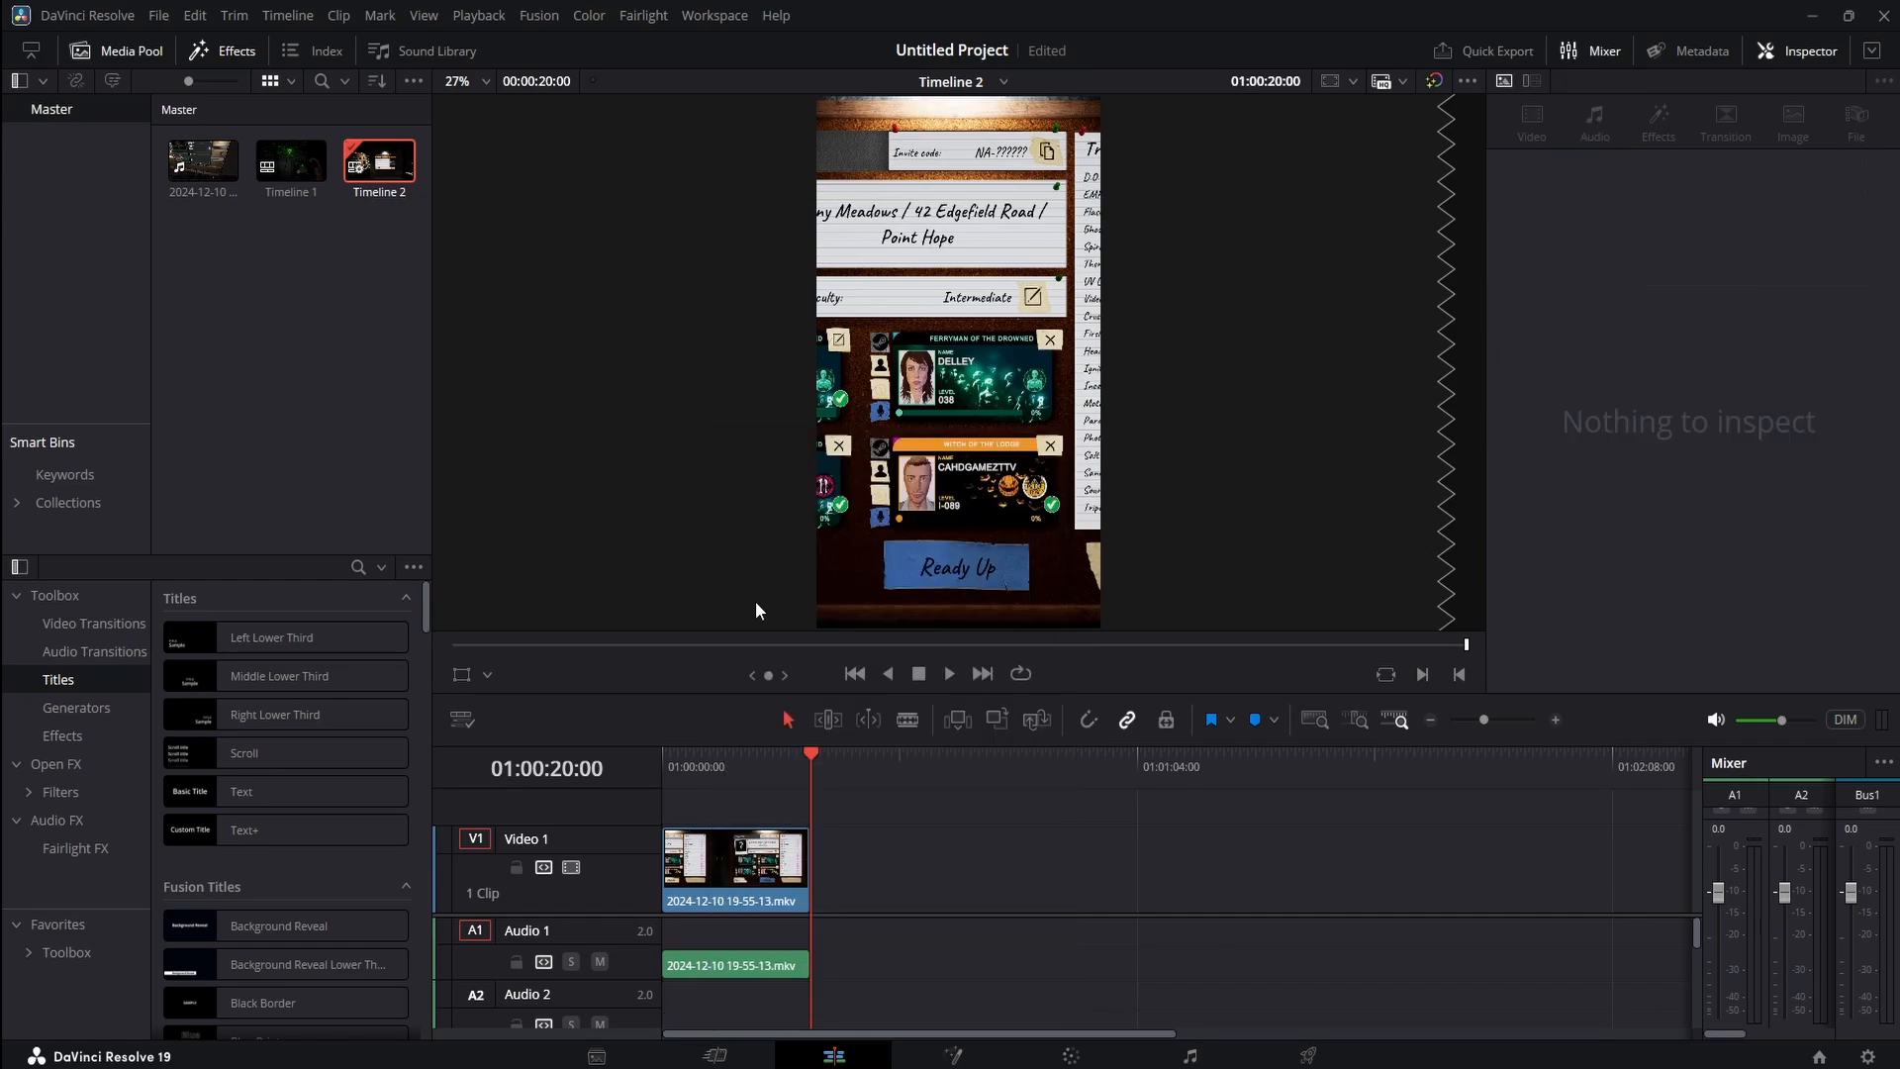
left_click(724, 884)
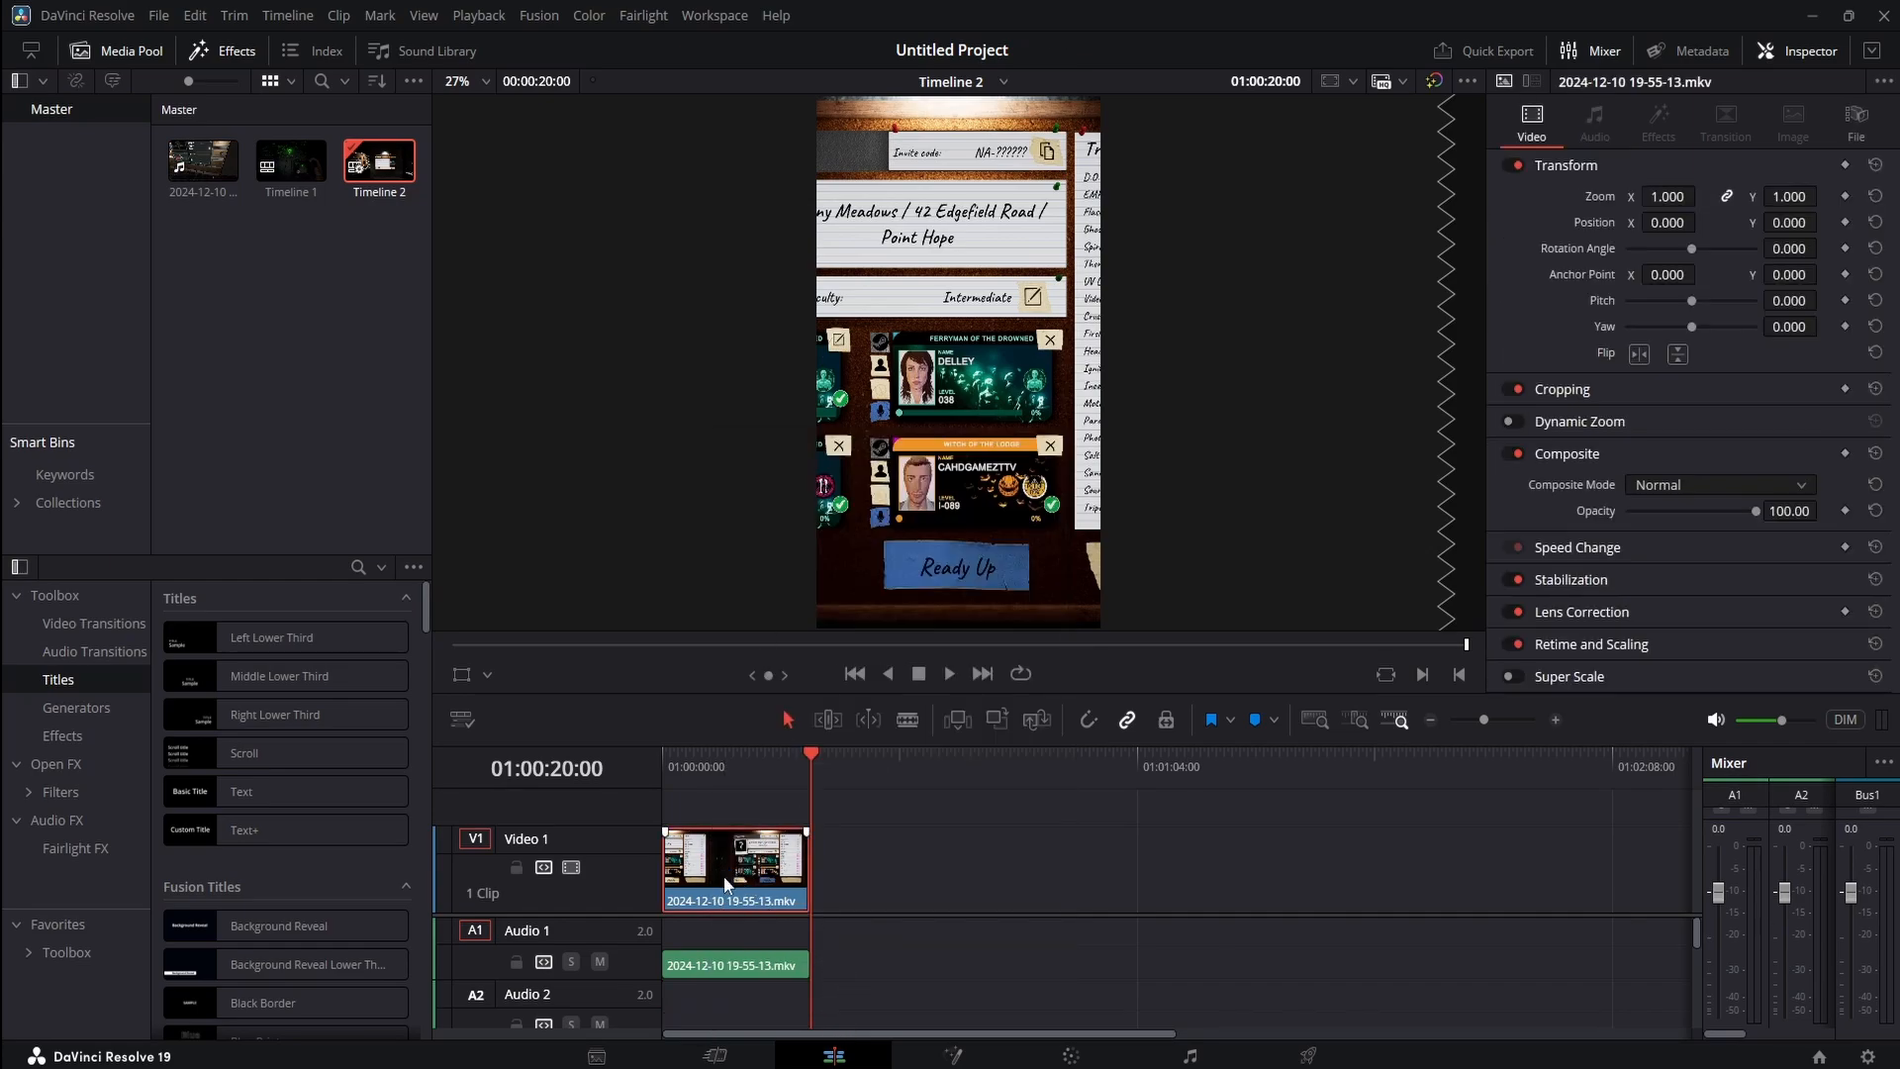
left_click(735, 956)
left_click(750, 888)
right_click(776, 859)
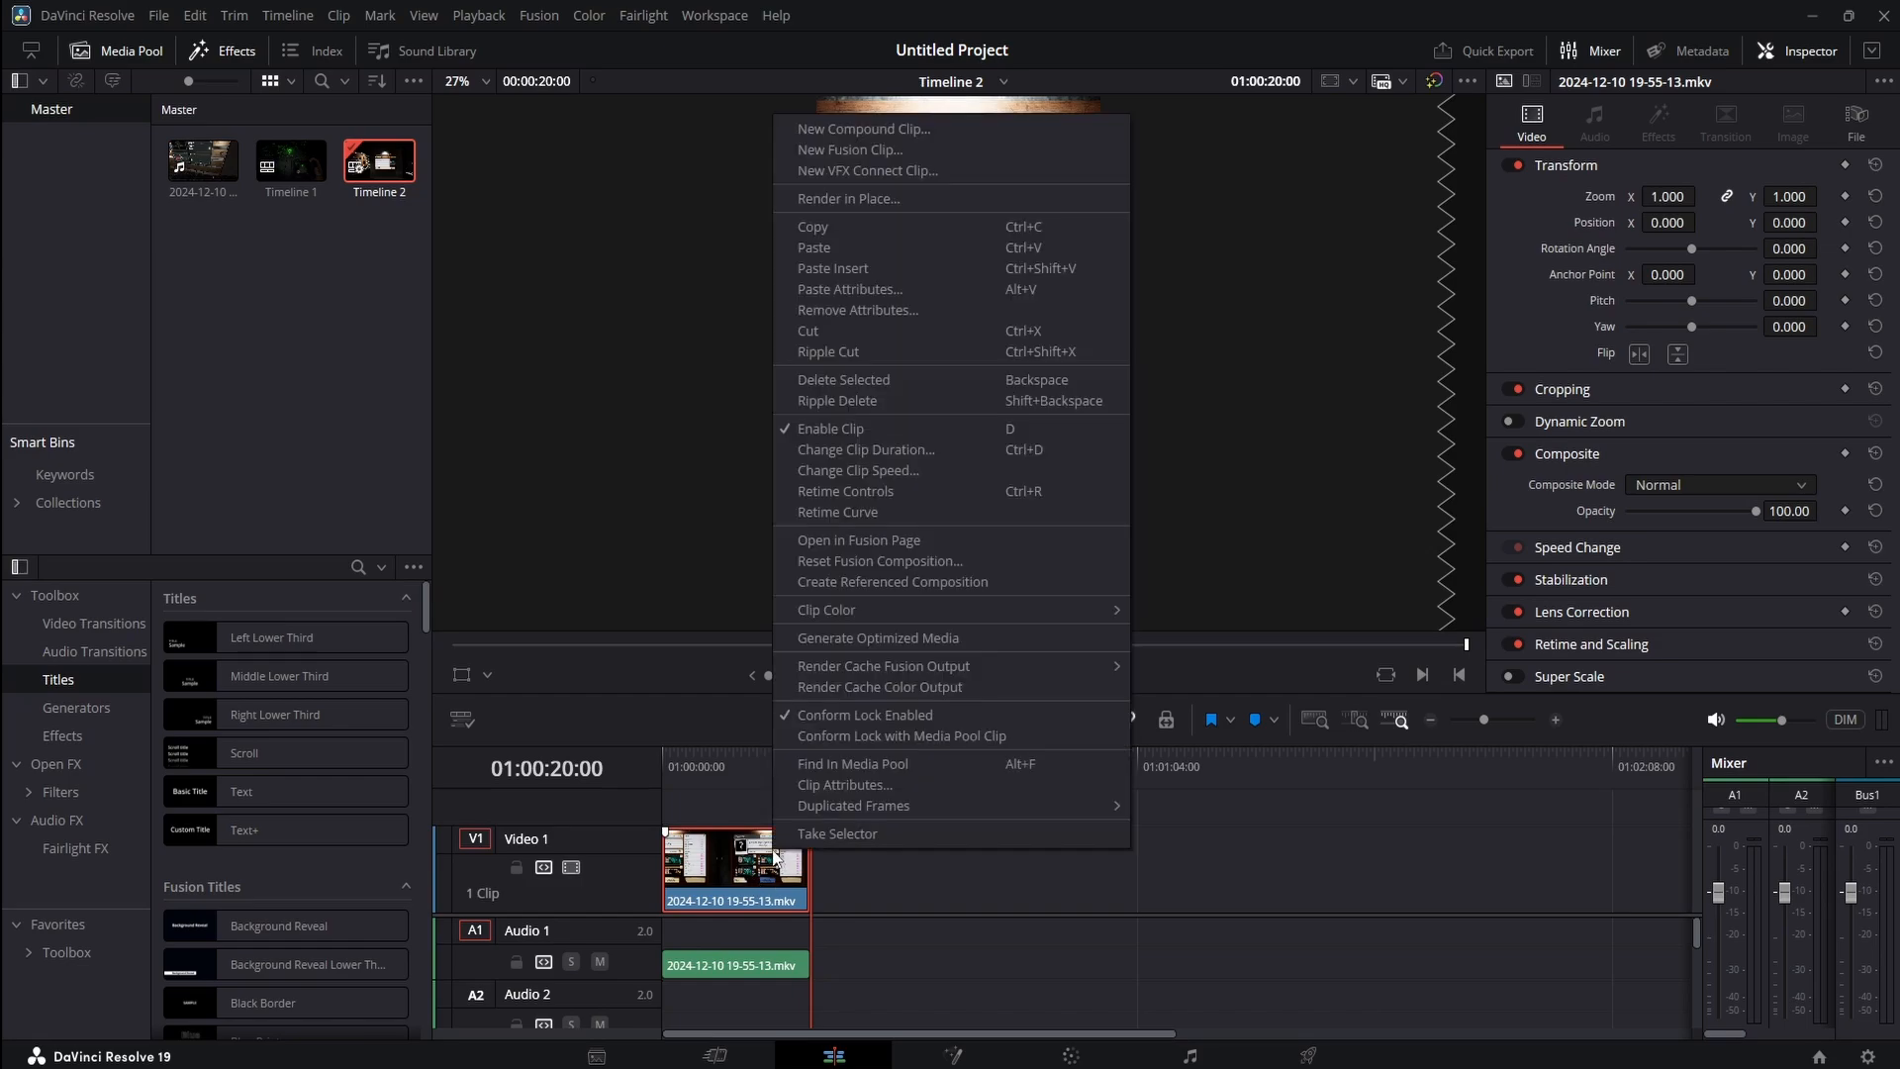
left_click(829, 229)
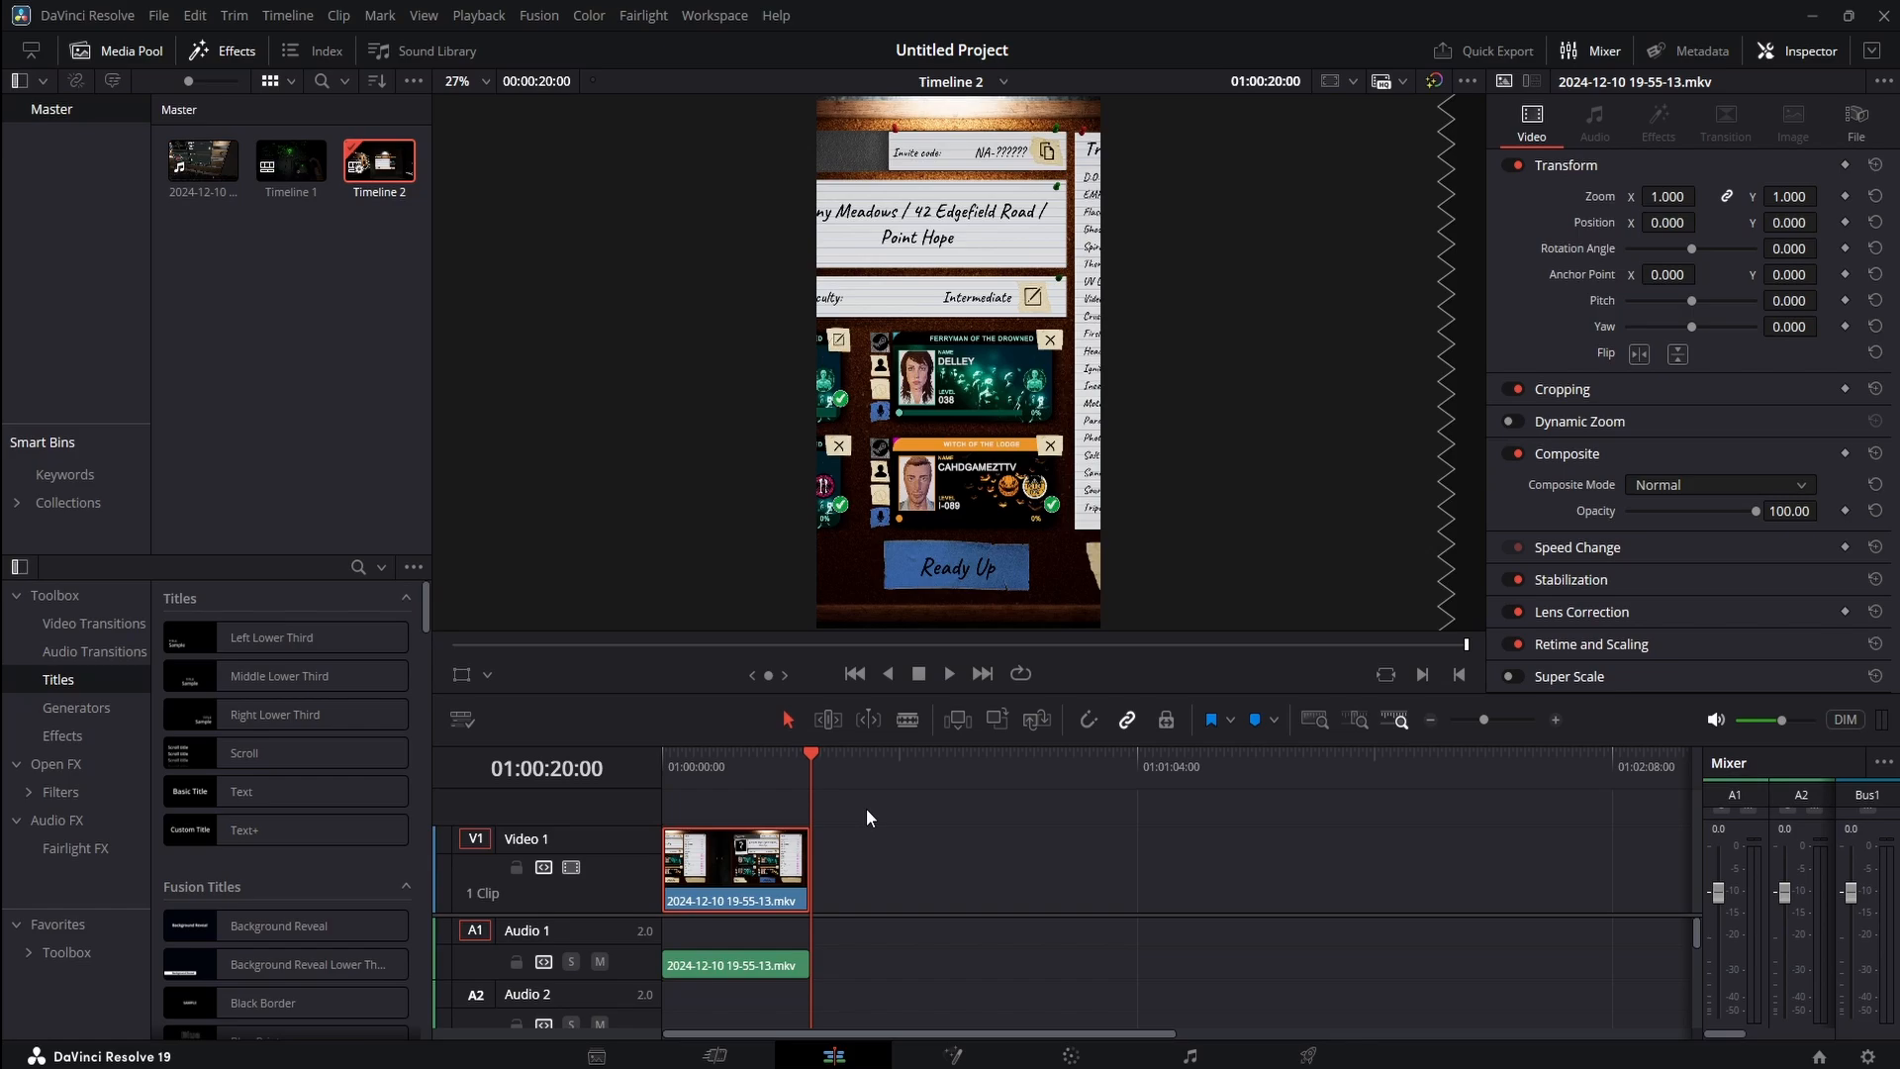
Link the video clip with the remaining audio clip on Audio 1
left_click_drag(865, 808, 728, 970)
right_click(772, 887)
left_click(782, 867)
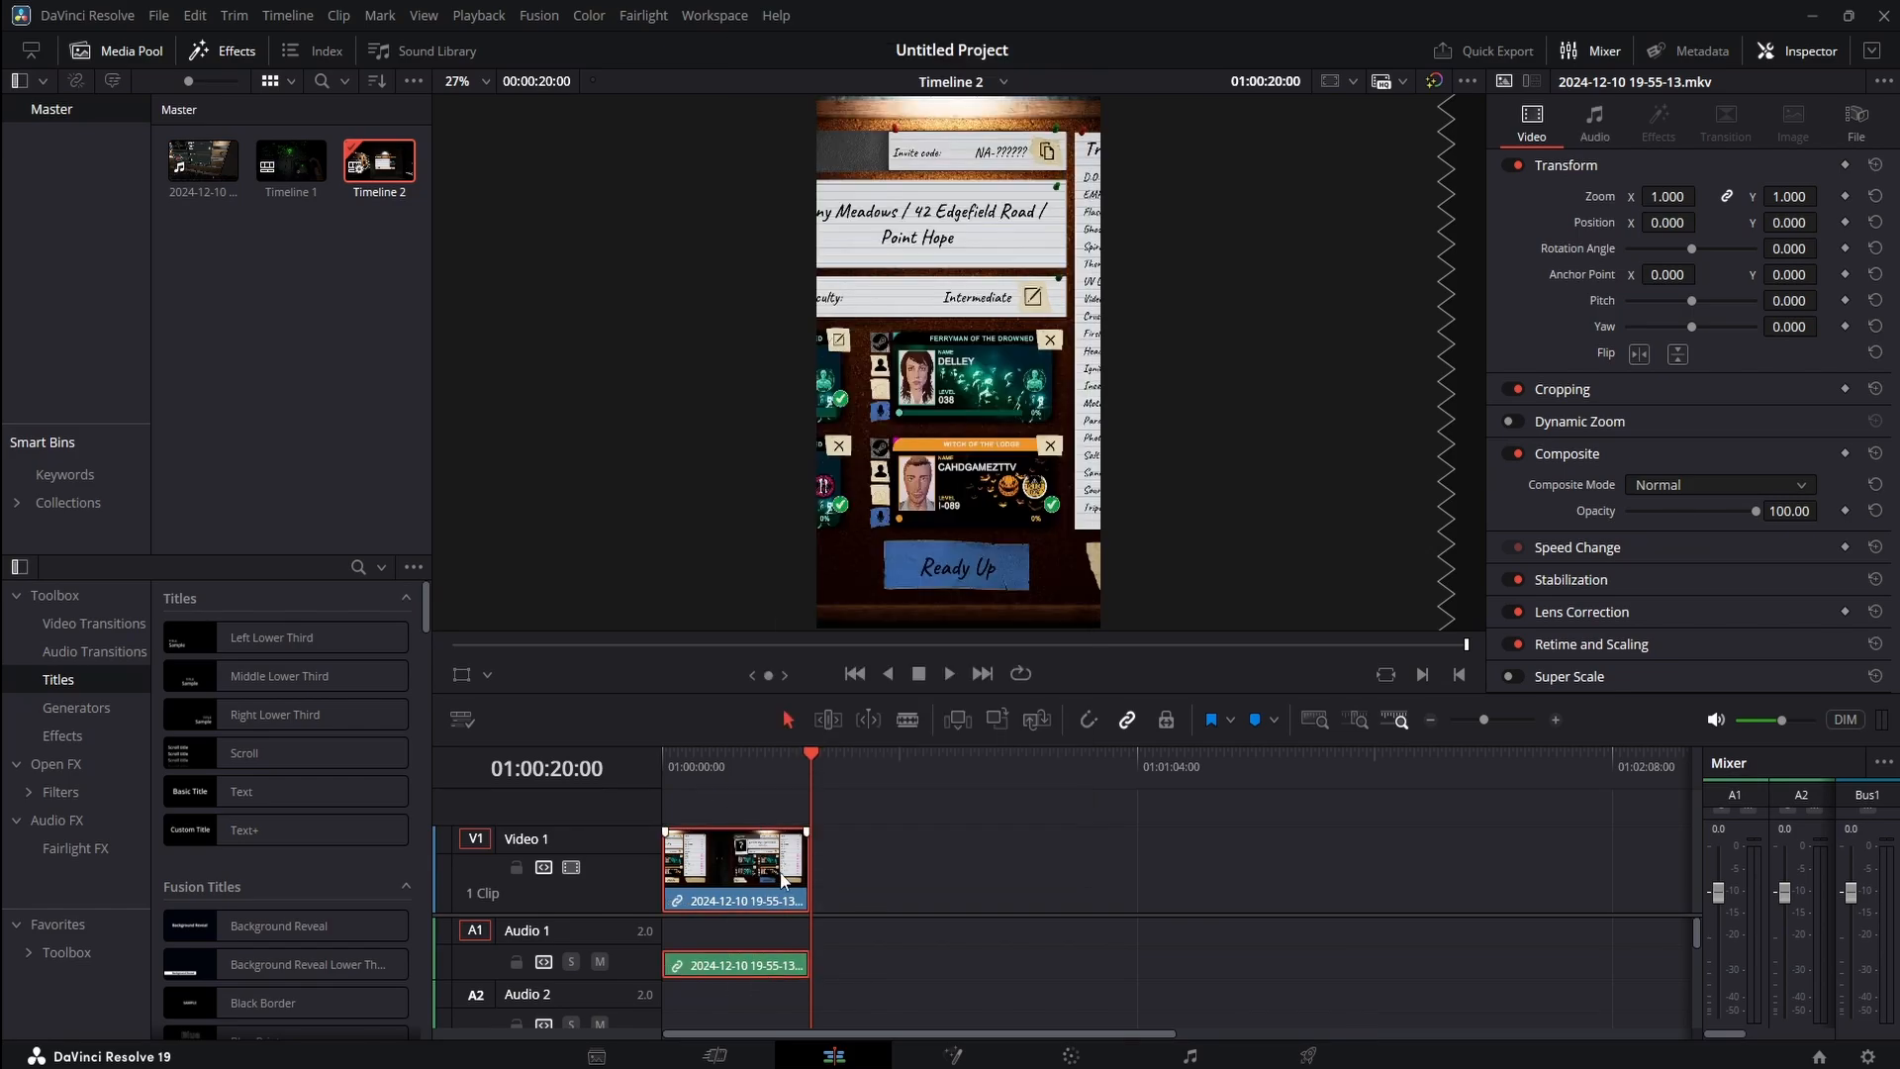
left_click(890, 871)
Examine the quick export presets and output settings for Timeline 2 and close them without exporting
key("Home")
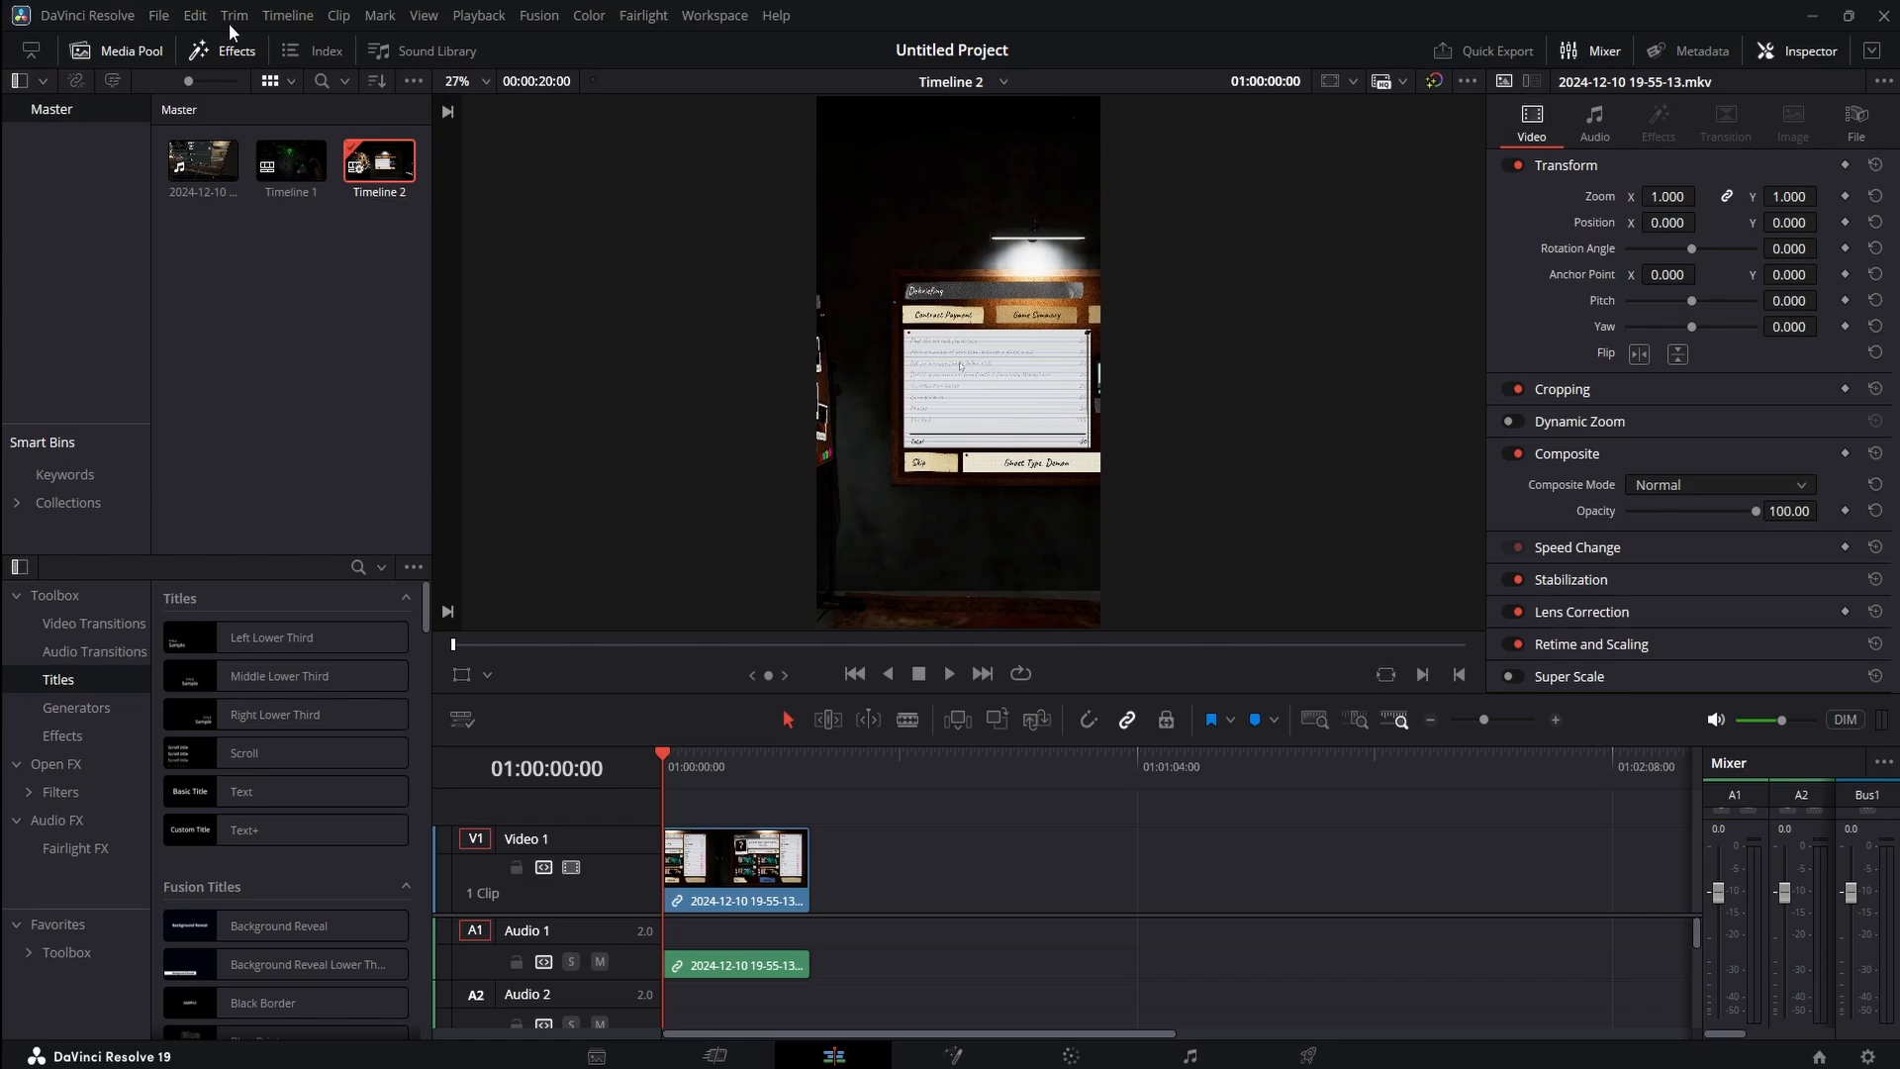
left_click(155, 15)
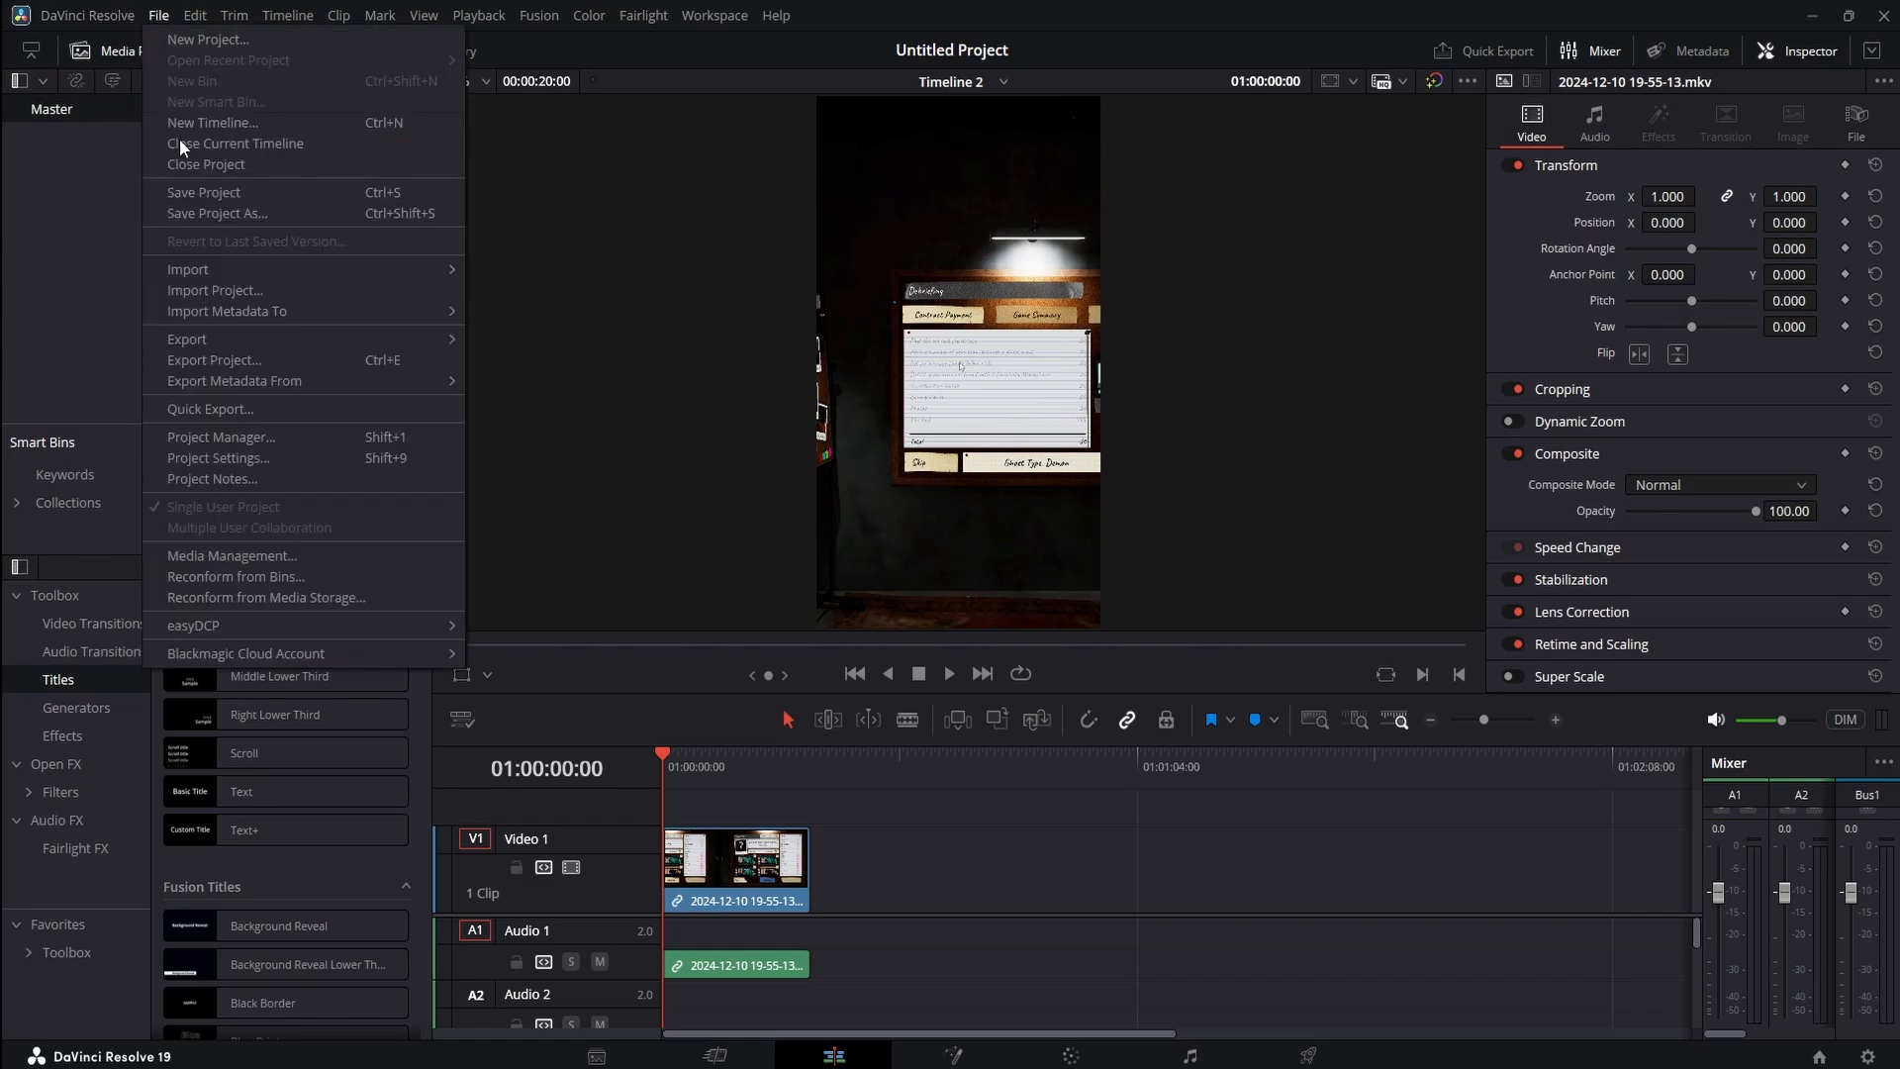
left_click(269, 407)
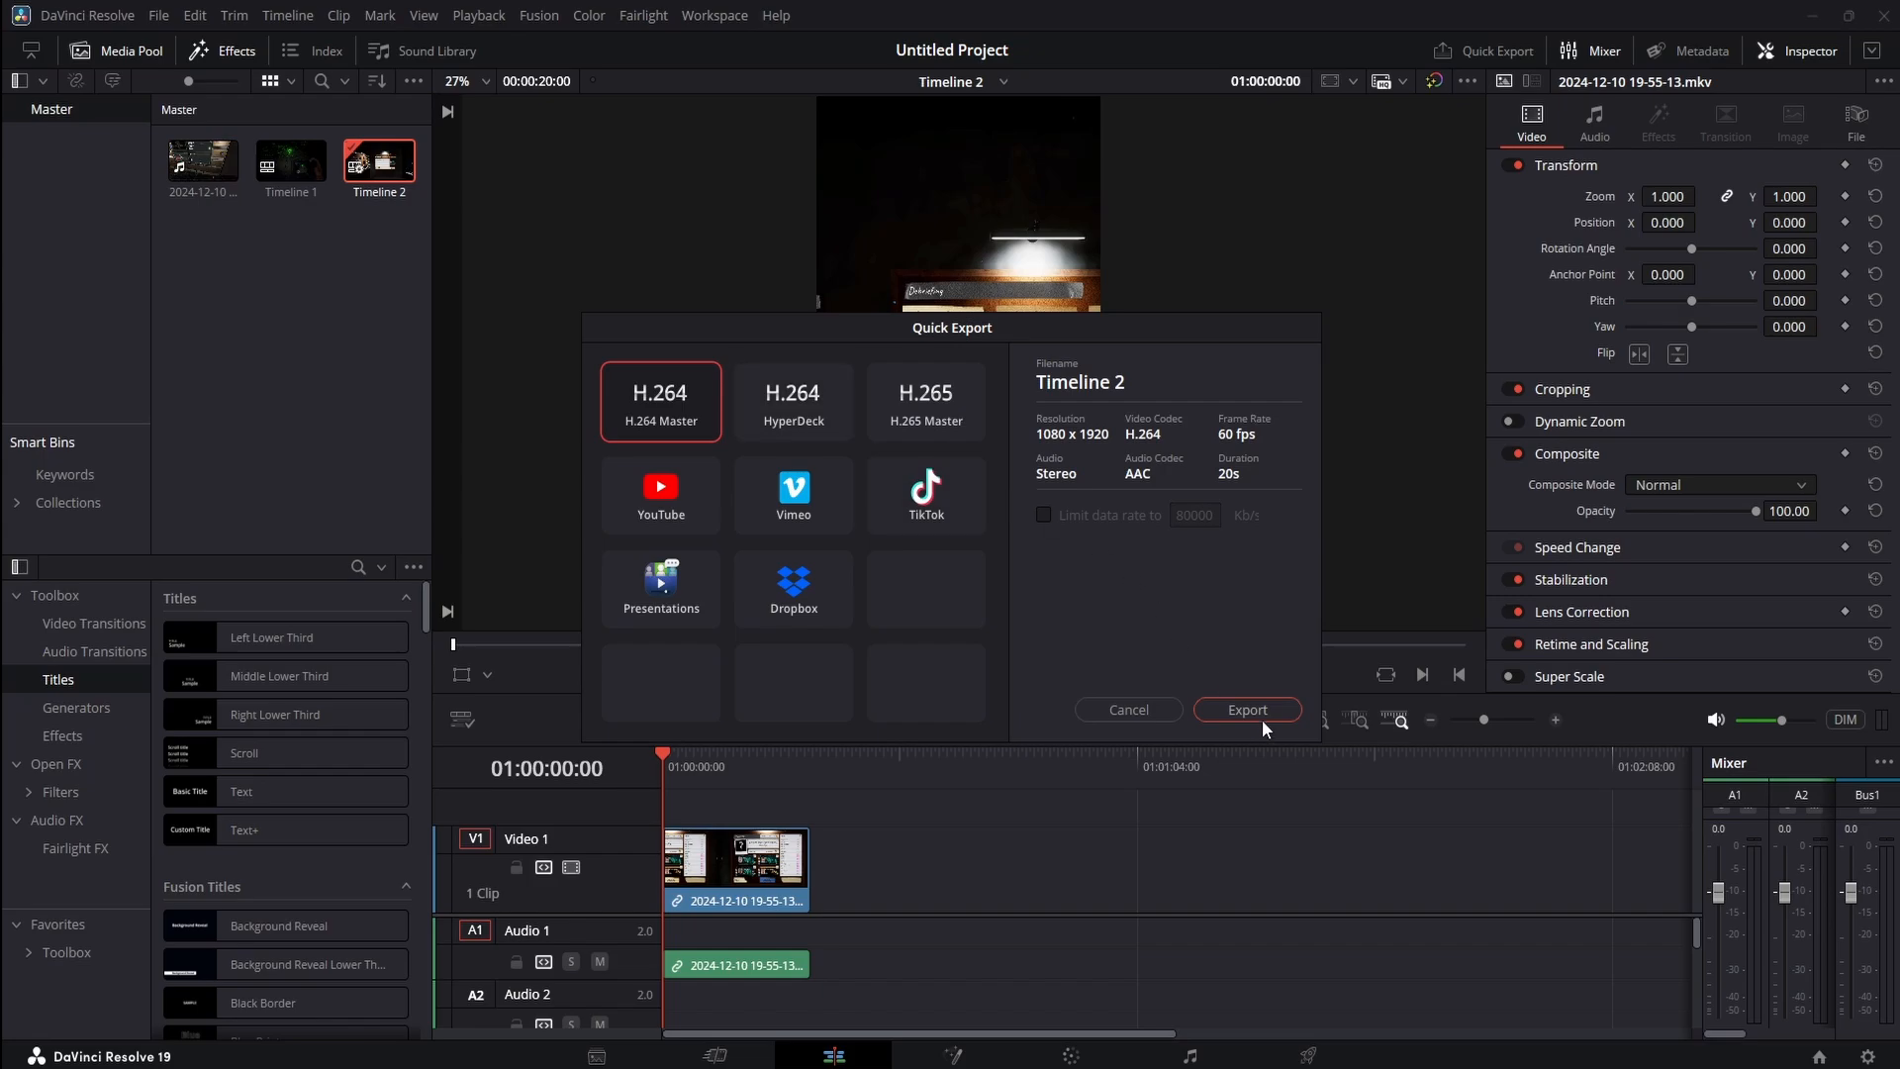
left_click(1128, 708)
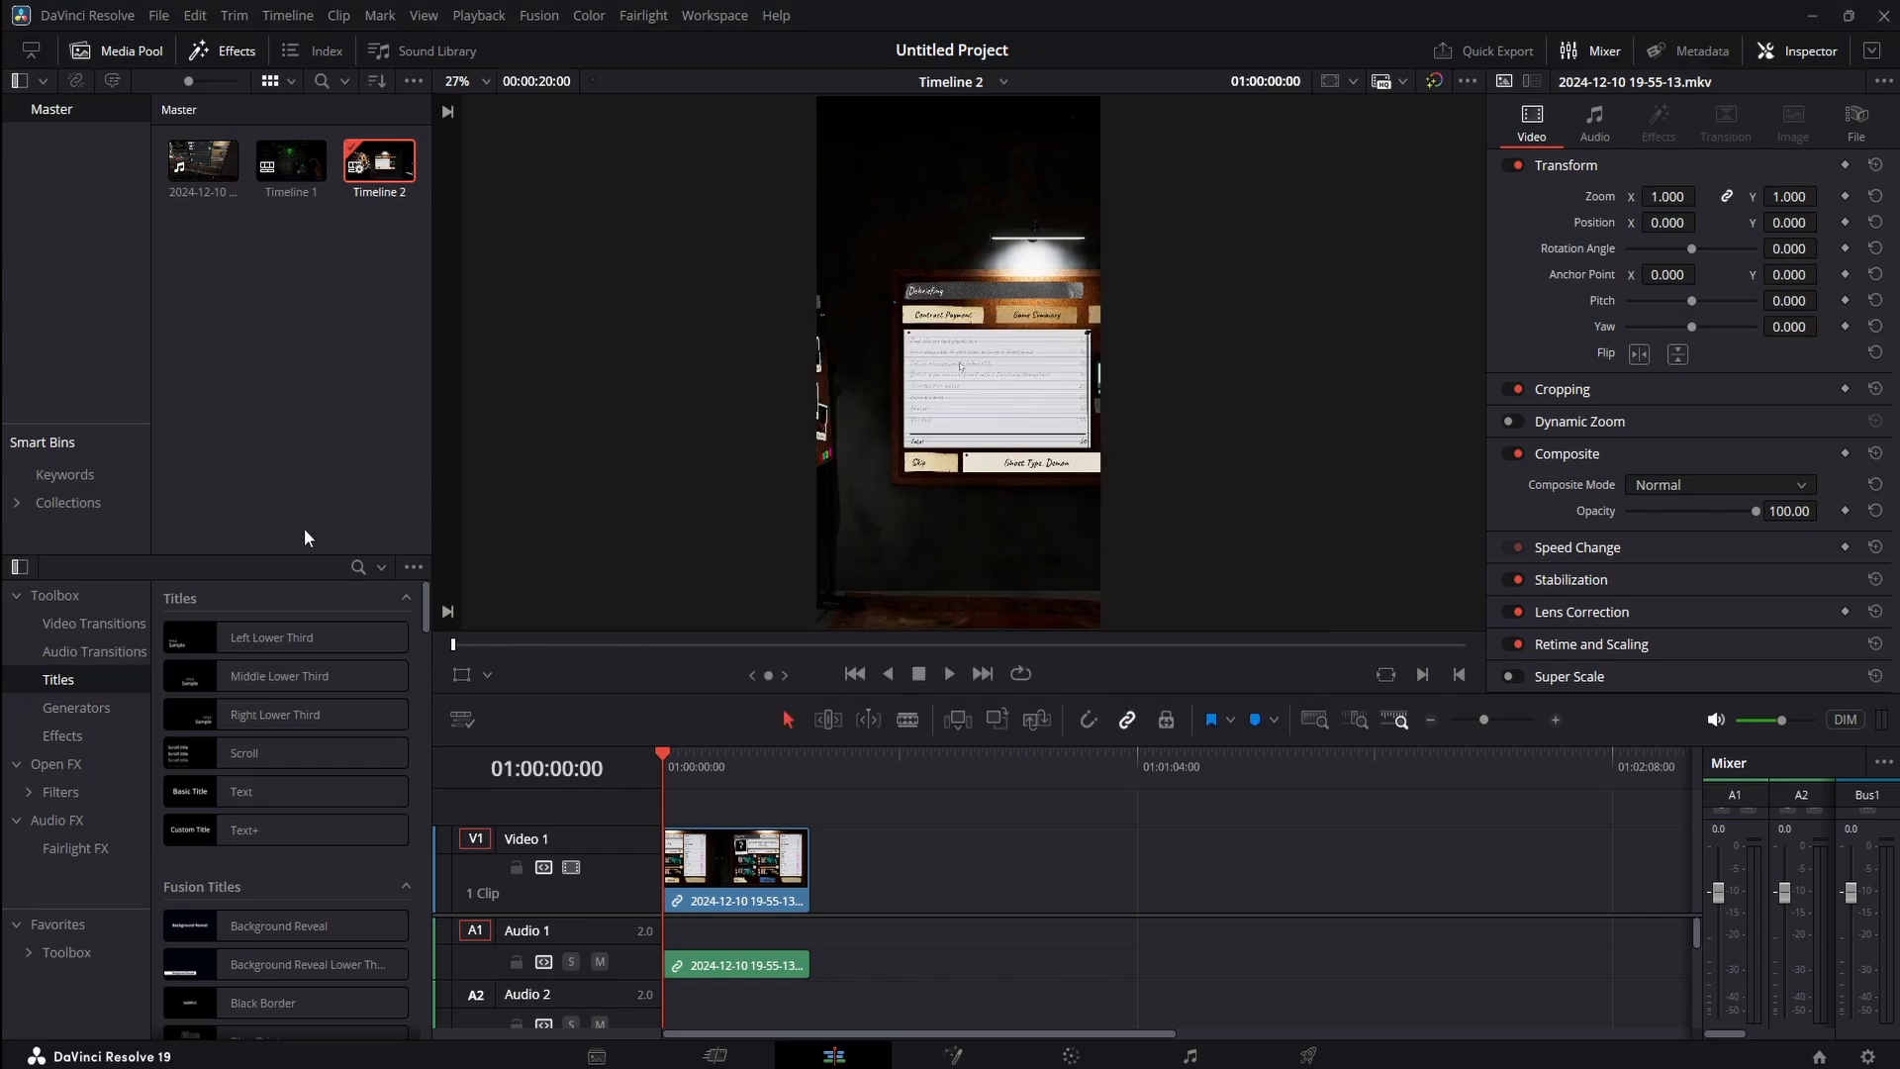
Play the vertical clip from the start of the timeline to check how the footage is framed
key("space")
key("space")
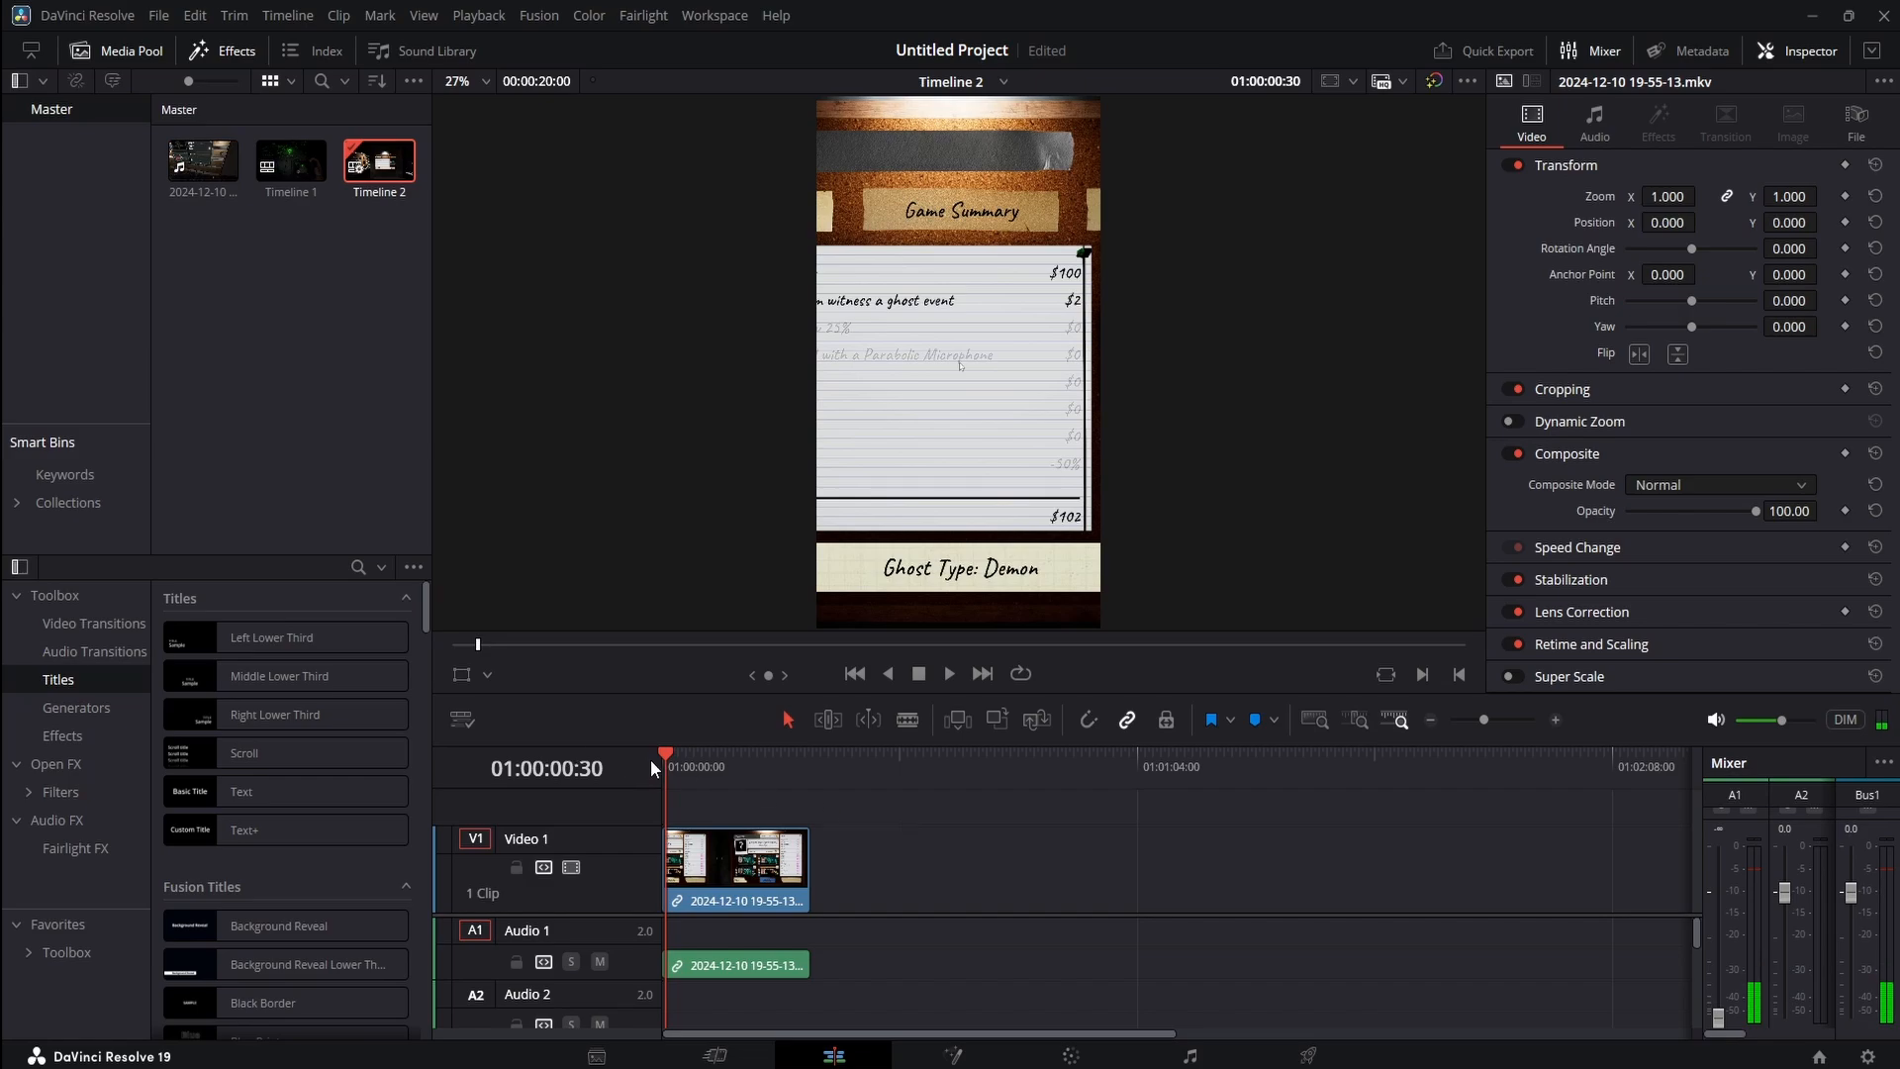
key("Home")
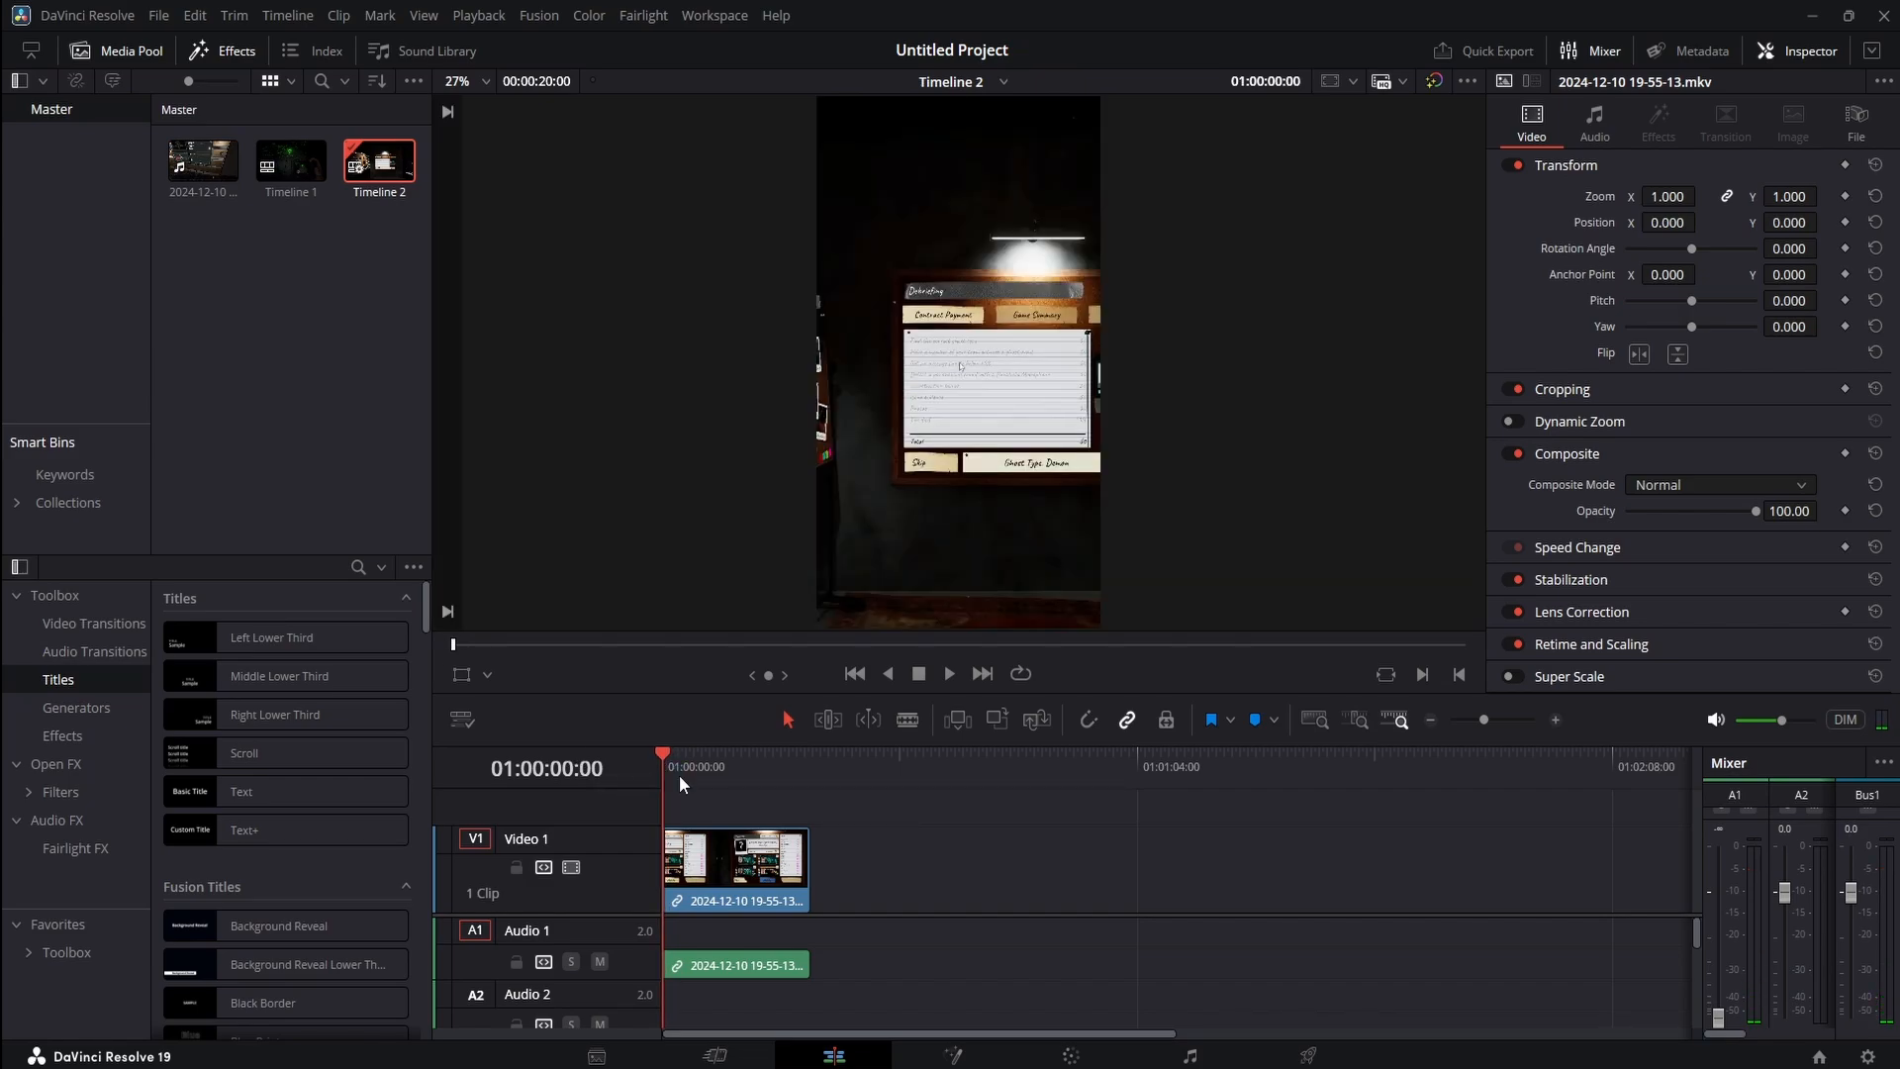
key("space")
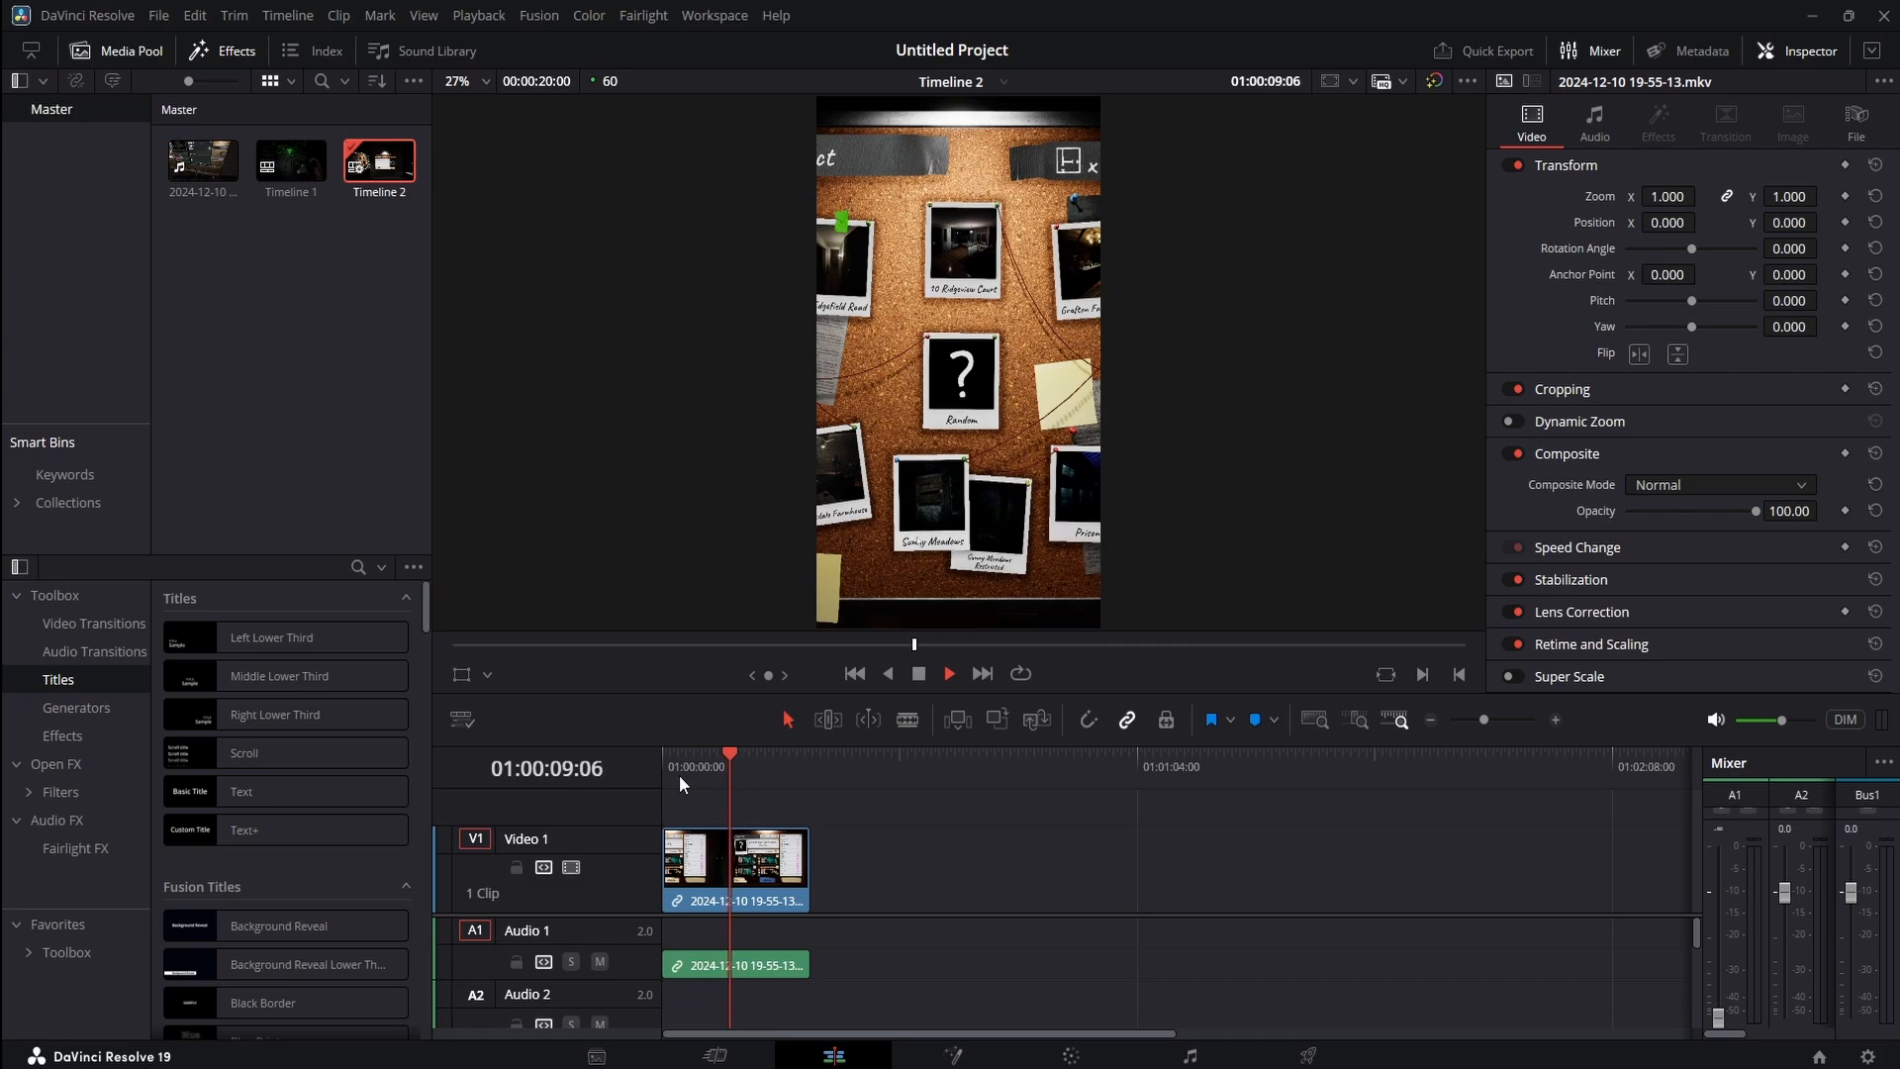
key("space")
left_click_drag(724, 769, 627, 762)
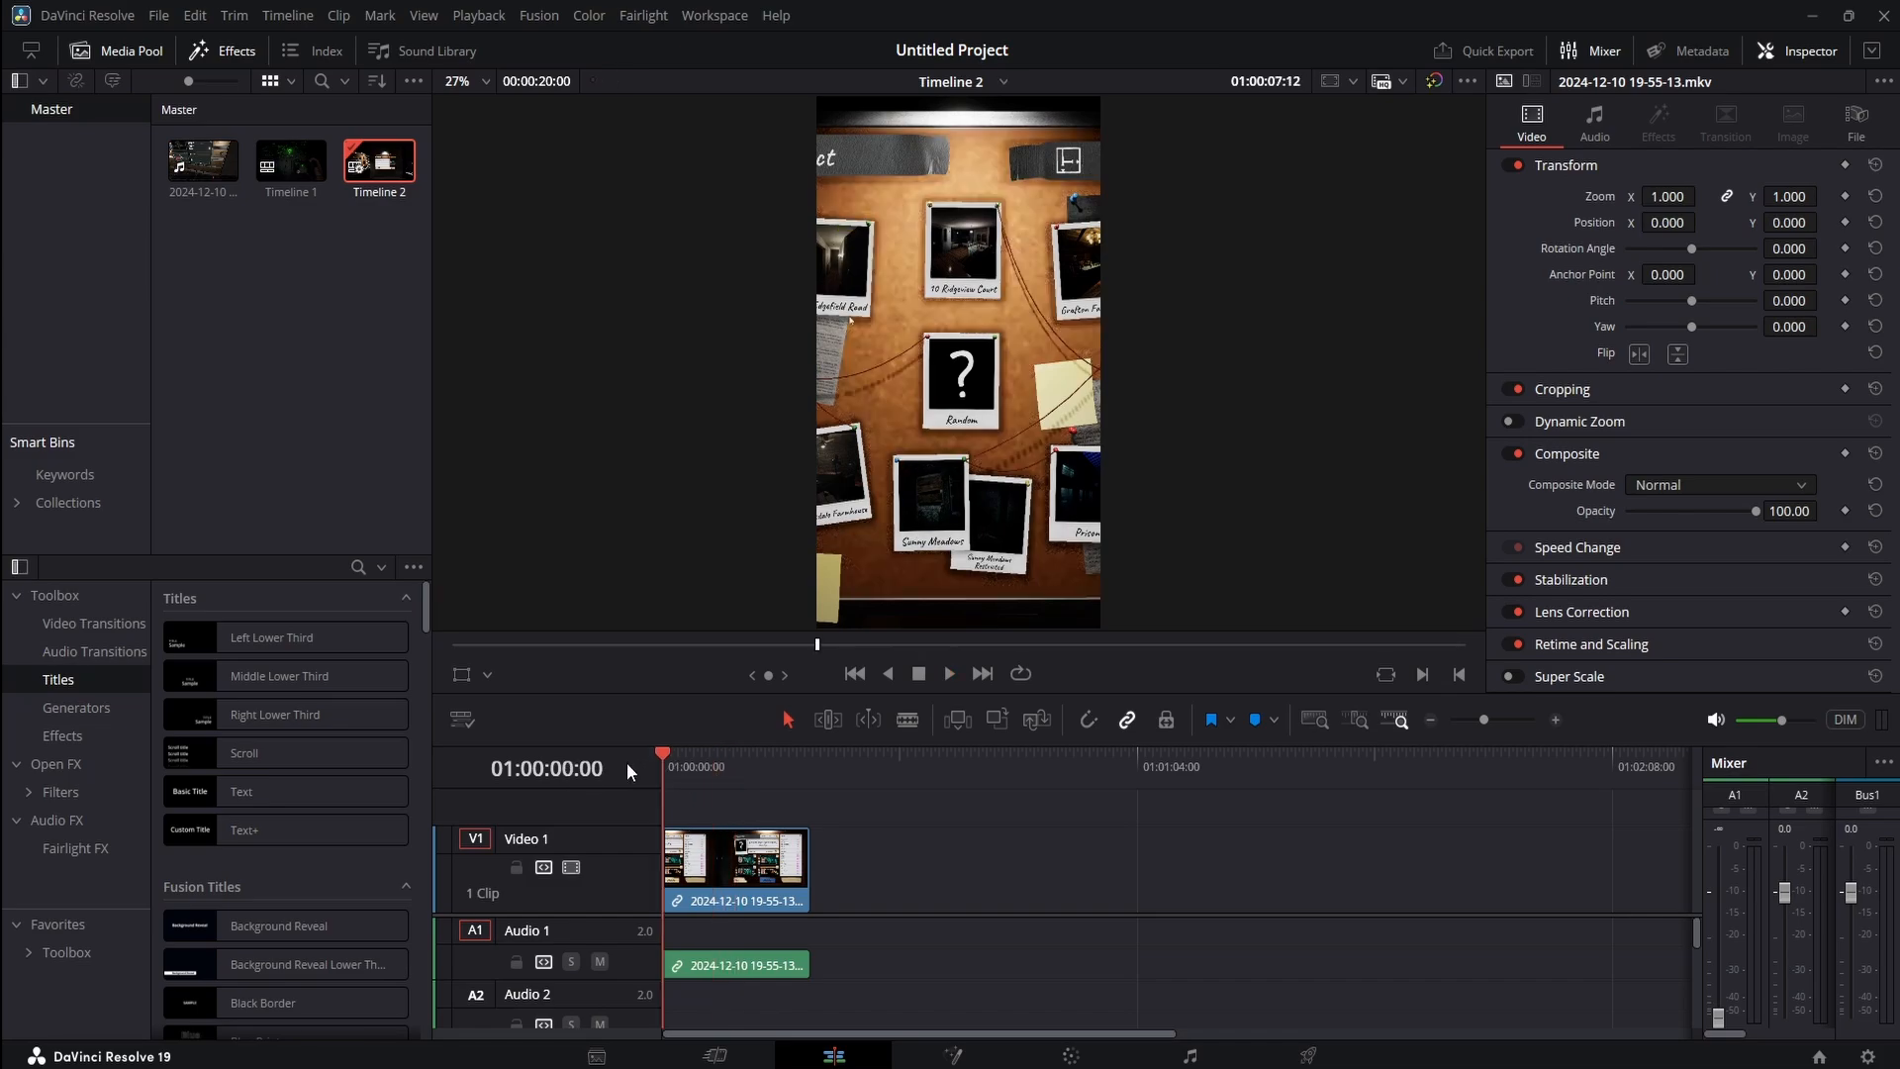
Try squeezing only the clip's width to about 0.598 horizontal zoom with the transform overlay, preview it, and undo the change
left_click(461, 674)
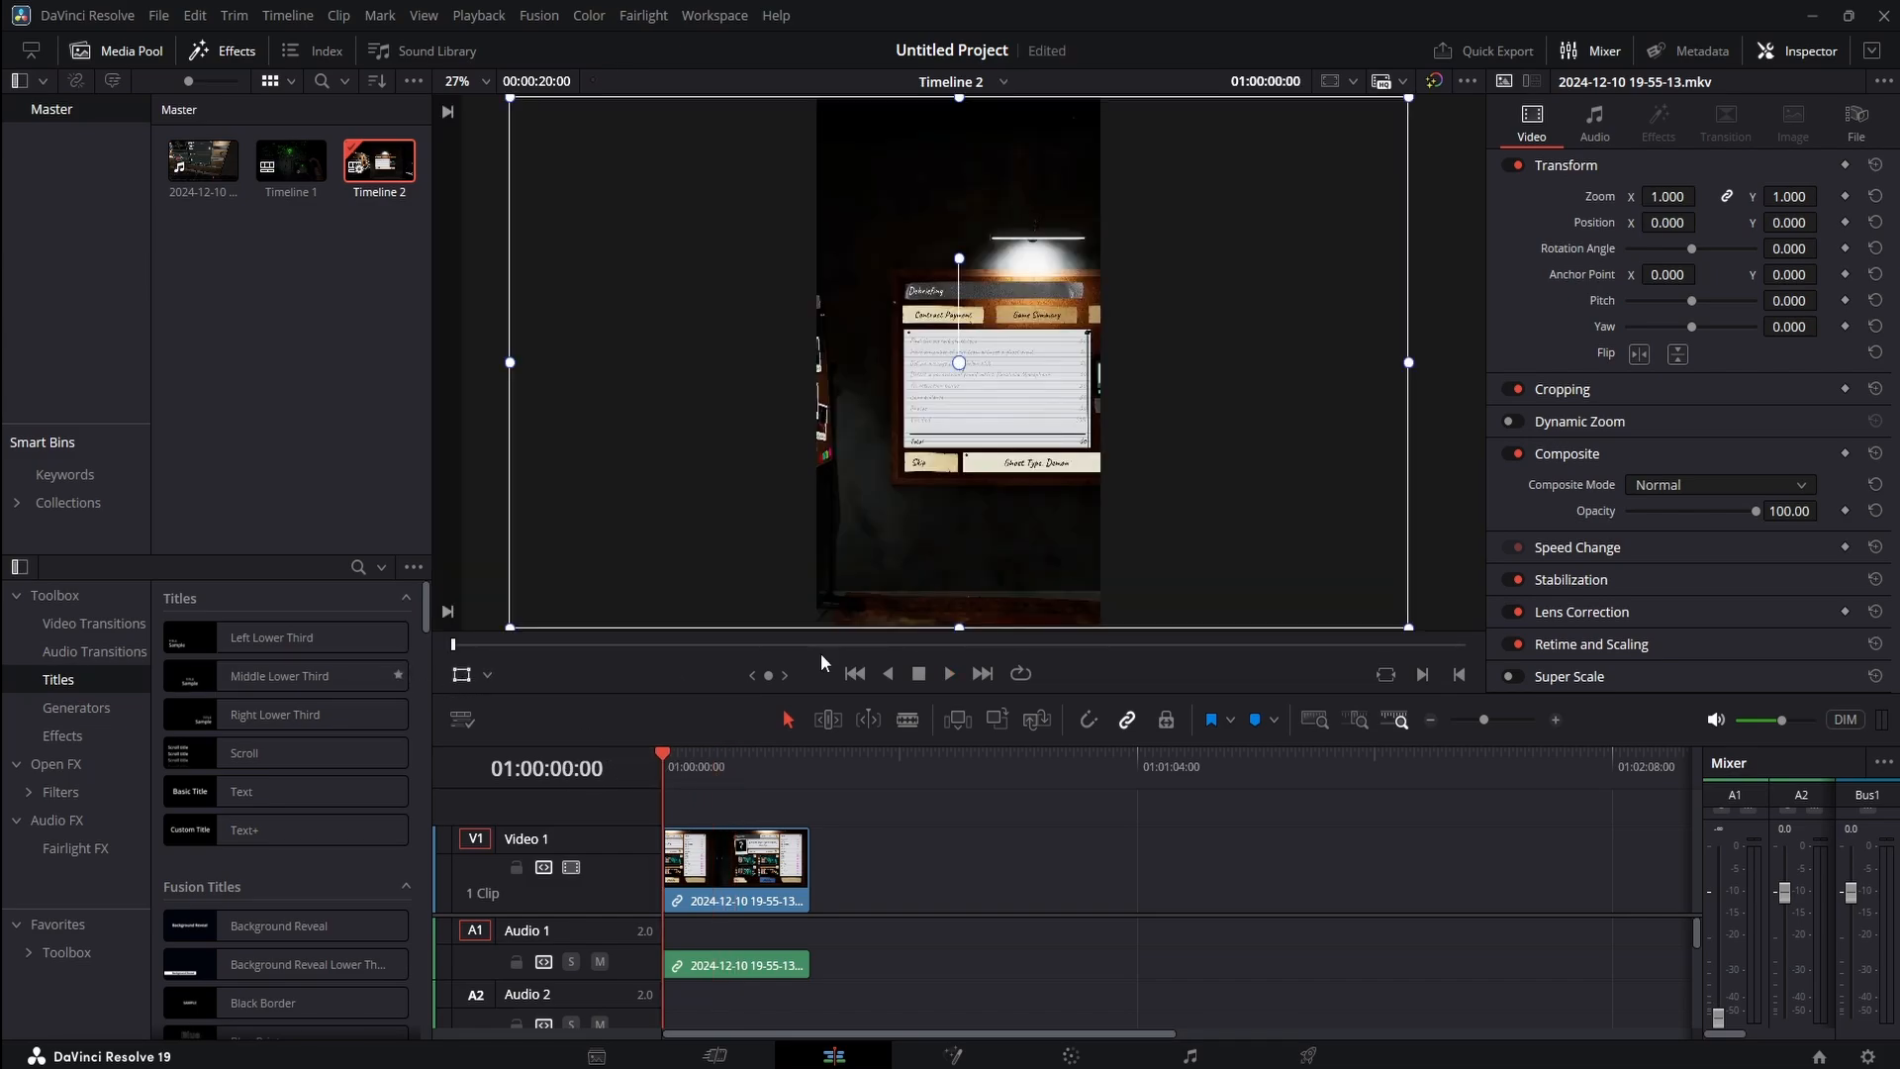
left_click_drag(1411, 366, 1228, 384)
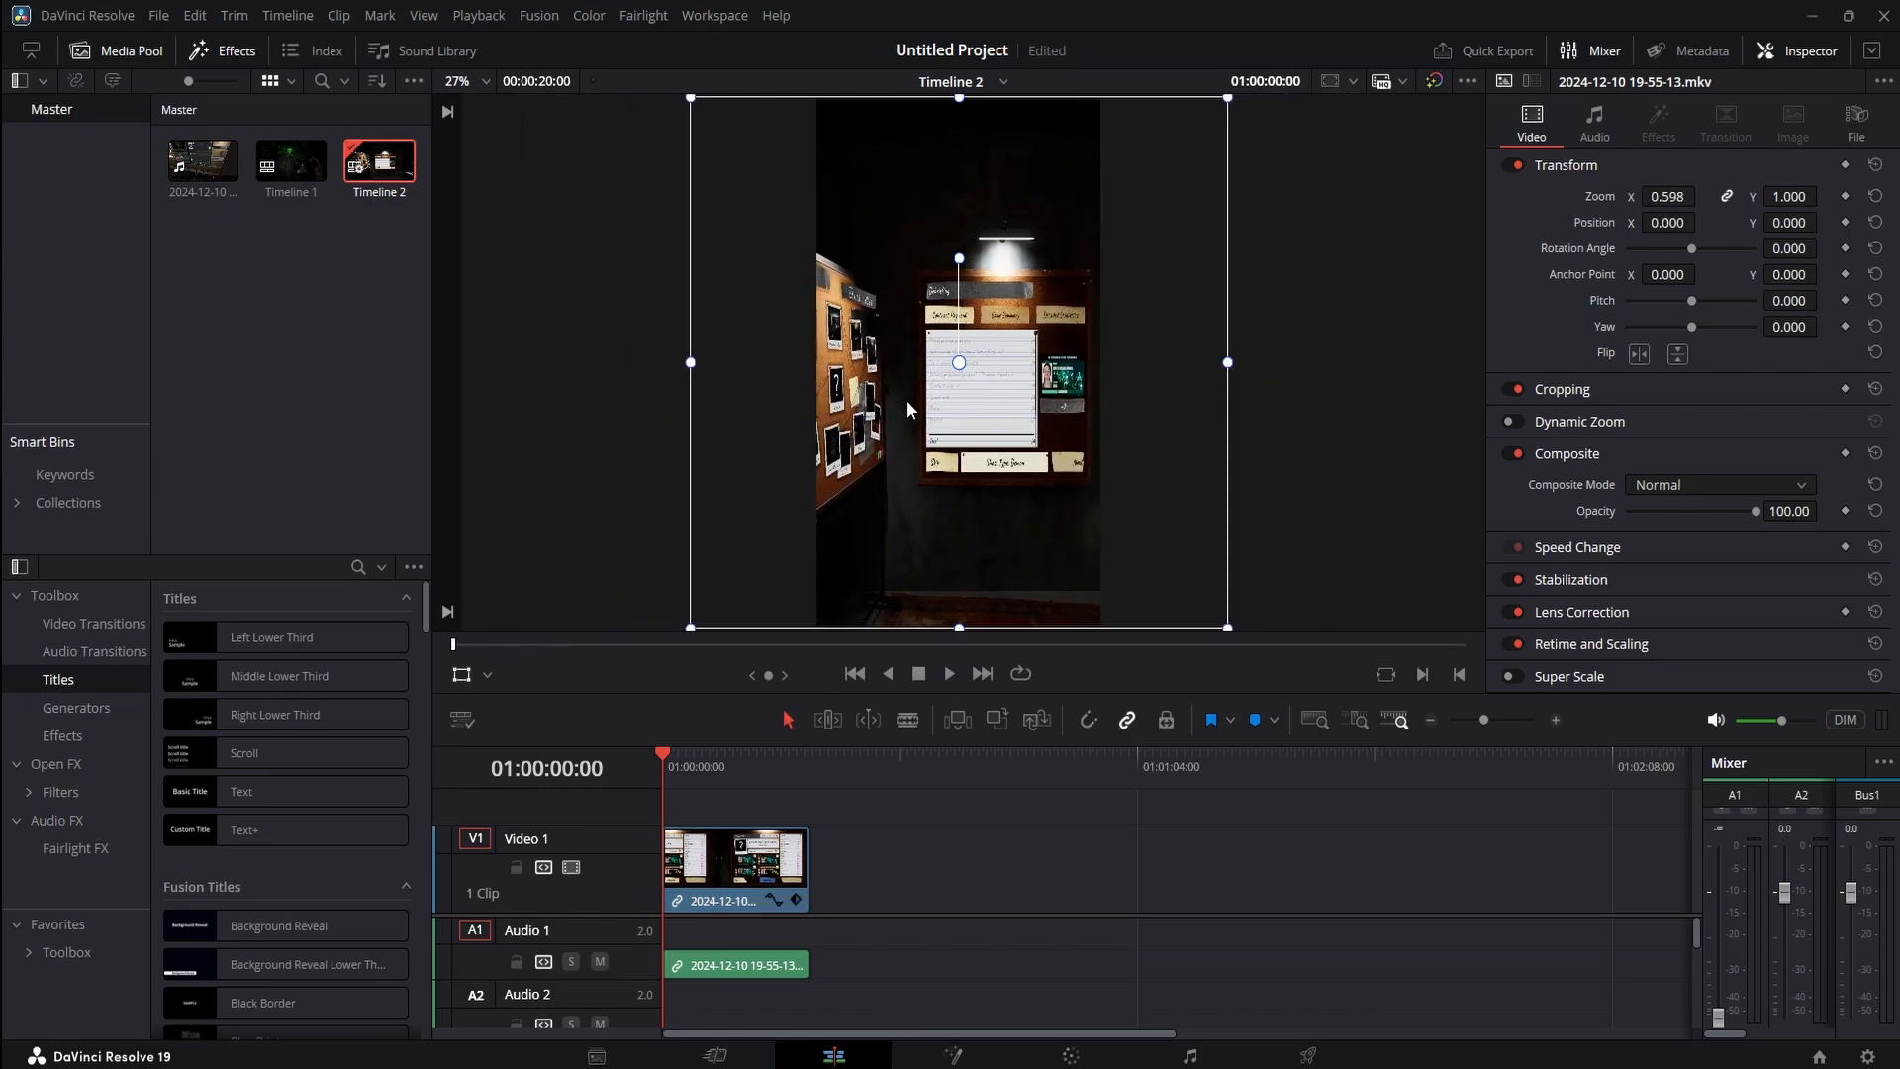
key("space")
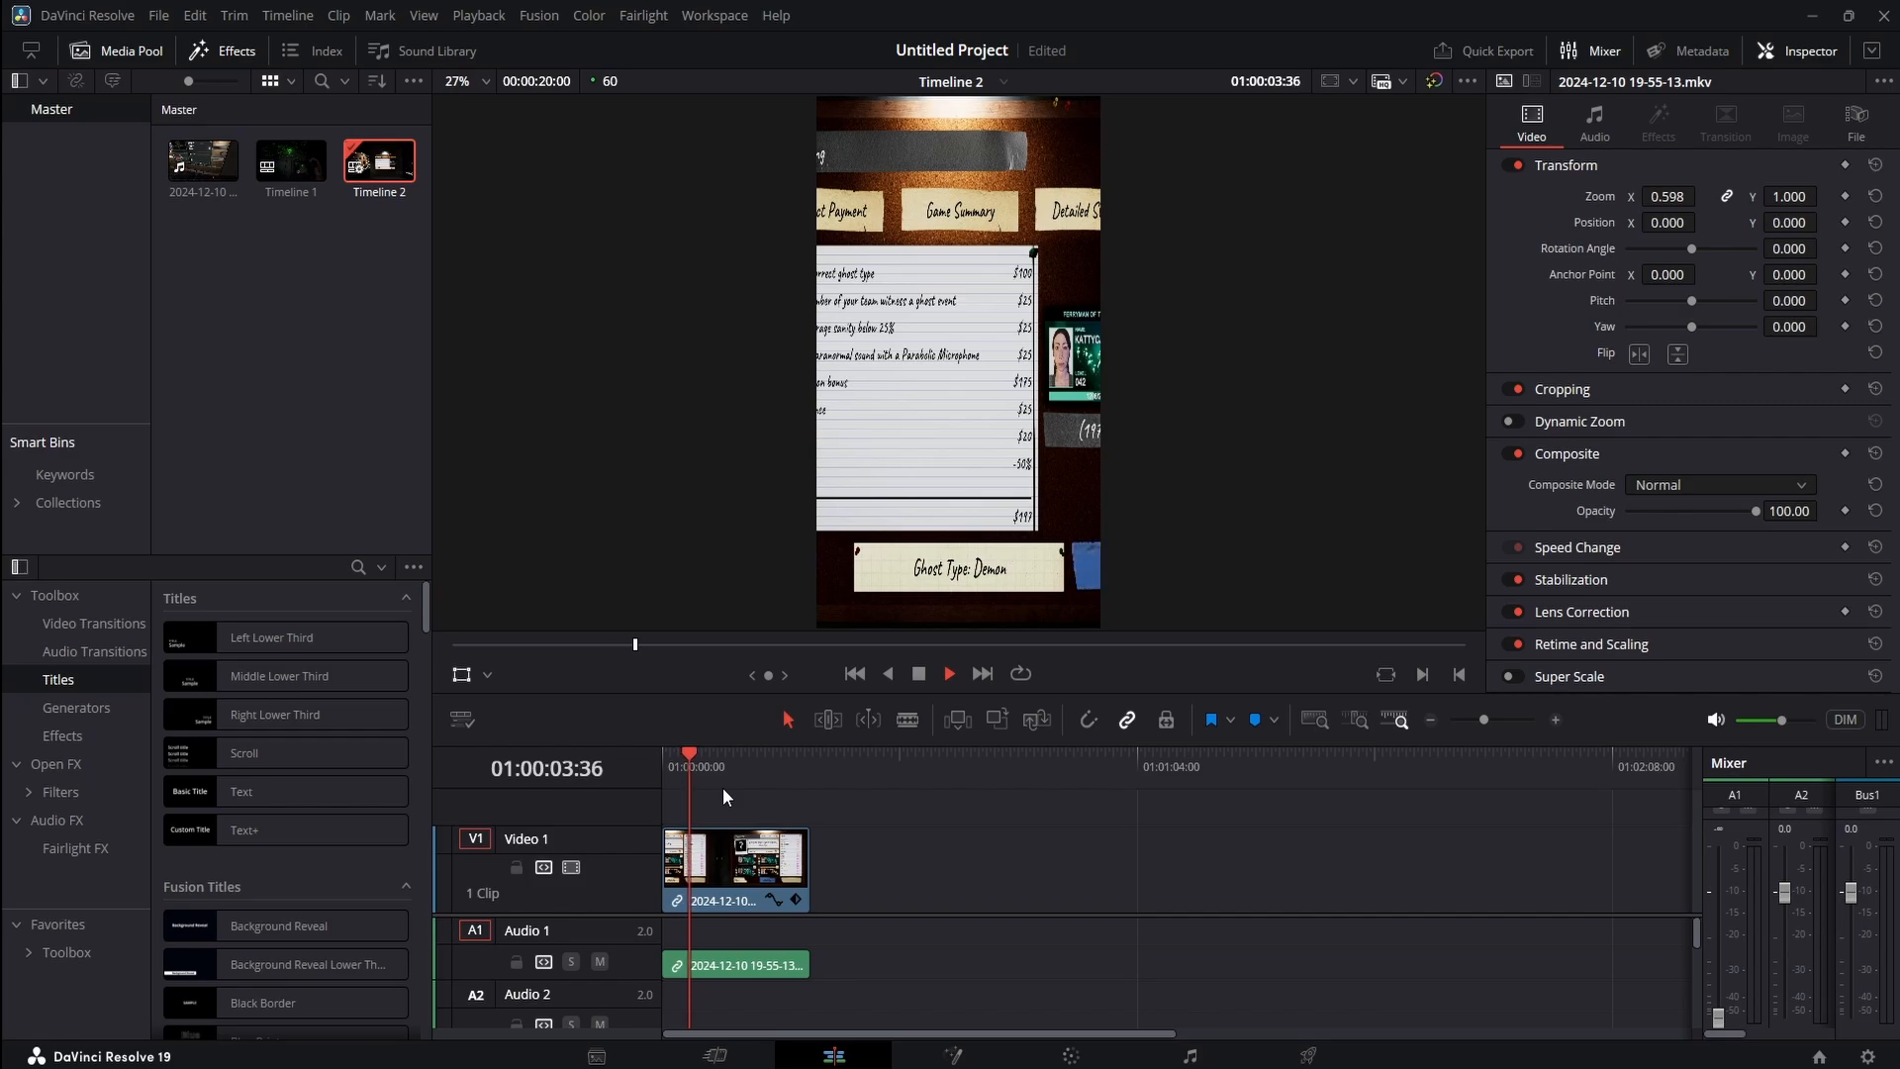
key("space")
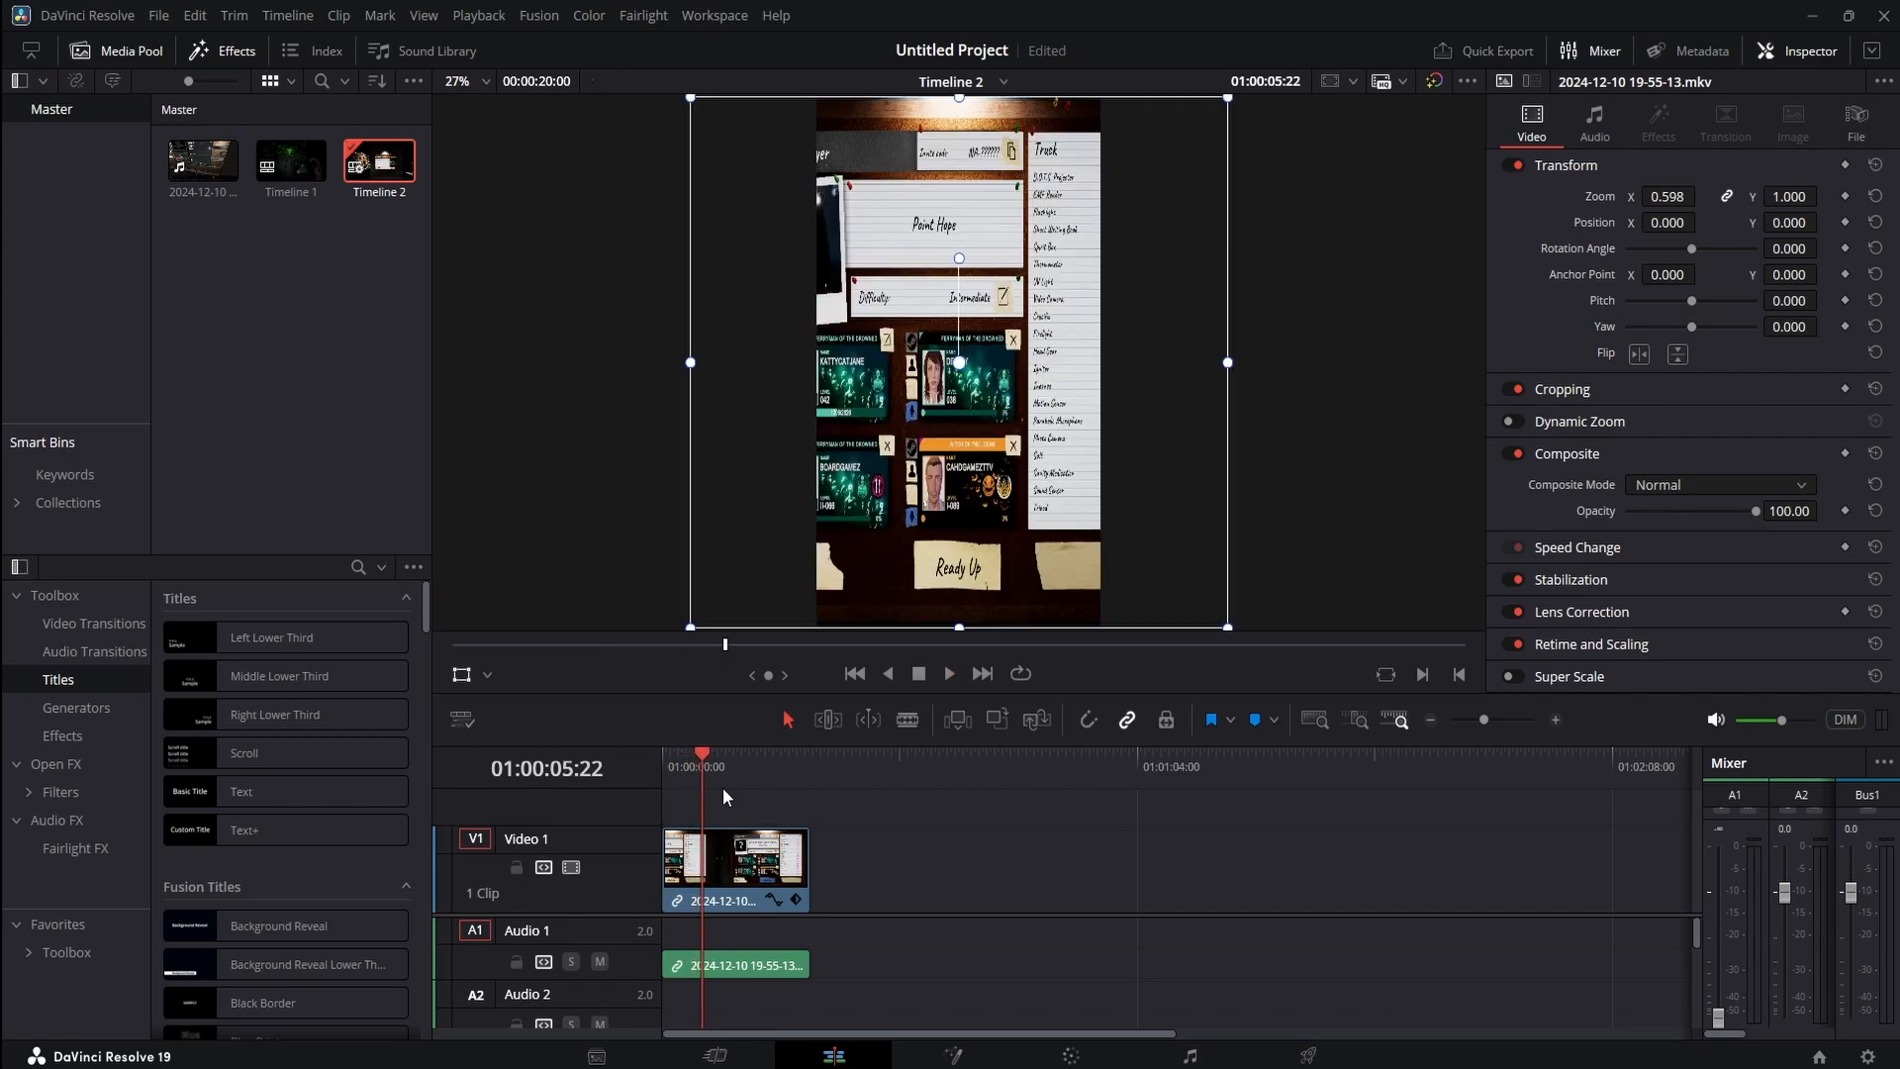
key("ctrl+z")
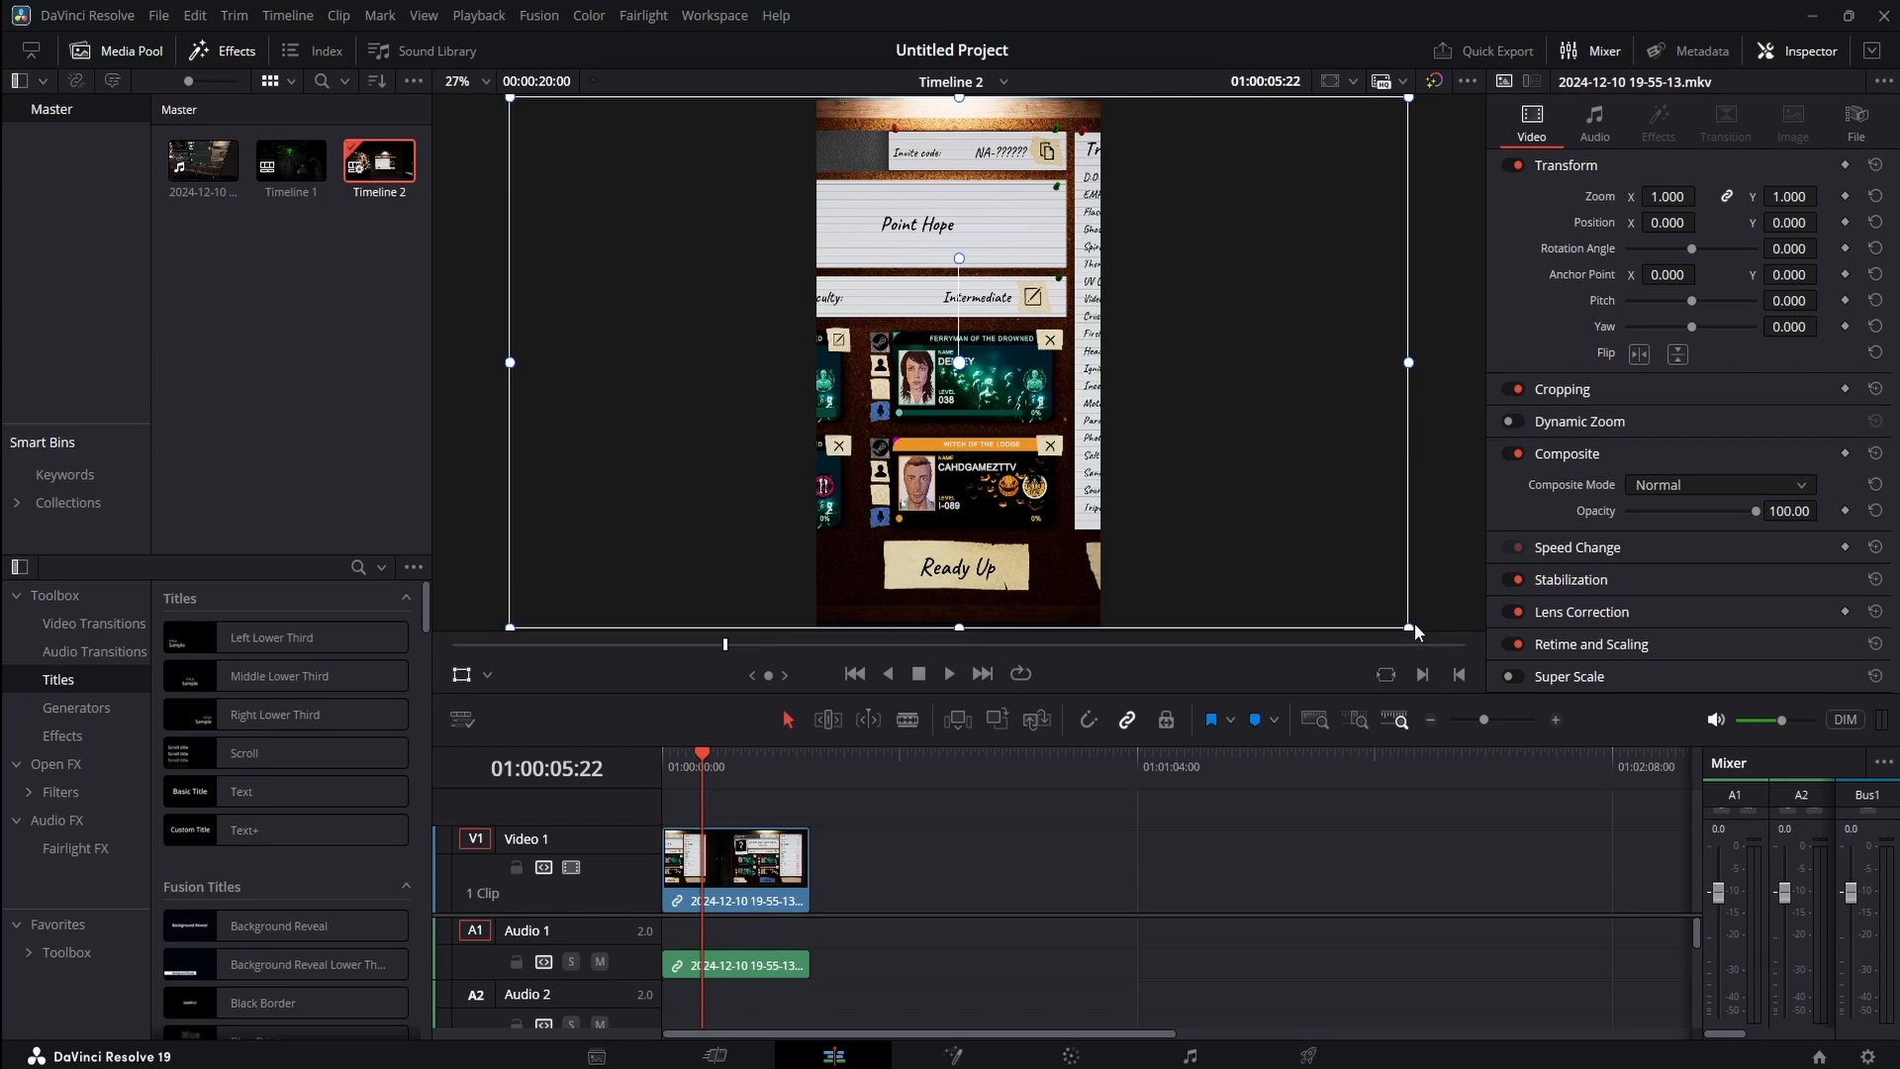
Scale the clip proportionally to about 0.314 zoom to fit the vertical frame's width, and play it from the start with A1 turned down
left_click_drag(1409, 627, 1102, 483)
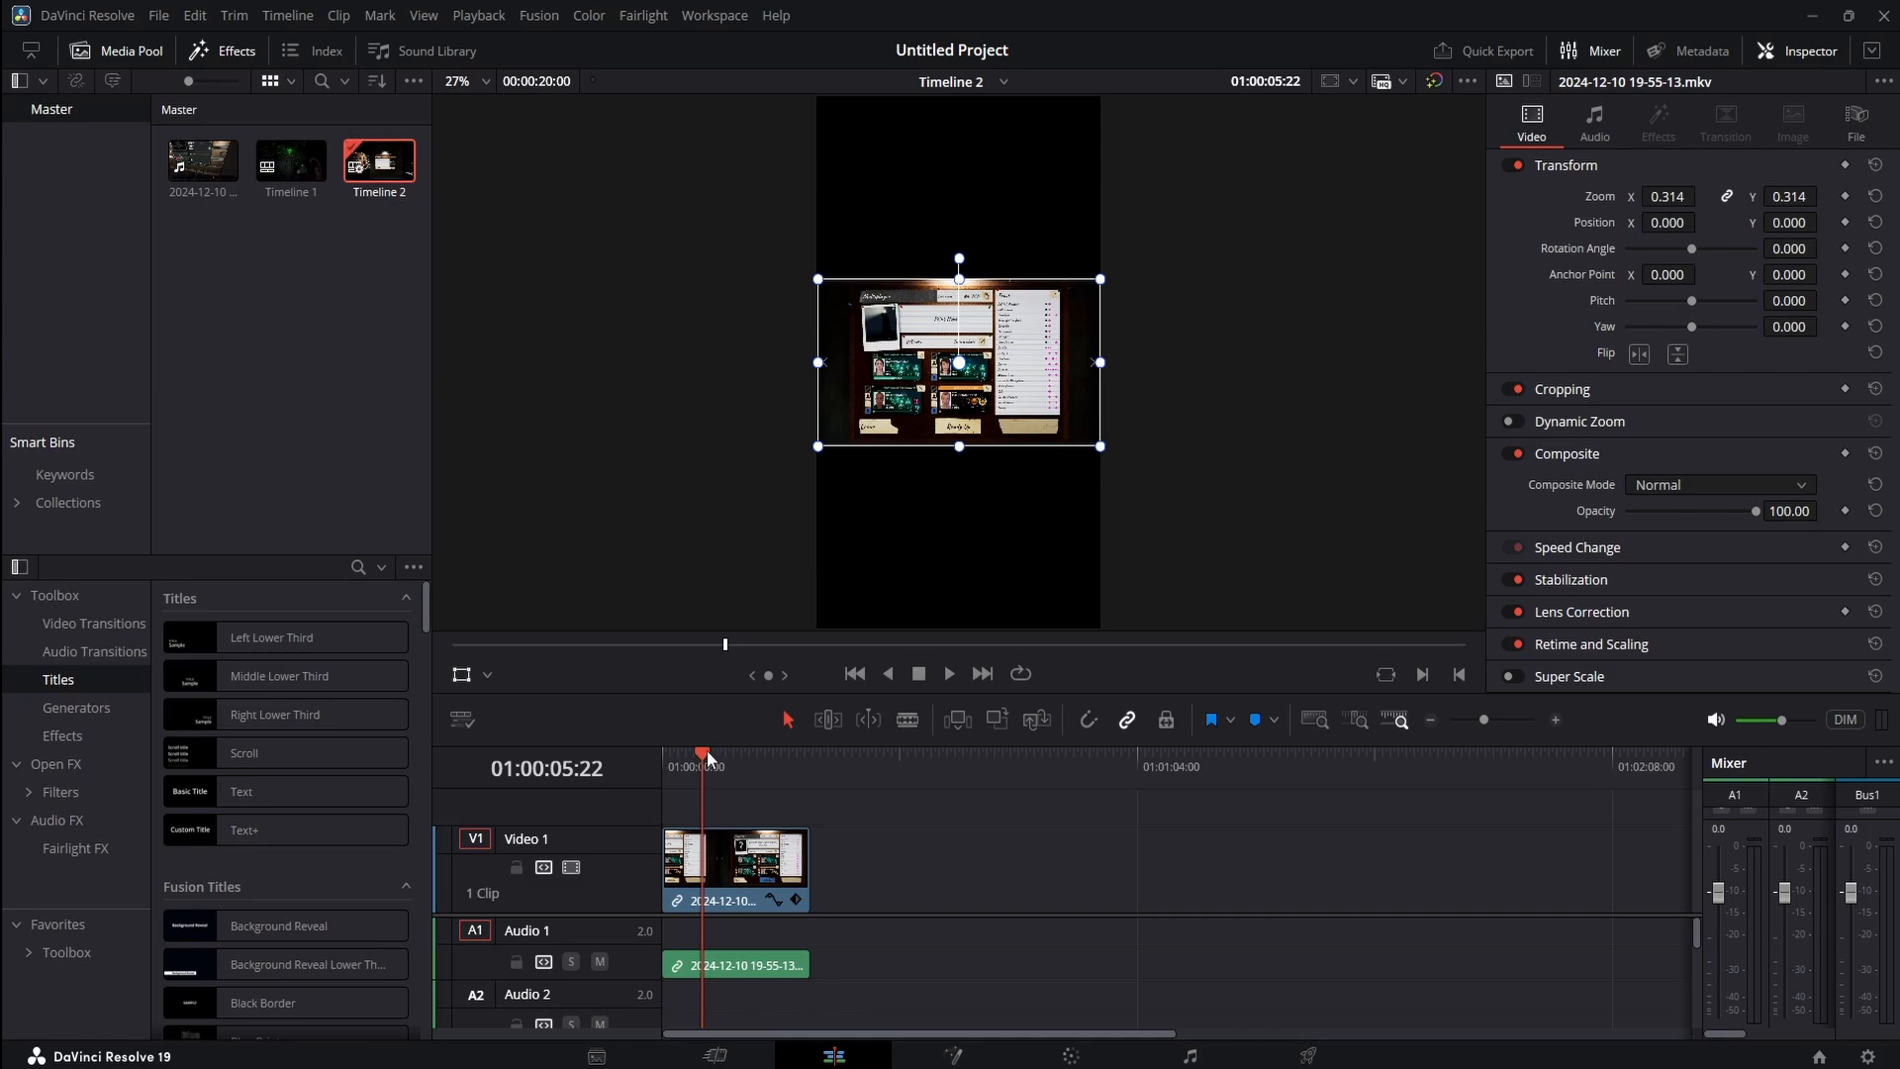
left_click_drag(707, 757, 665, 757)
left_click_drag(1718, 891, 1718, 1018)
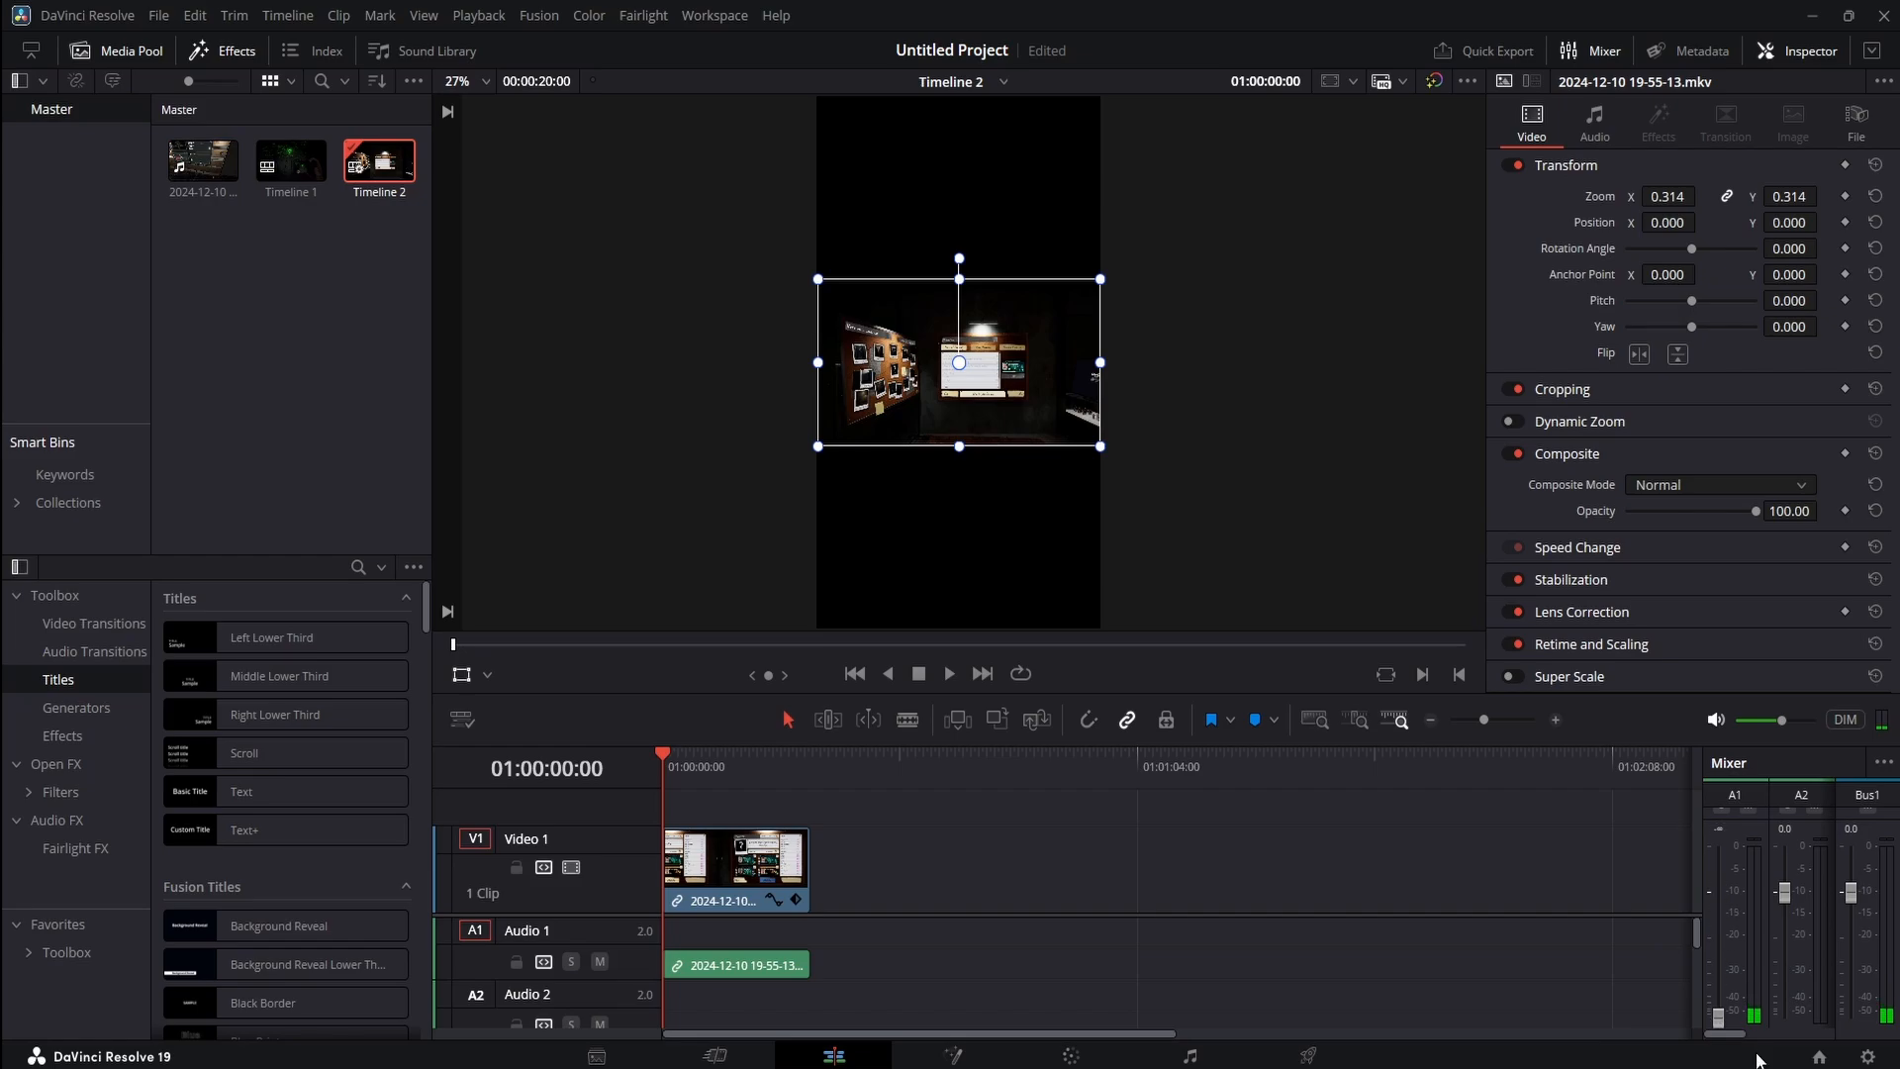
key("space")
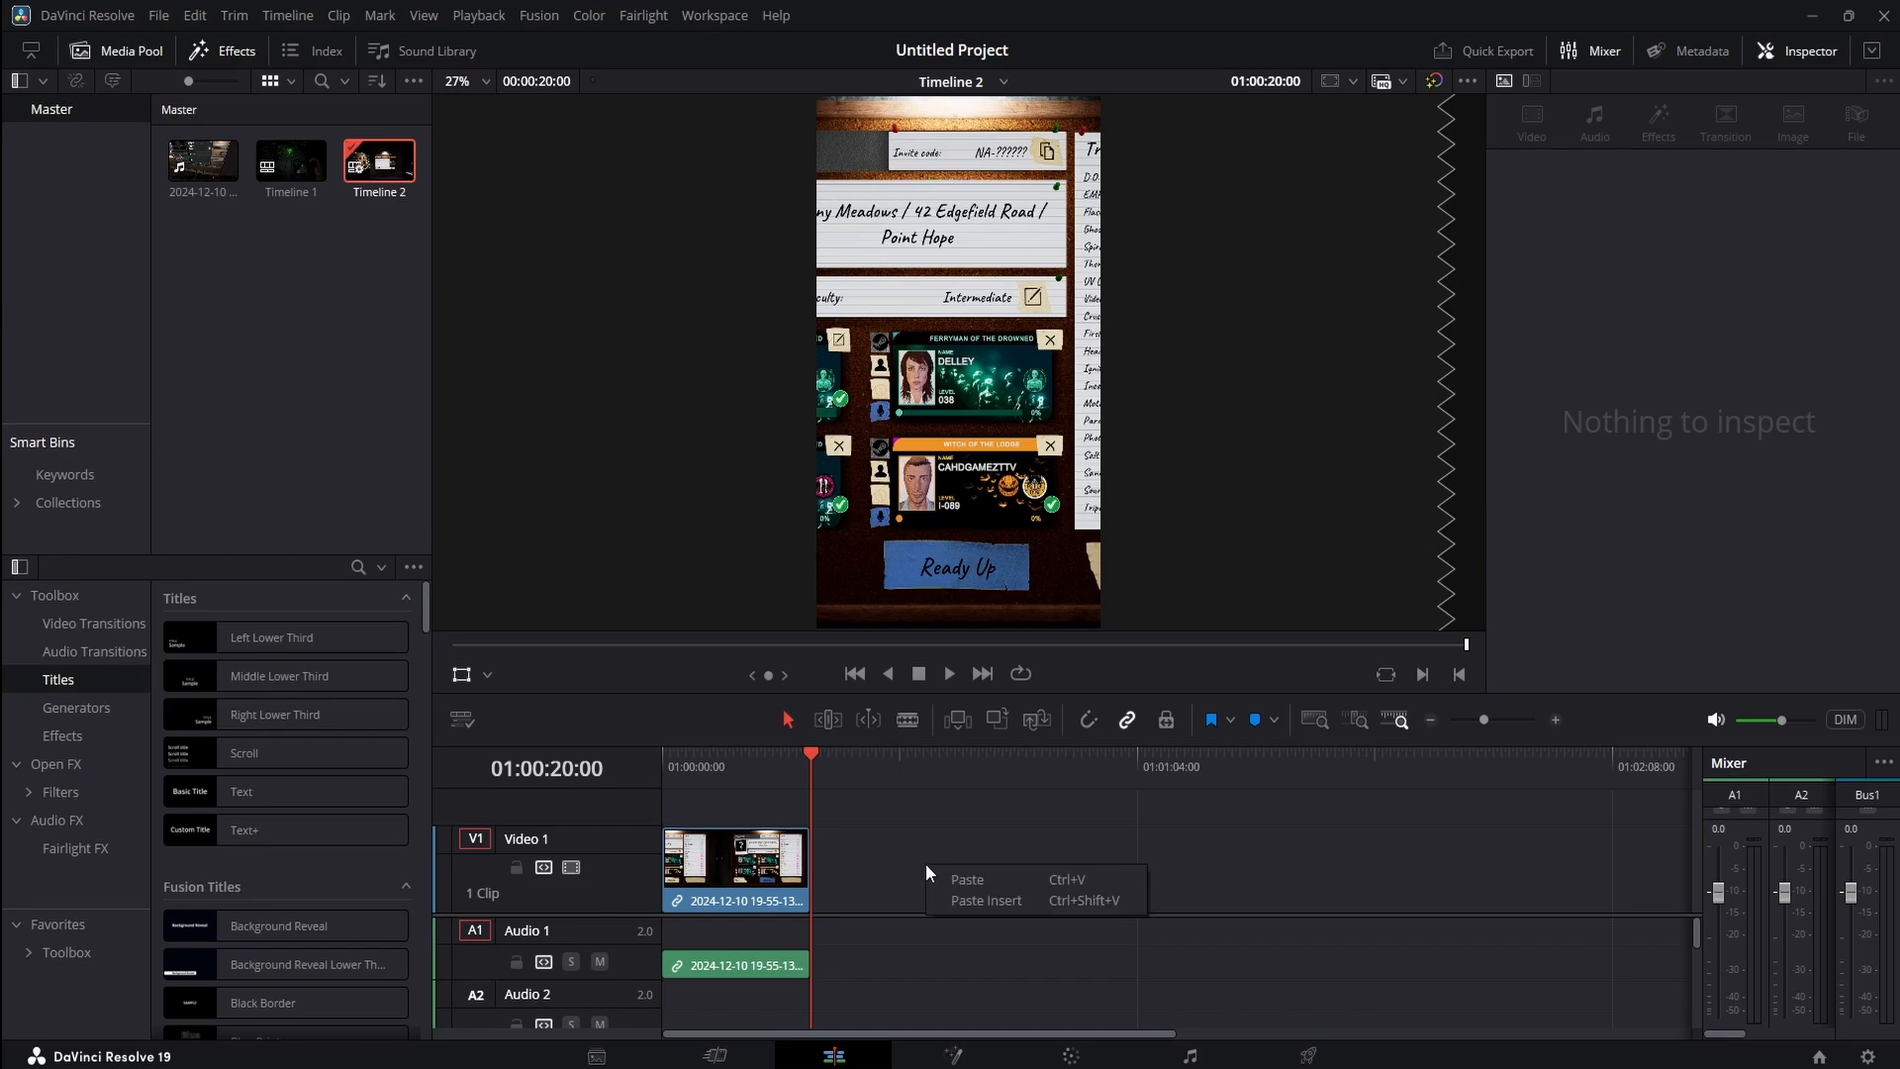
Paste a copy of the video clip after the original and move it onto Video 2 directly above the first clip
left_click_drag(810, 762, 911, 762)
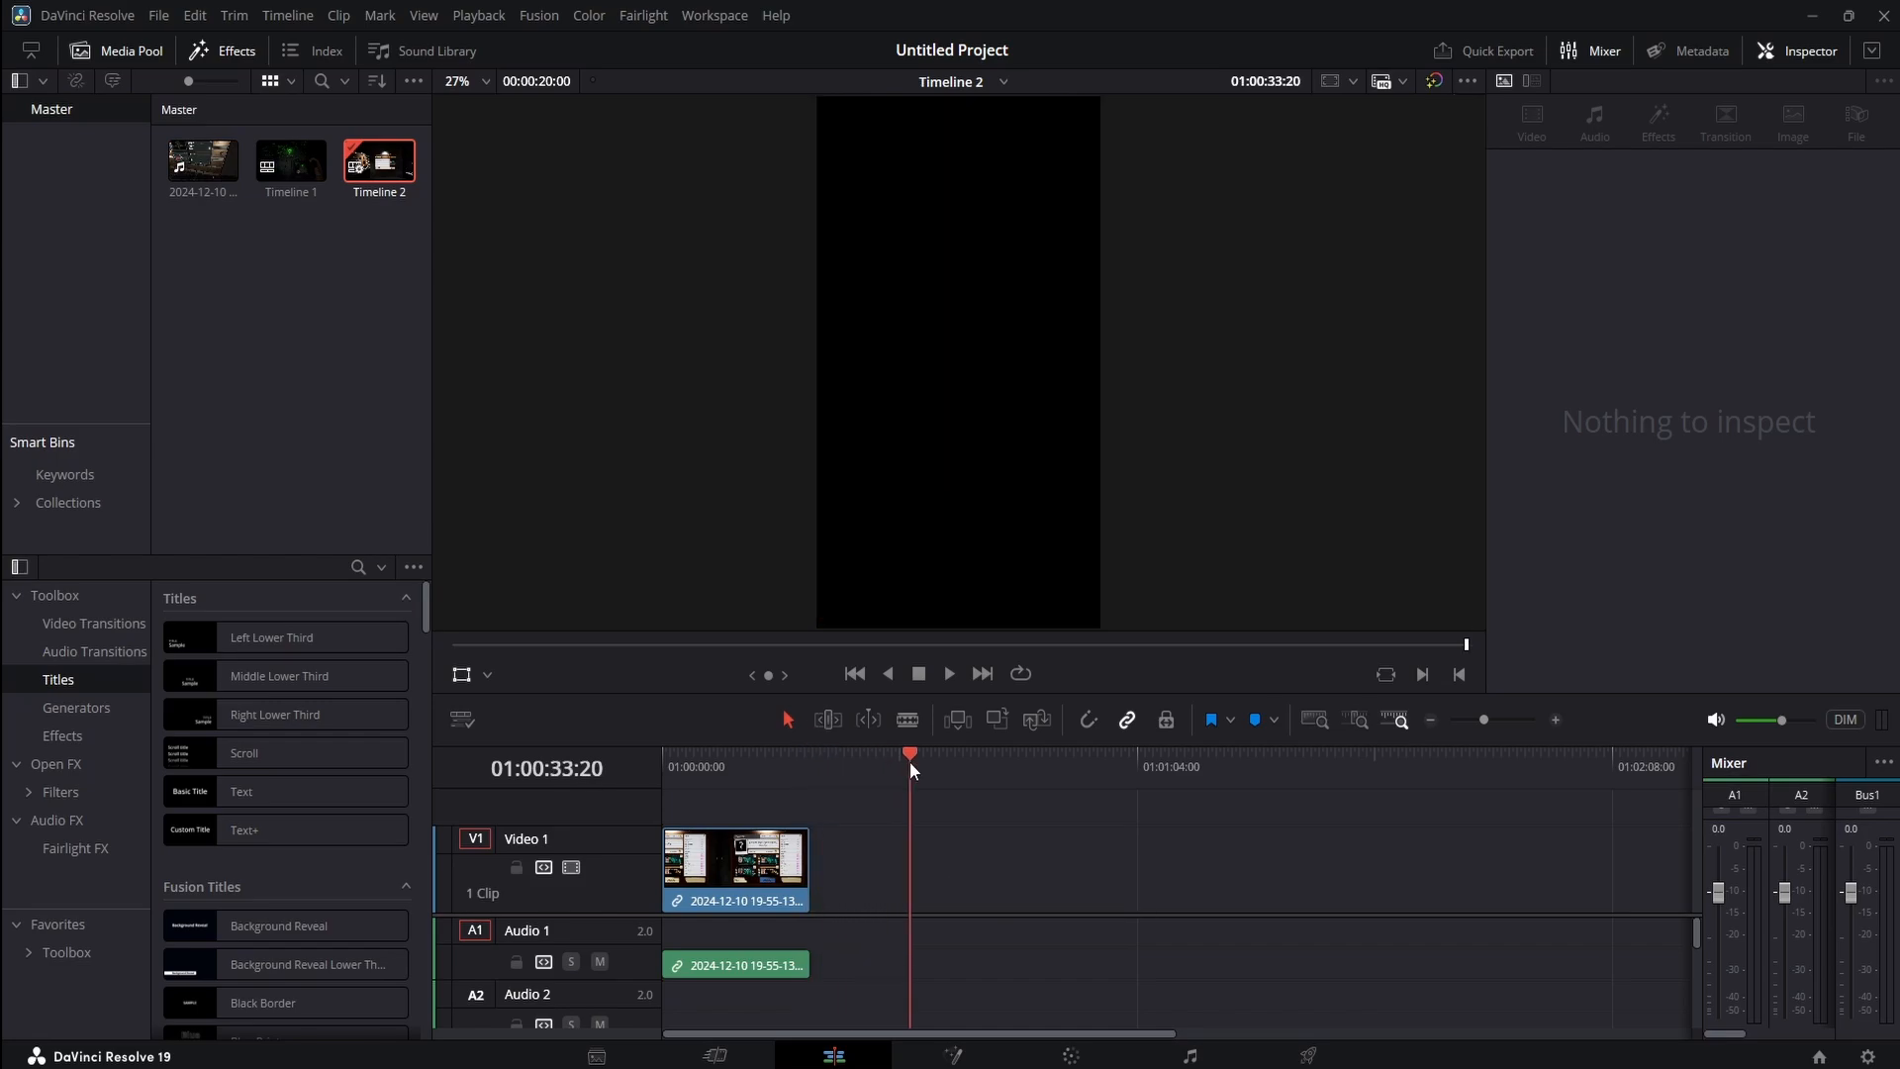
right_click(926, 894)
left_click(966, 905)
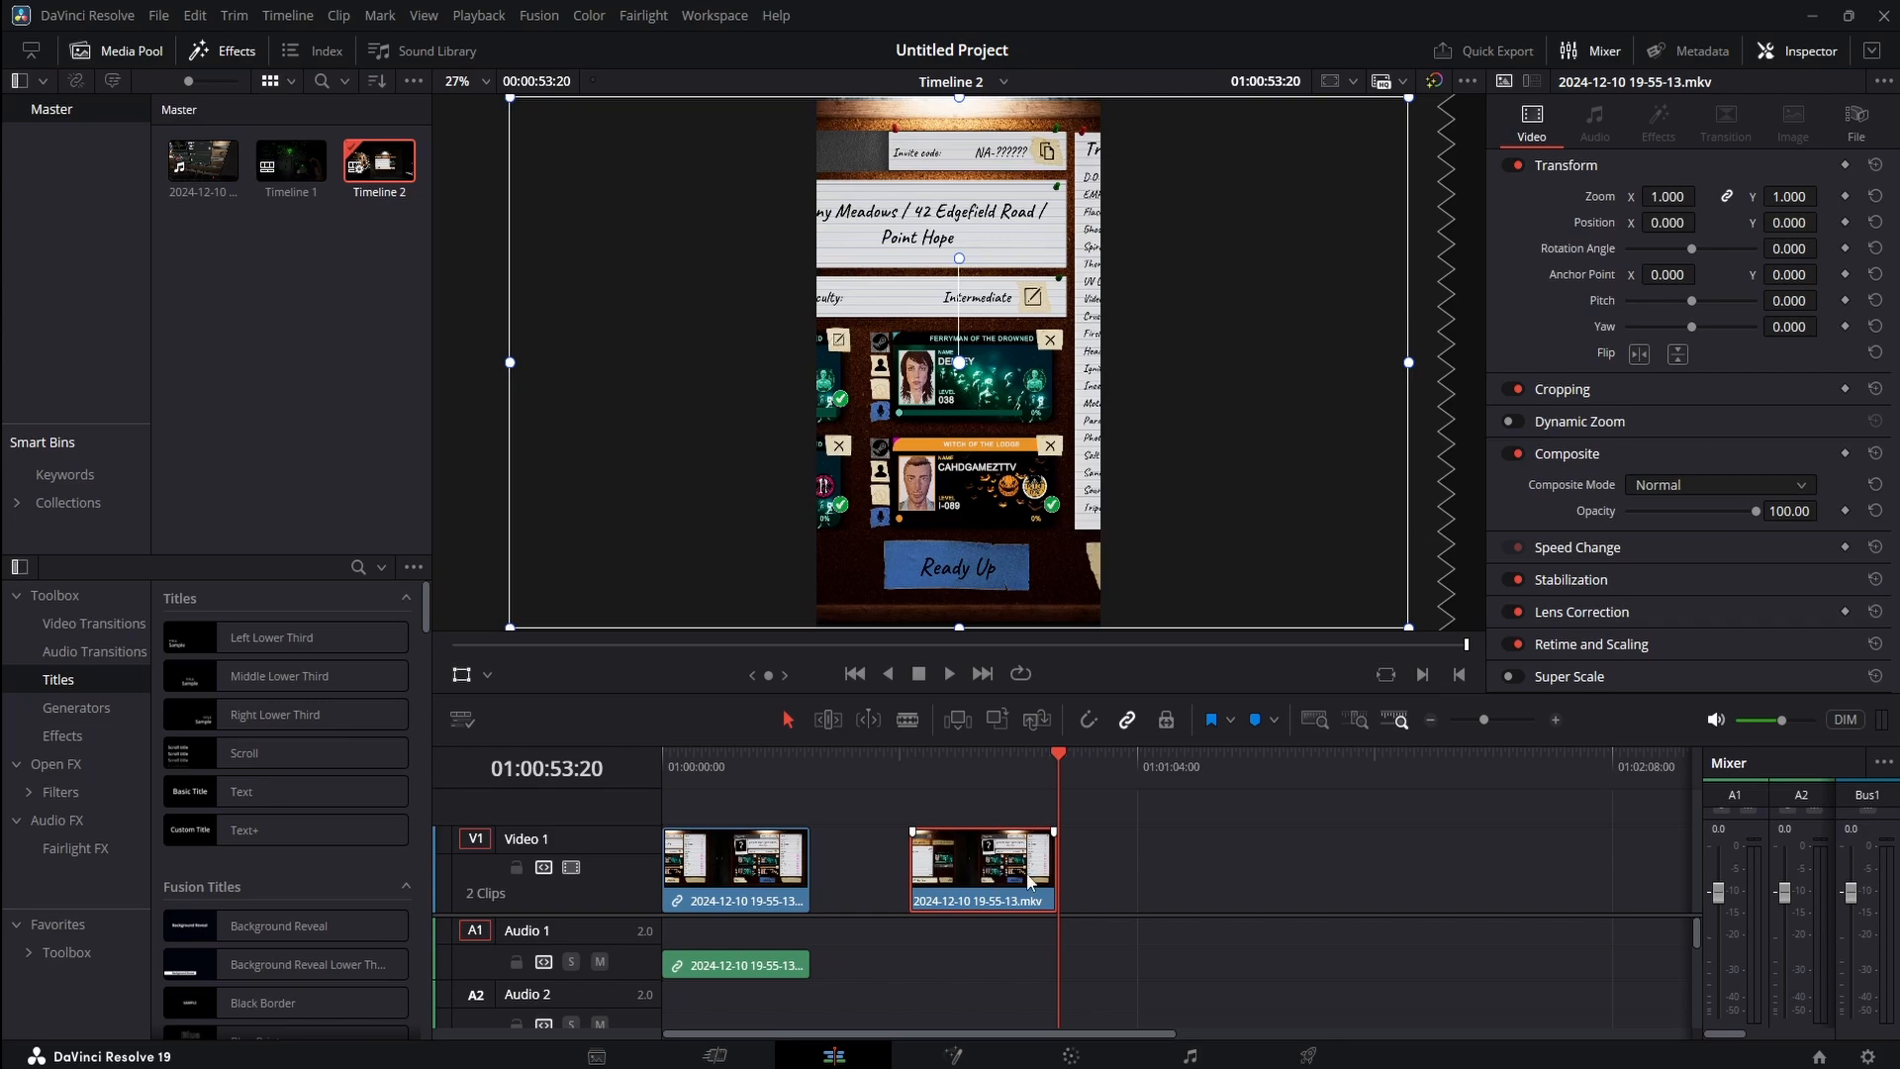
left_click_drag(1026, 905, 750, 806)
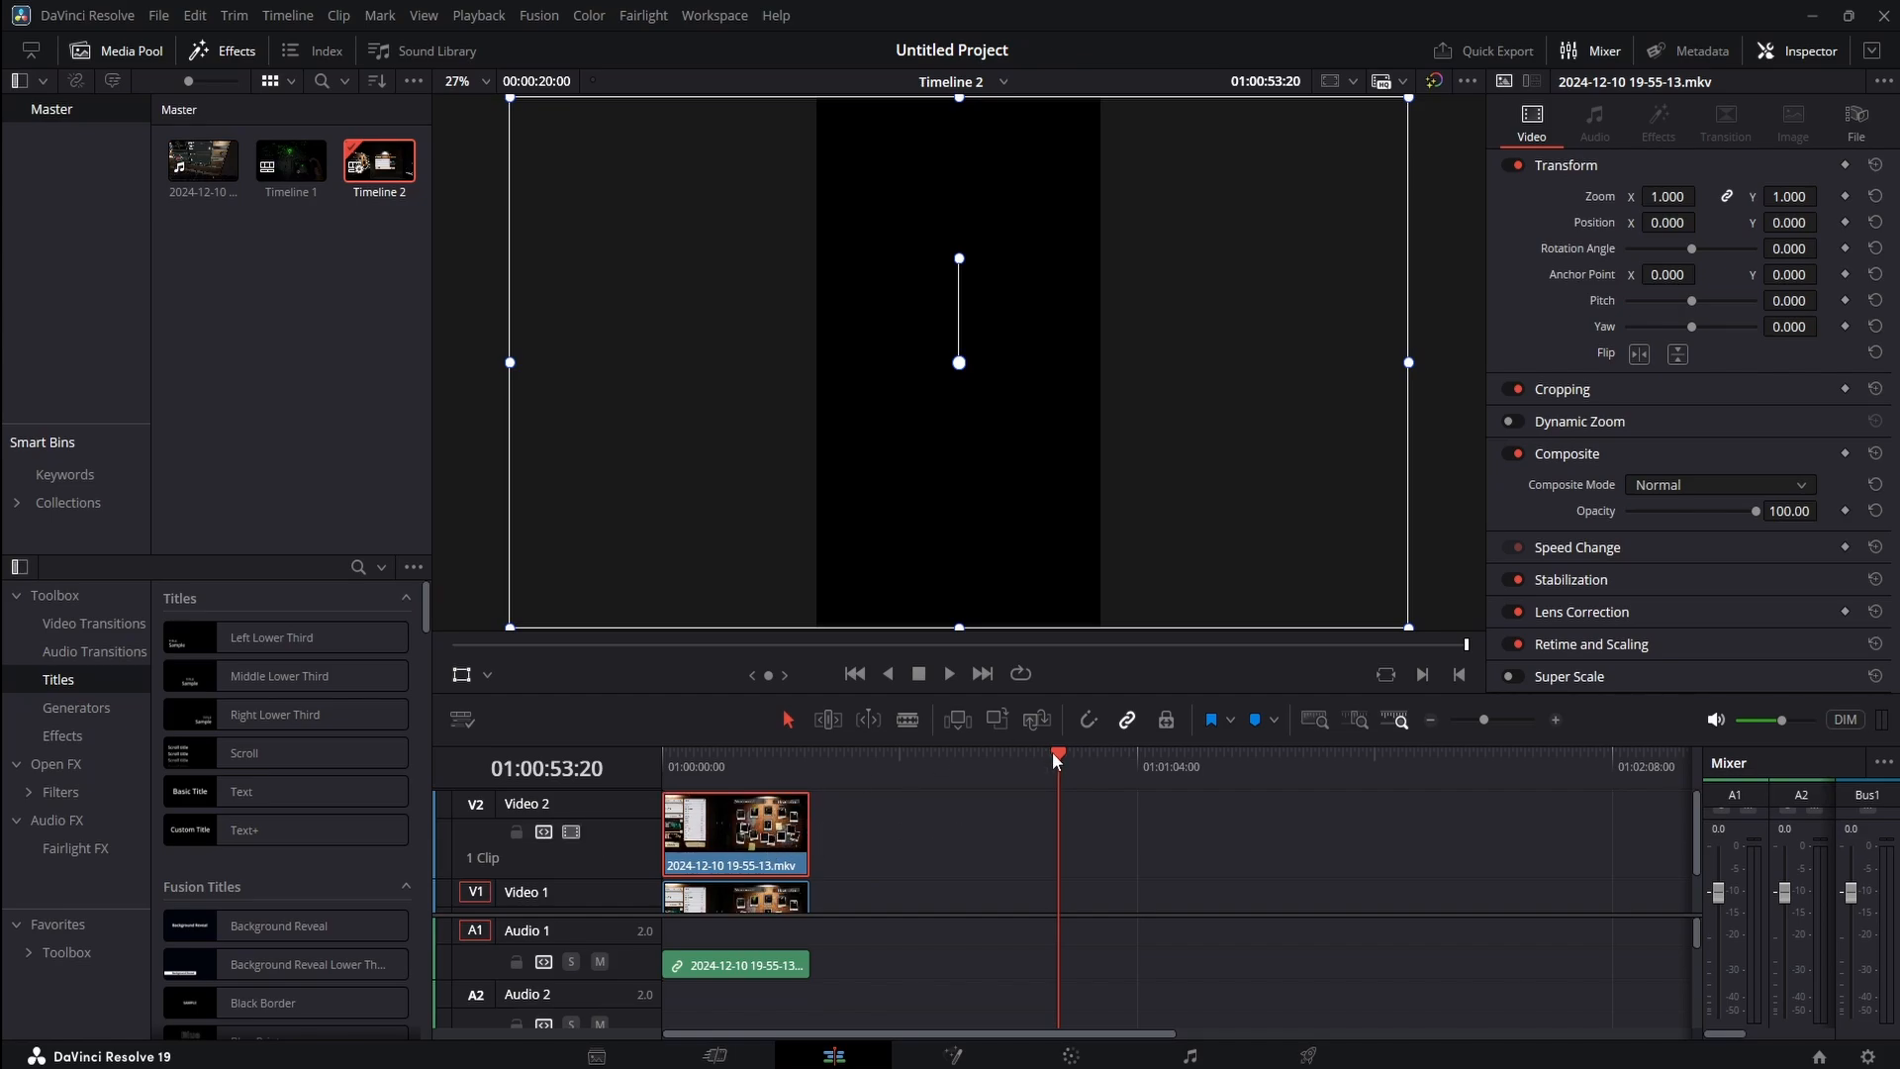
Scale the Video 2 clip proportionally to about 0.321 zoom so it spans the frame's width, and preview the layered clips
left_click_drag(1055, 758, 732, 770)
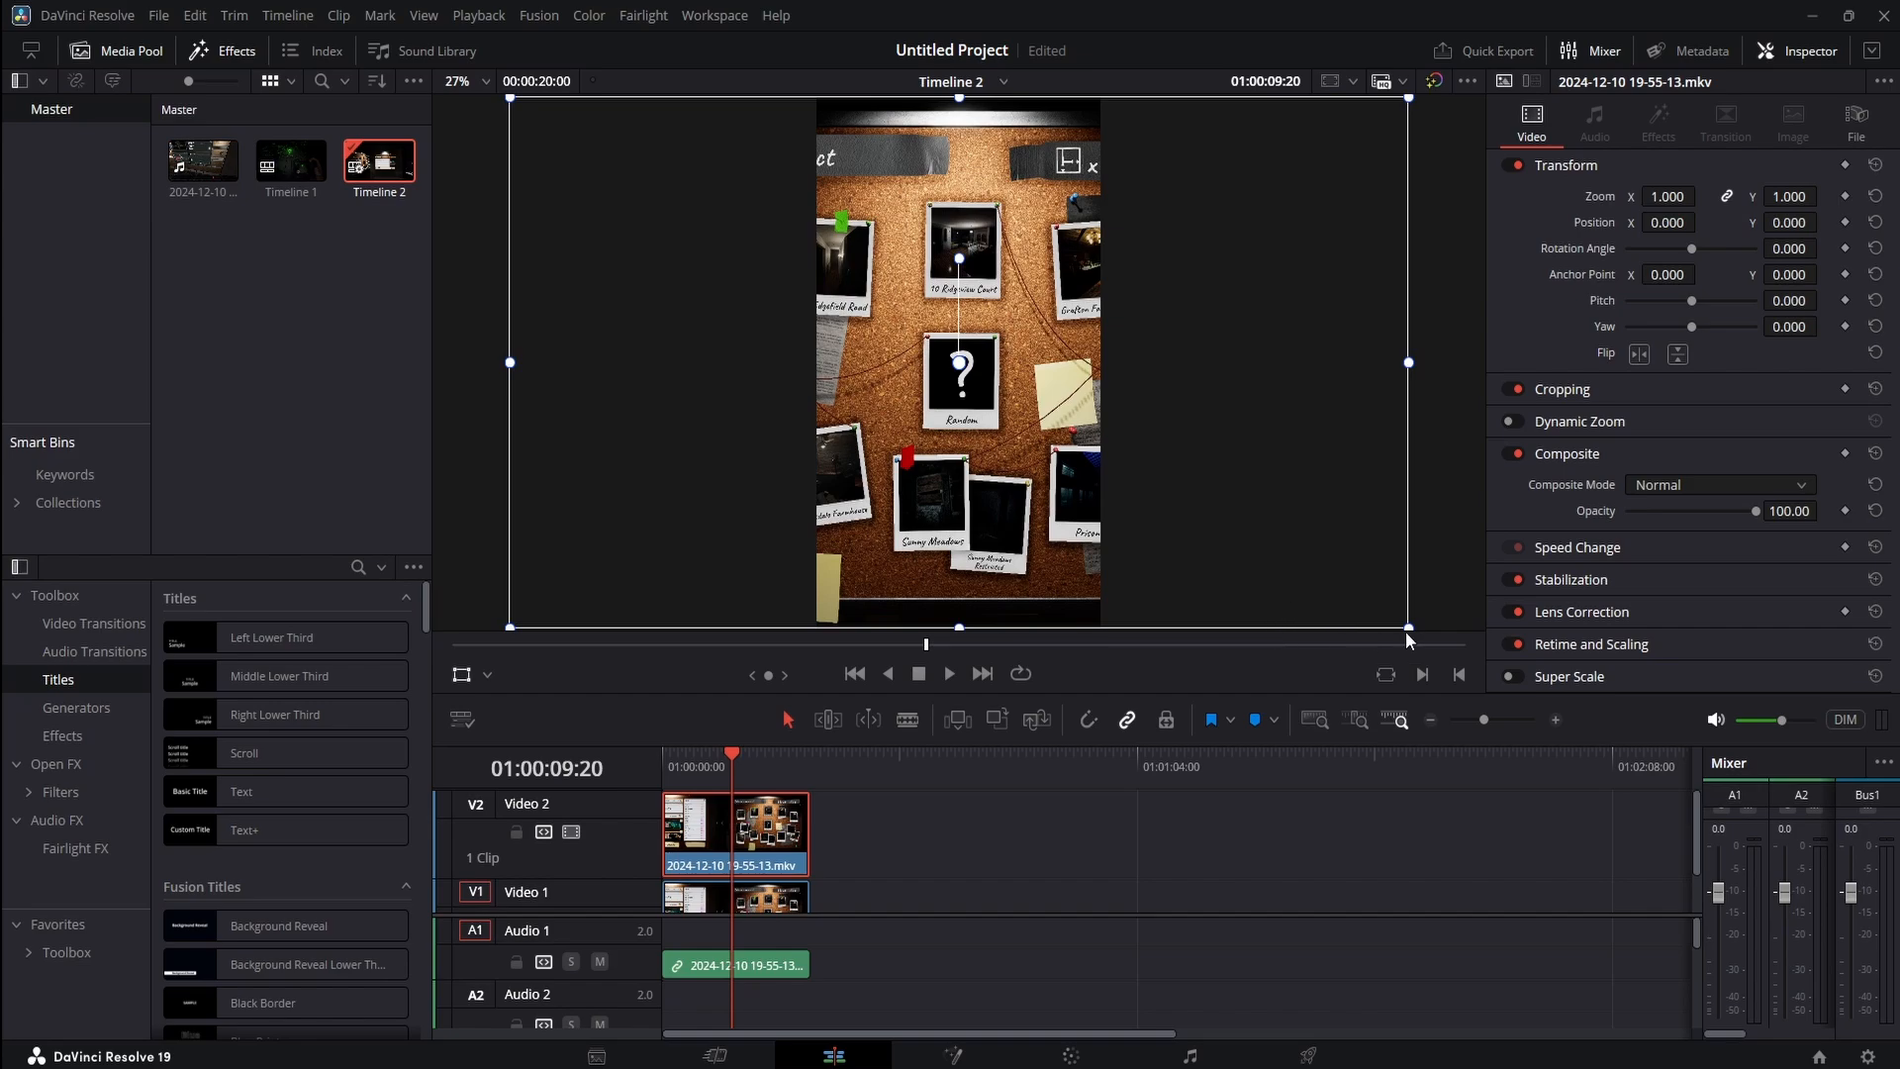
left_click_drag(1407, 633, 1104, 511)
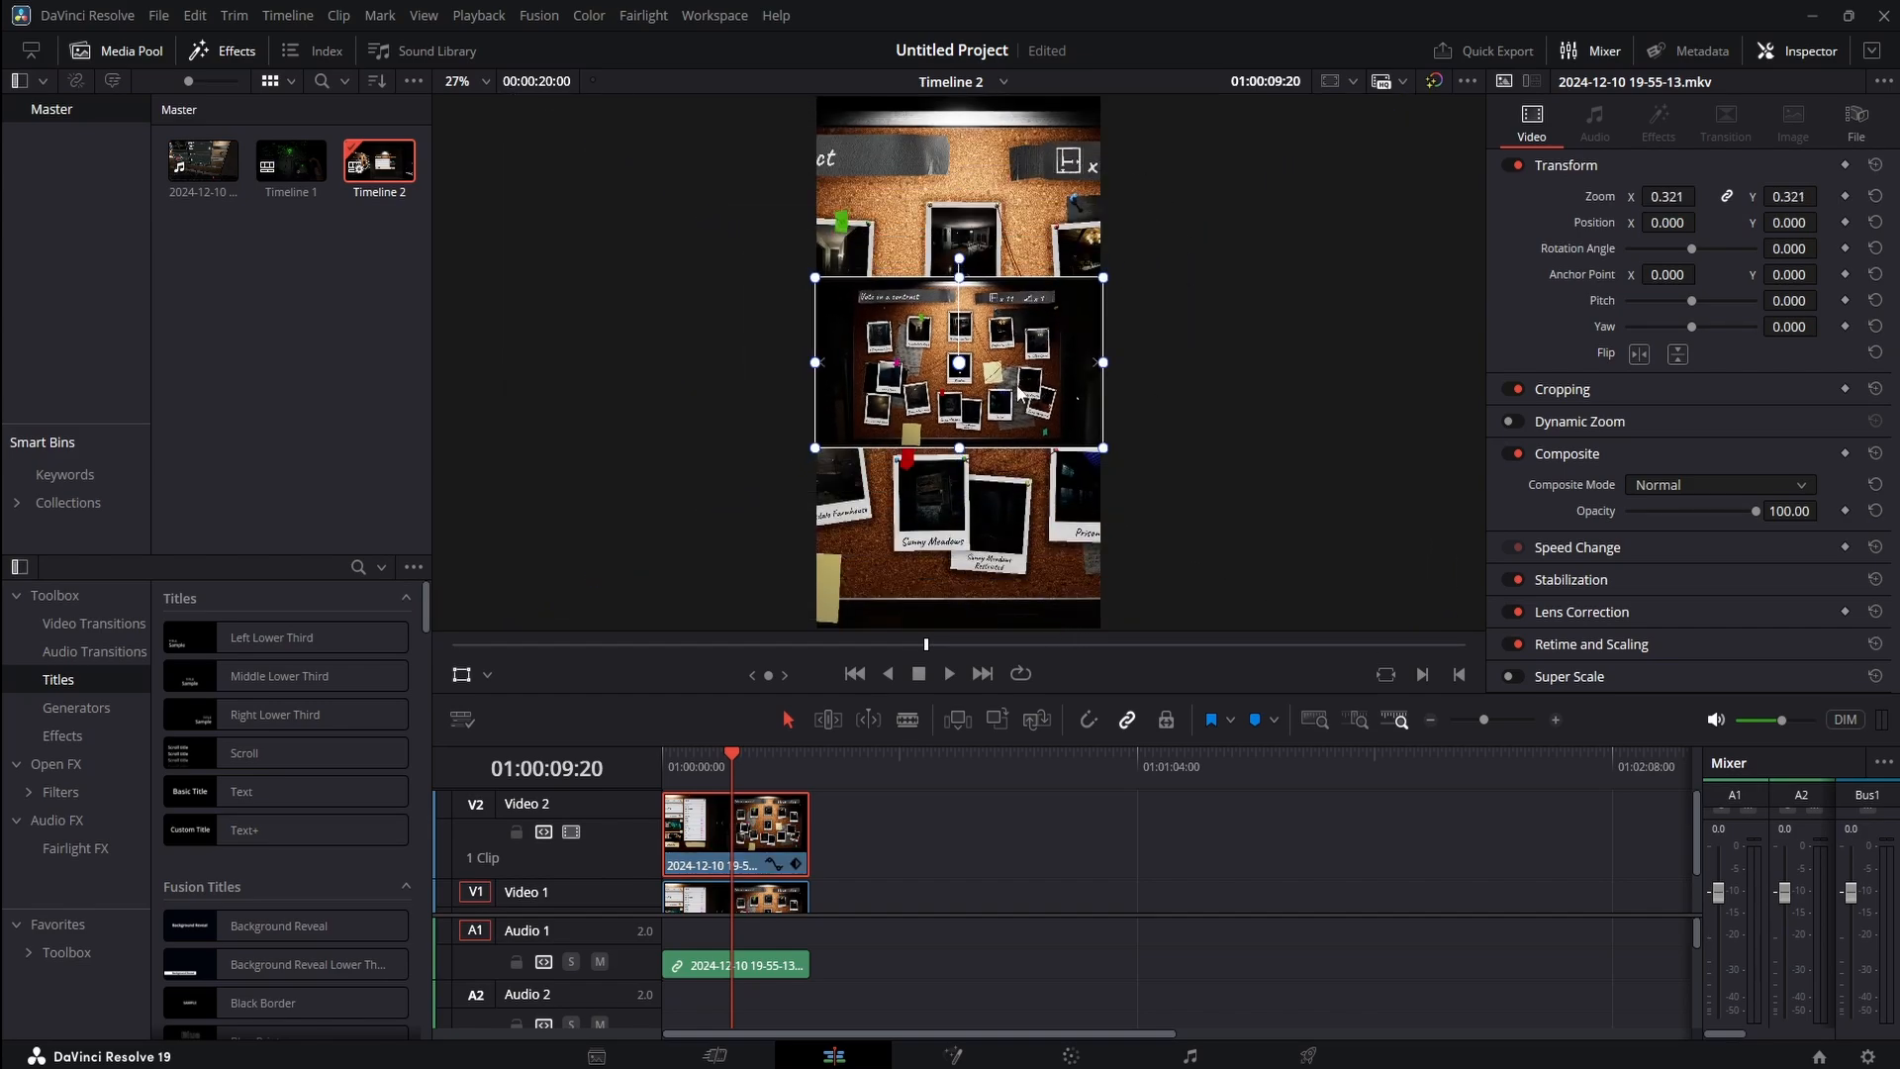
key("Home")
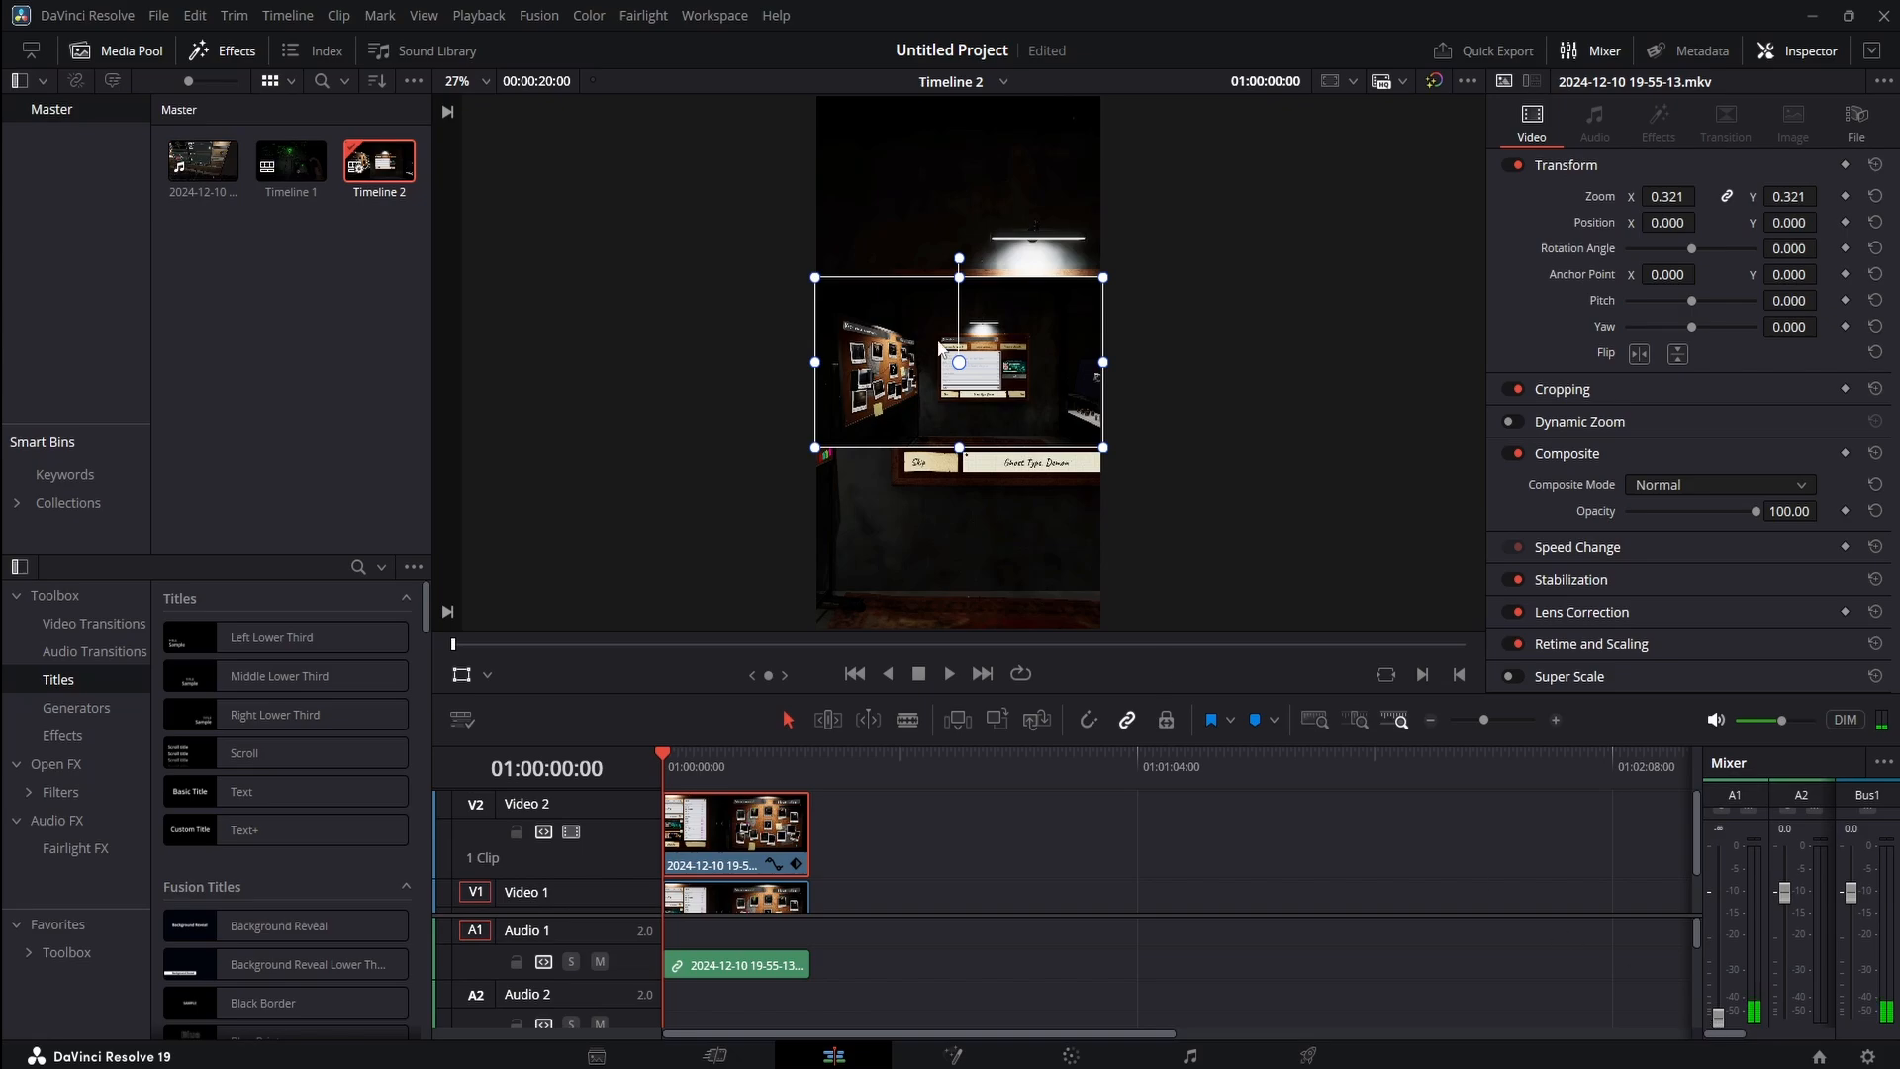
key("space")
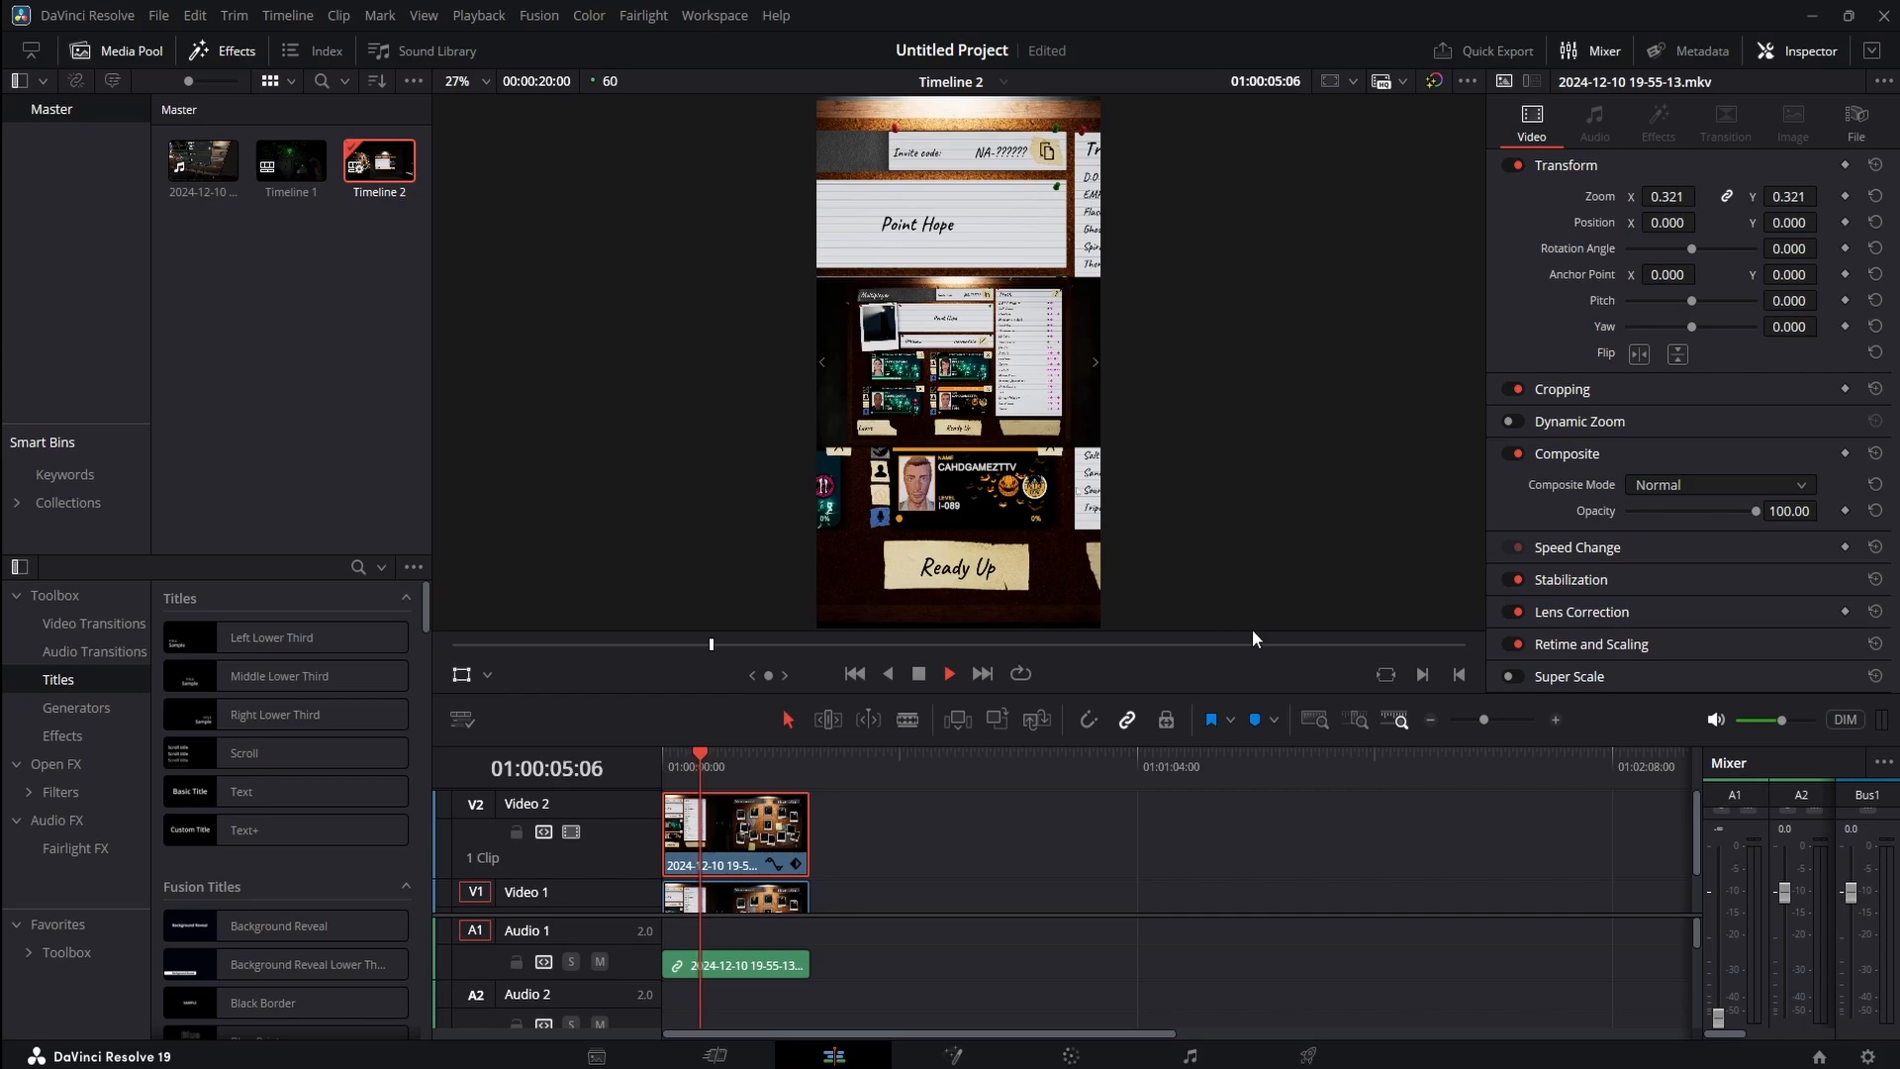
key("space")
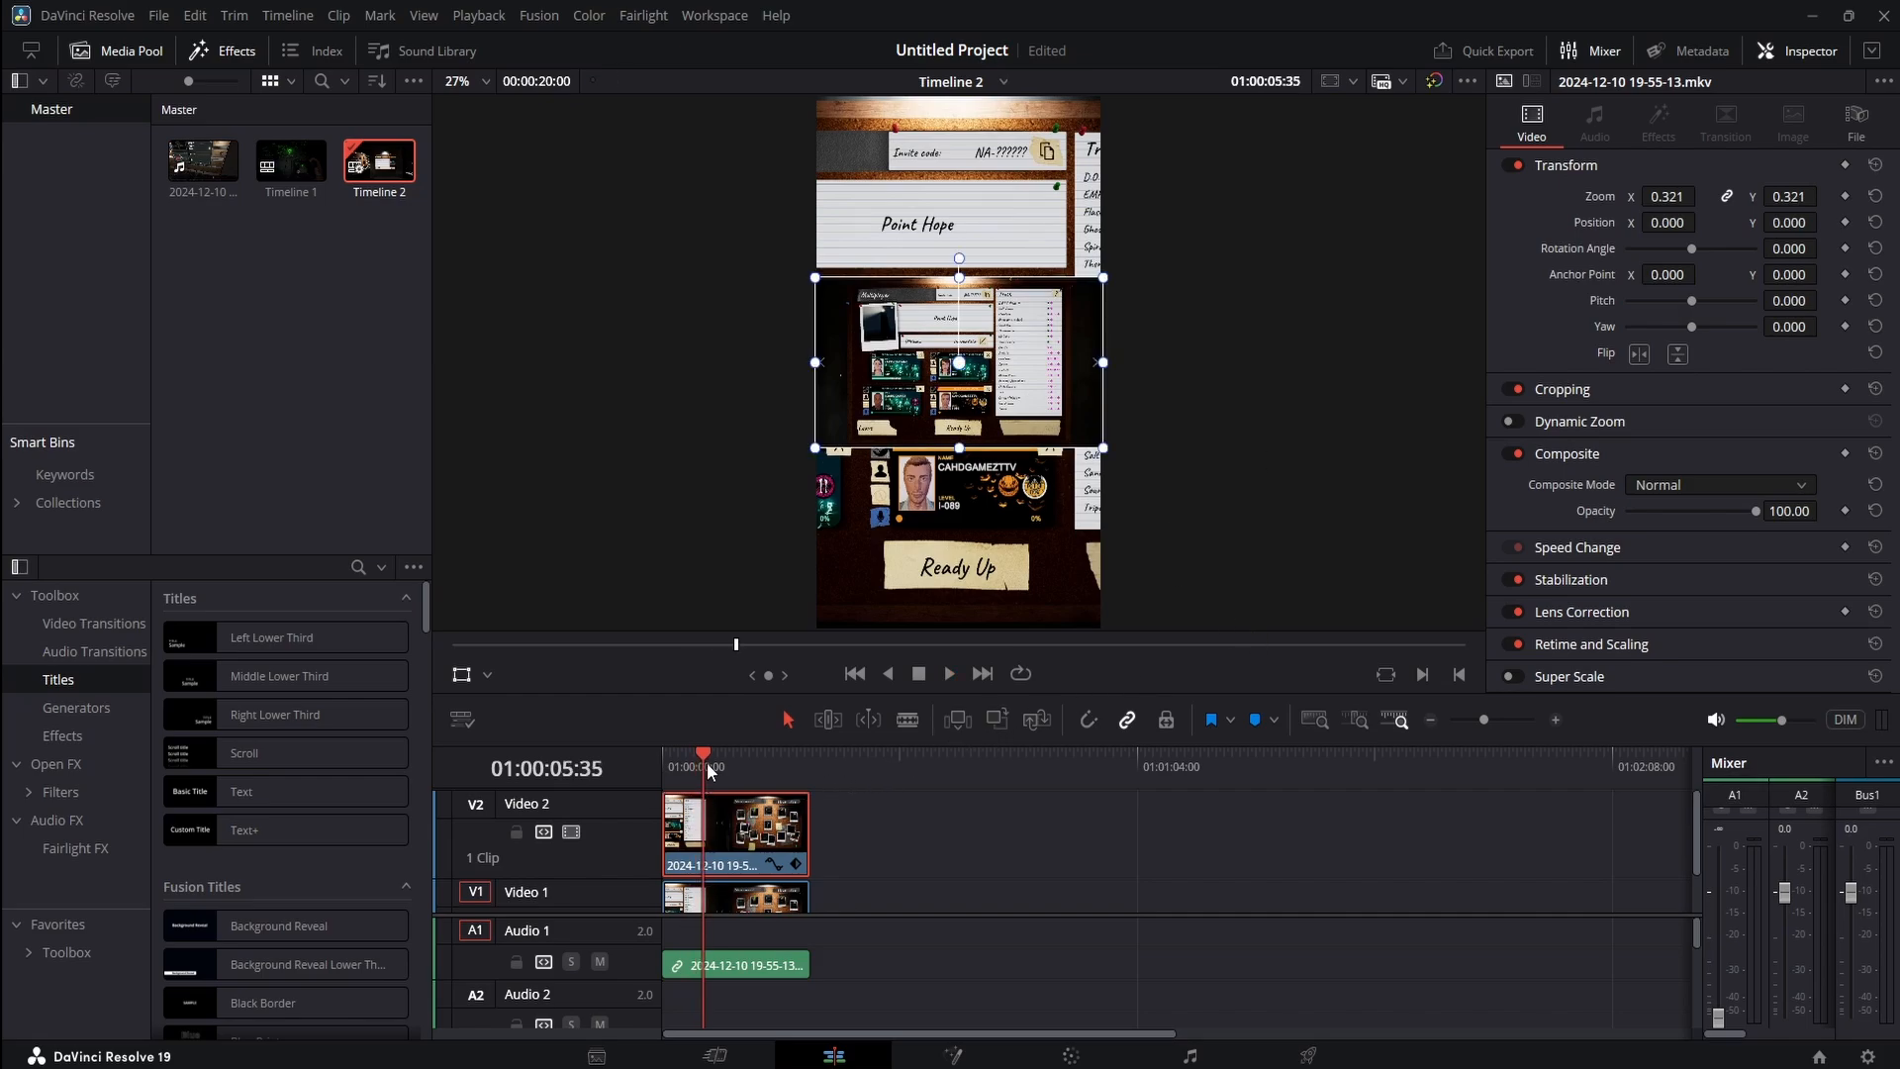
left_click_drag(707, 762, 663, 756)
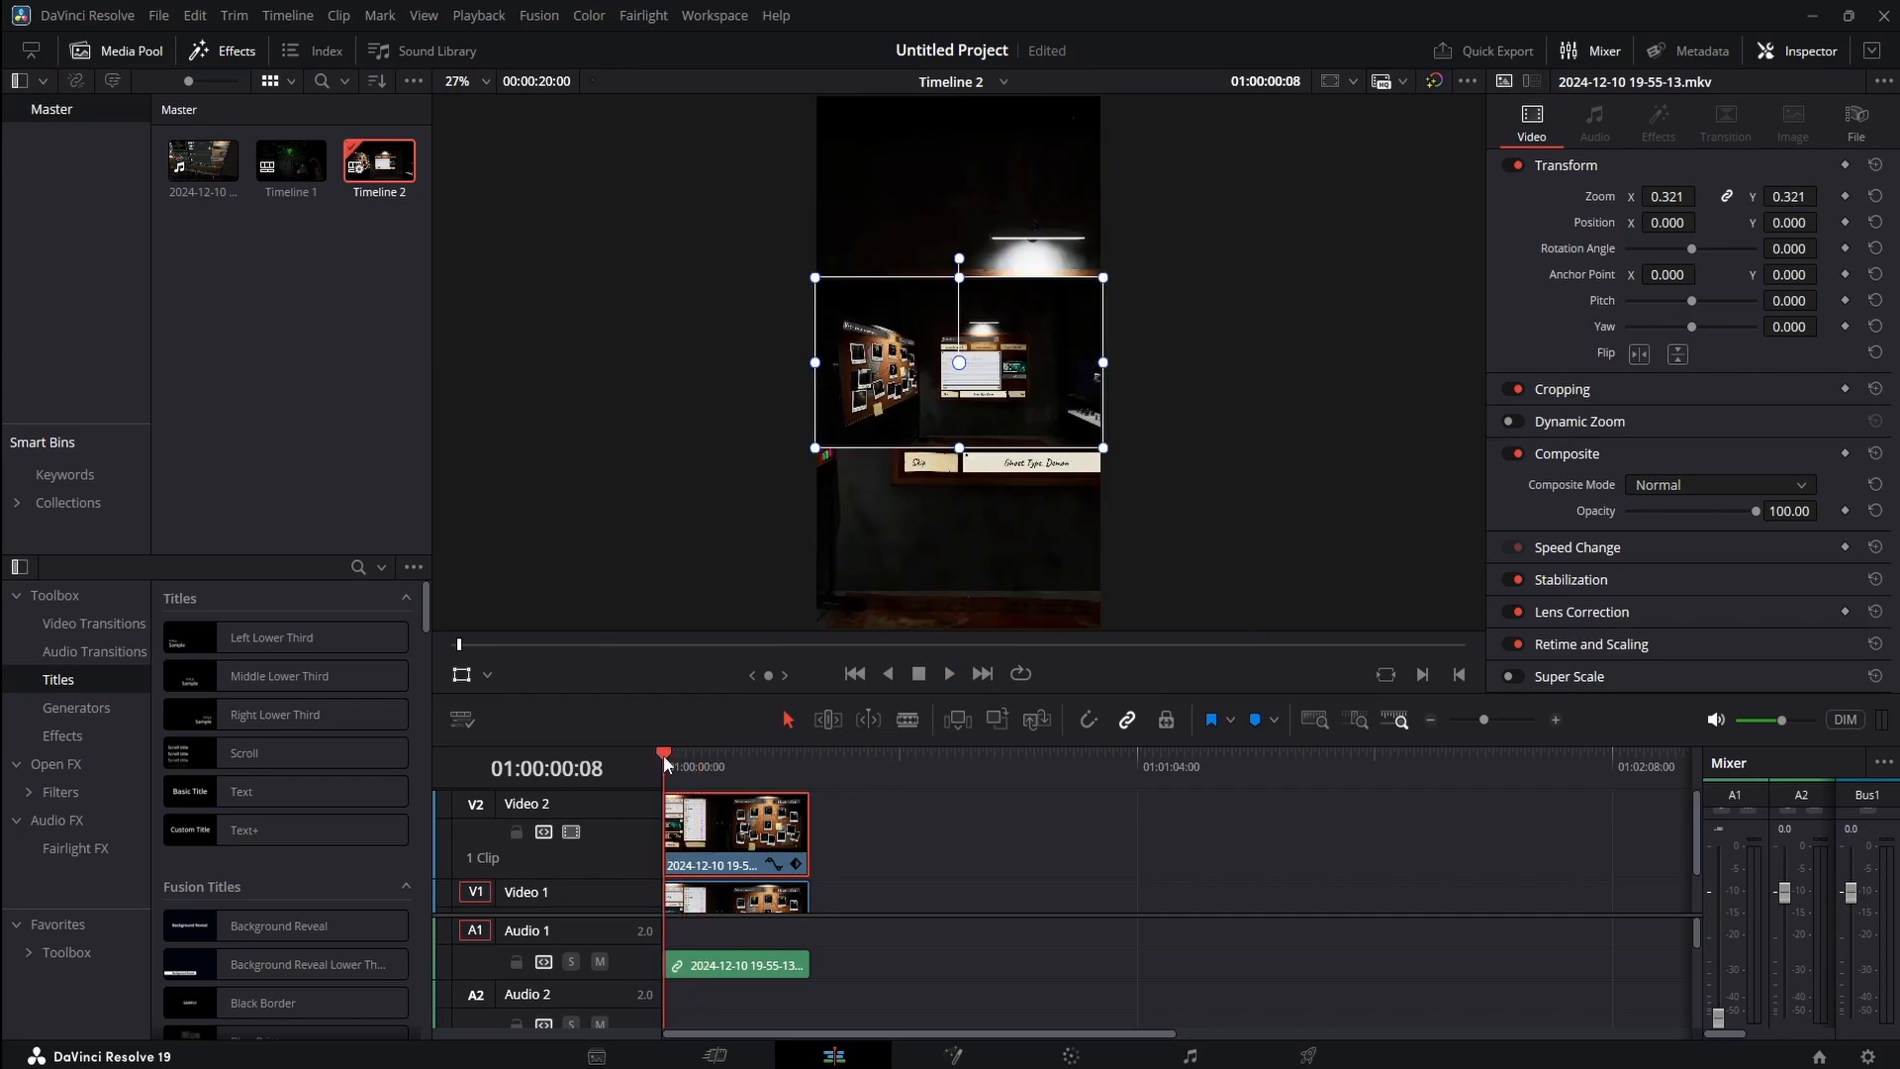
Apply Box Blur to the Video 1 background clip's node on the Color page and play the result on the Edit page
left_click(1077, 1055)
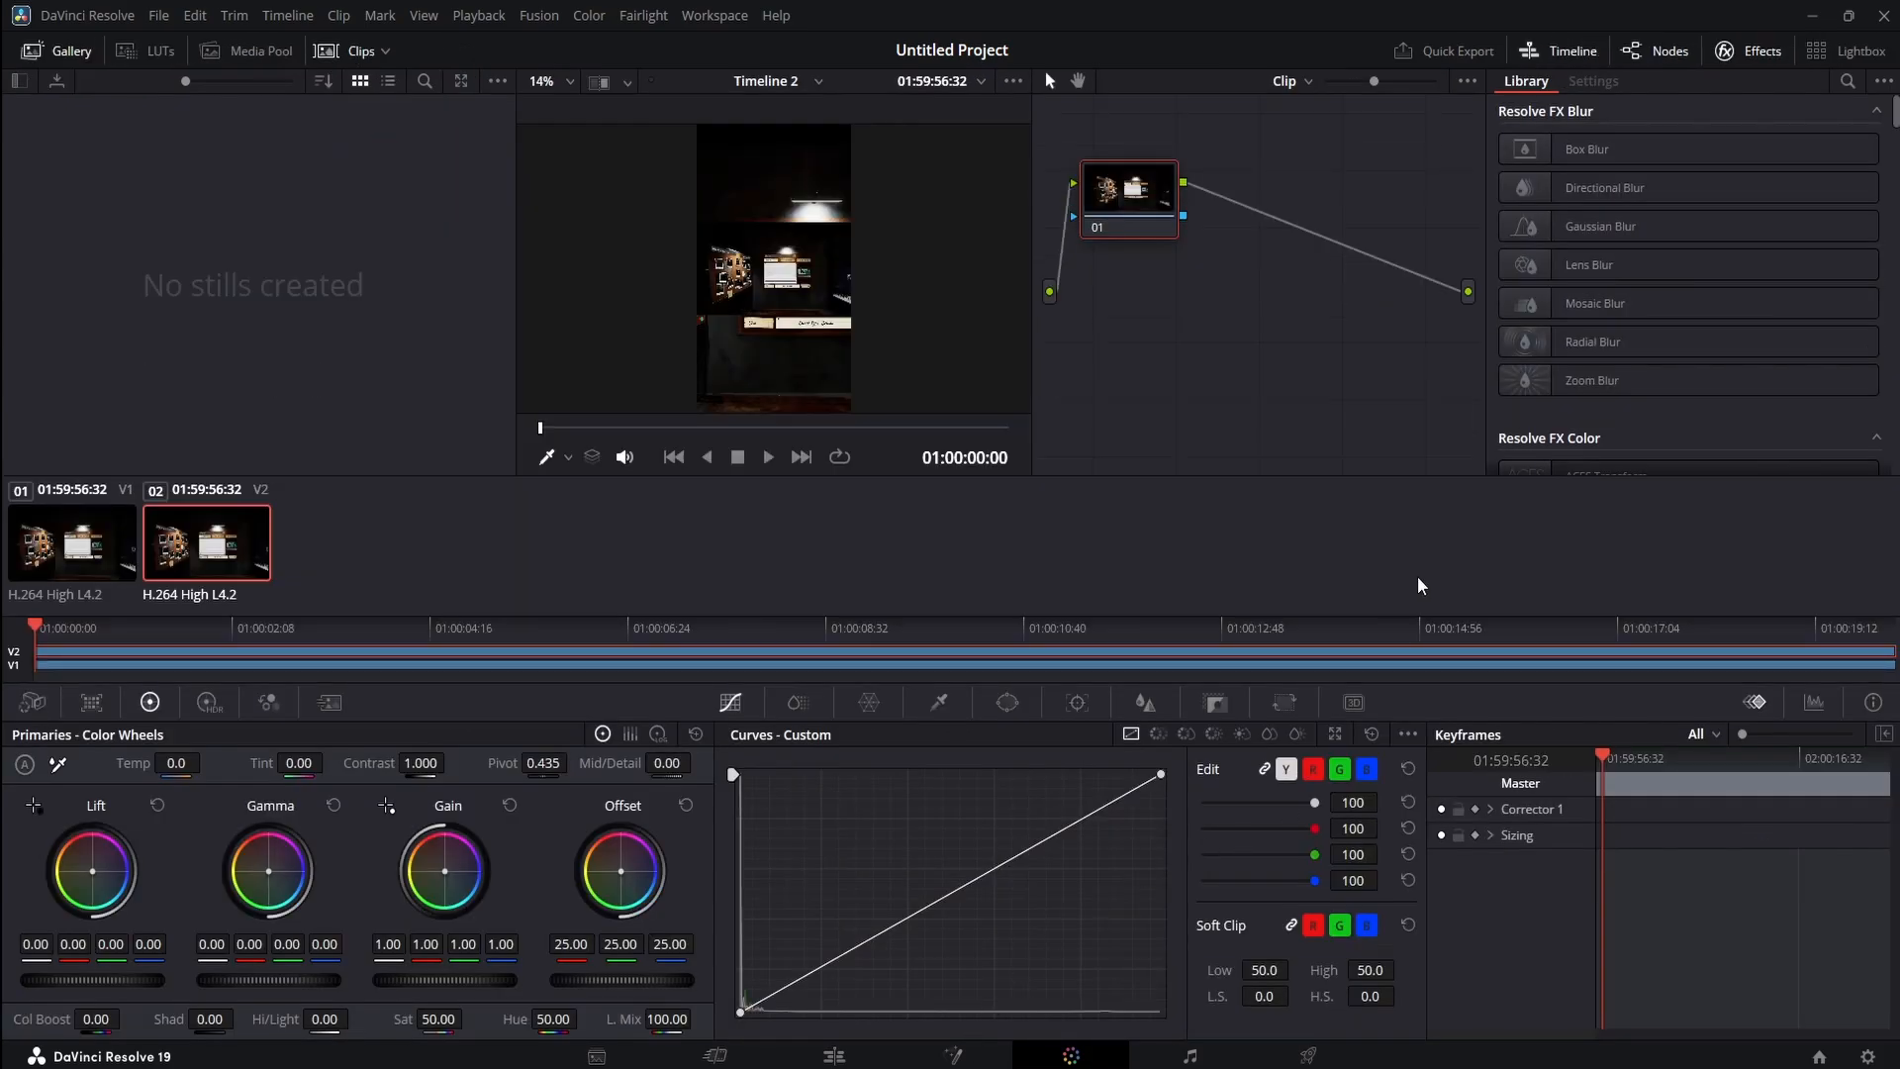
left_click(69, 543)
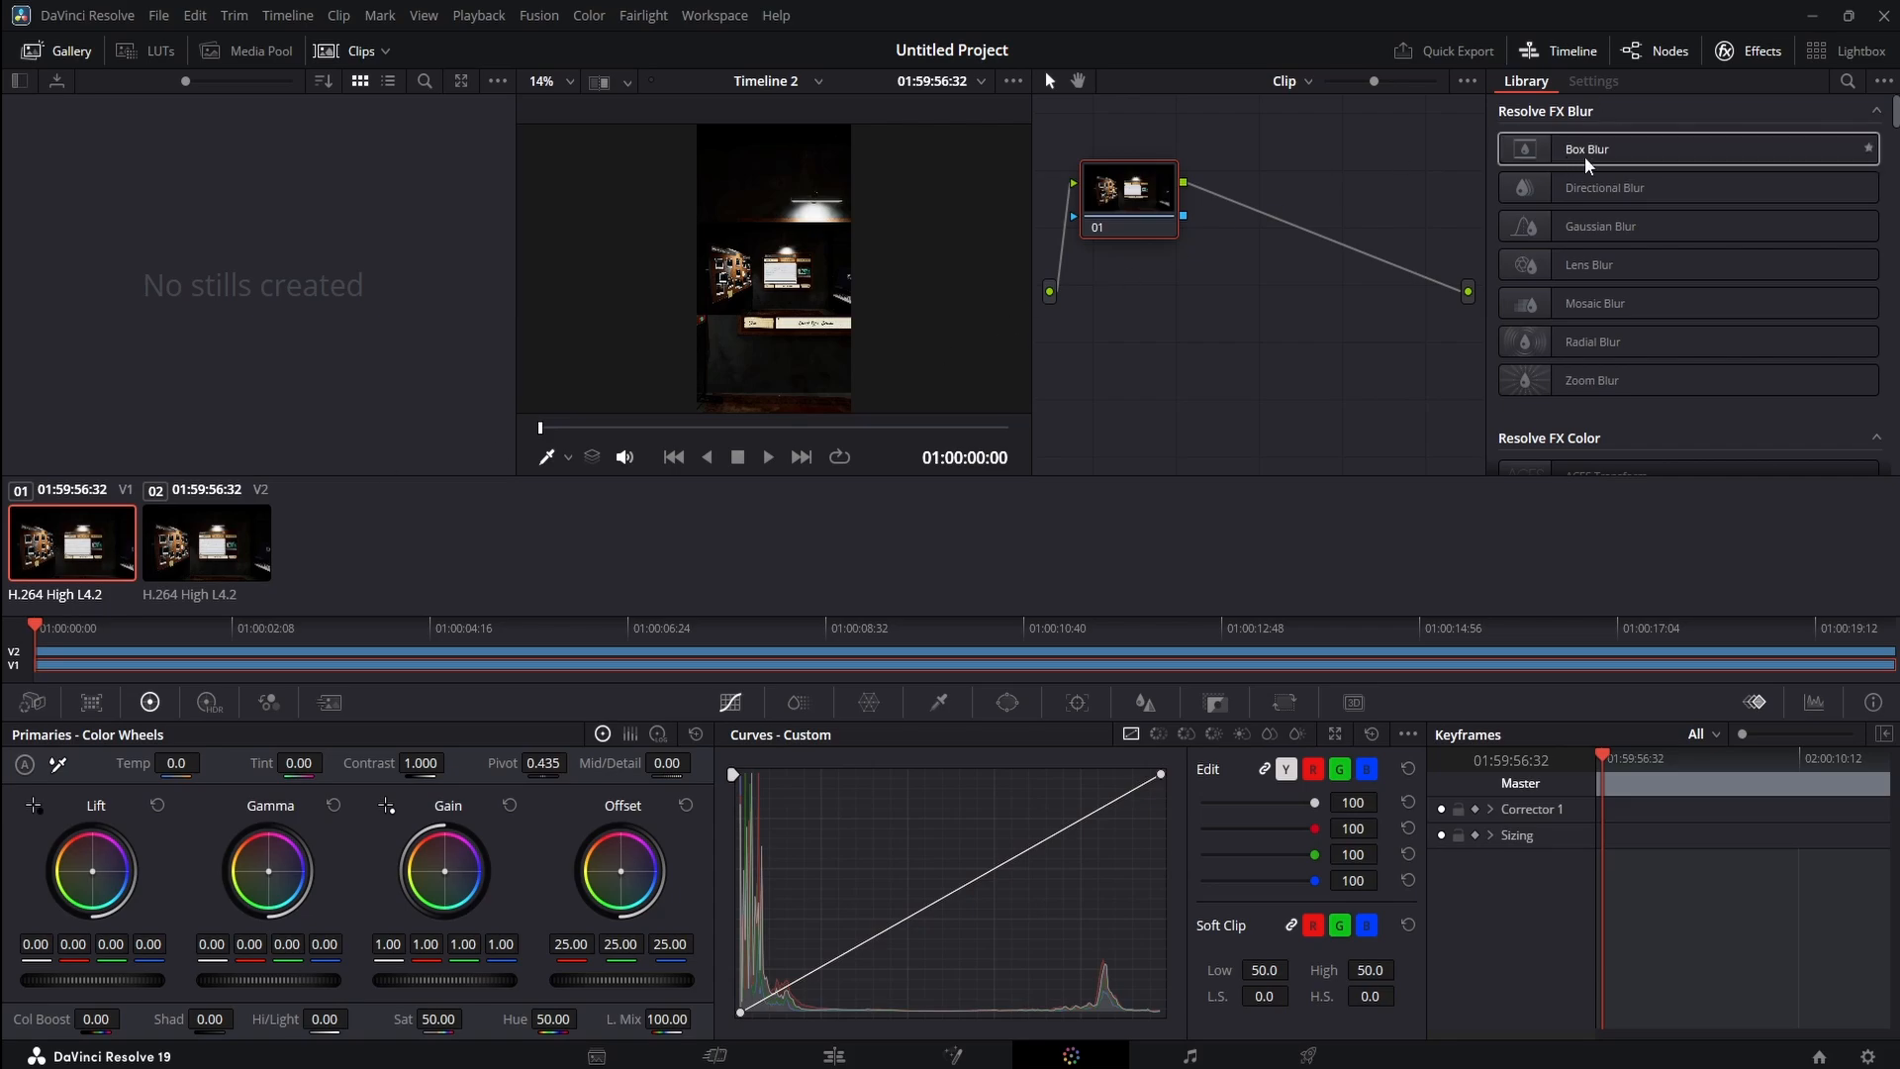
left_click_drag(1593, 163, 1108, 211)
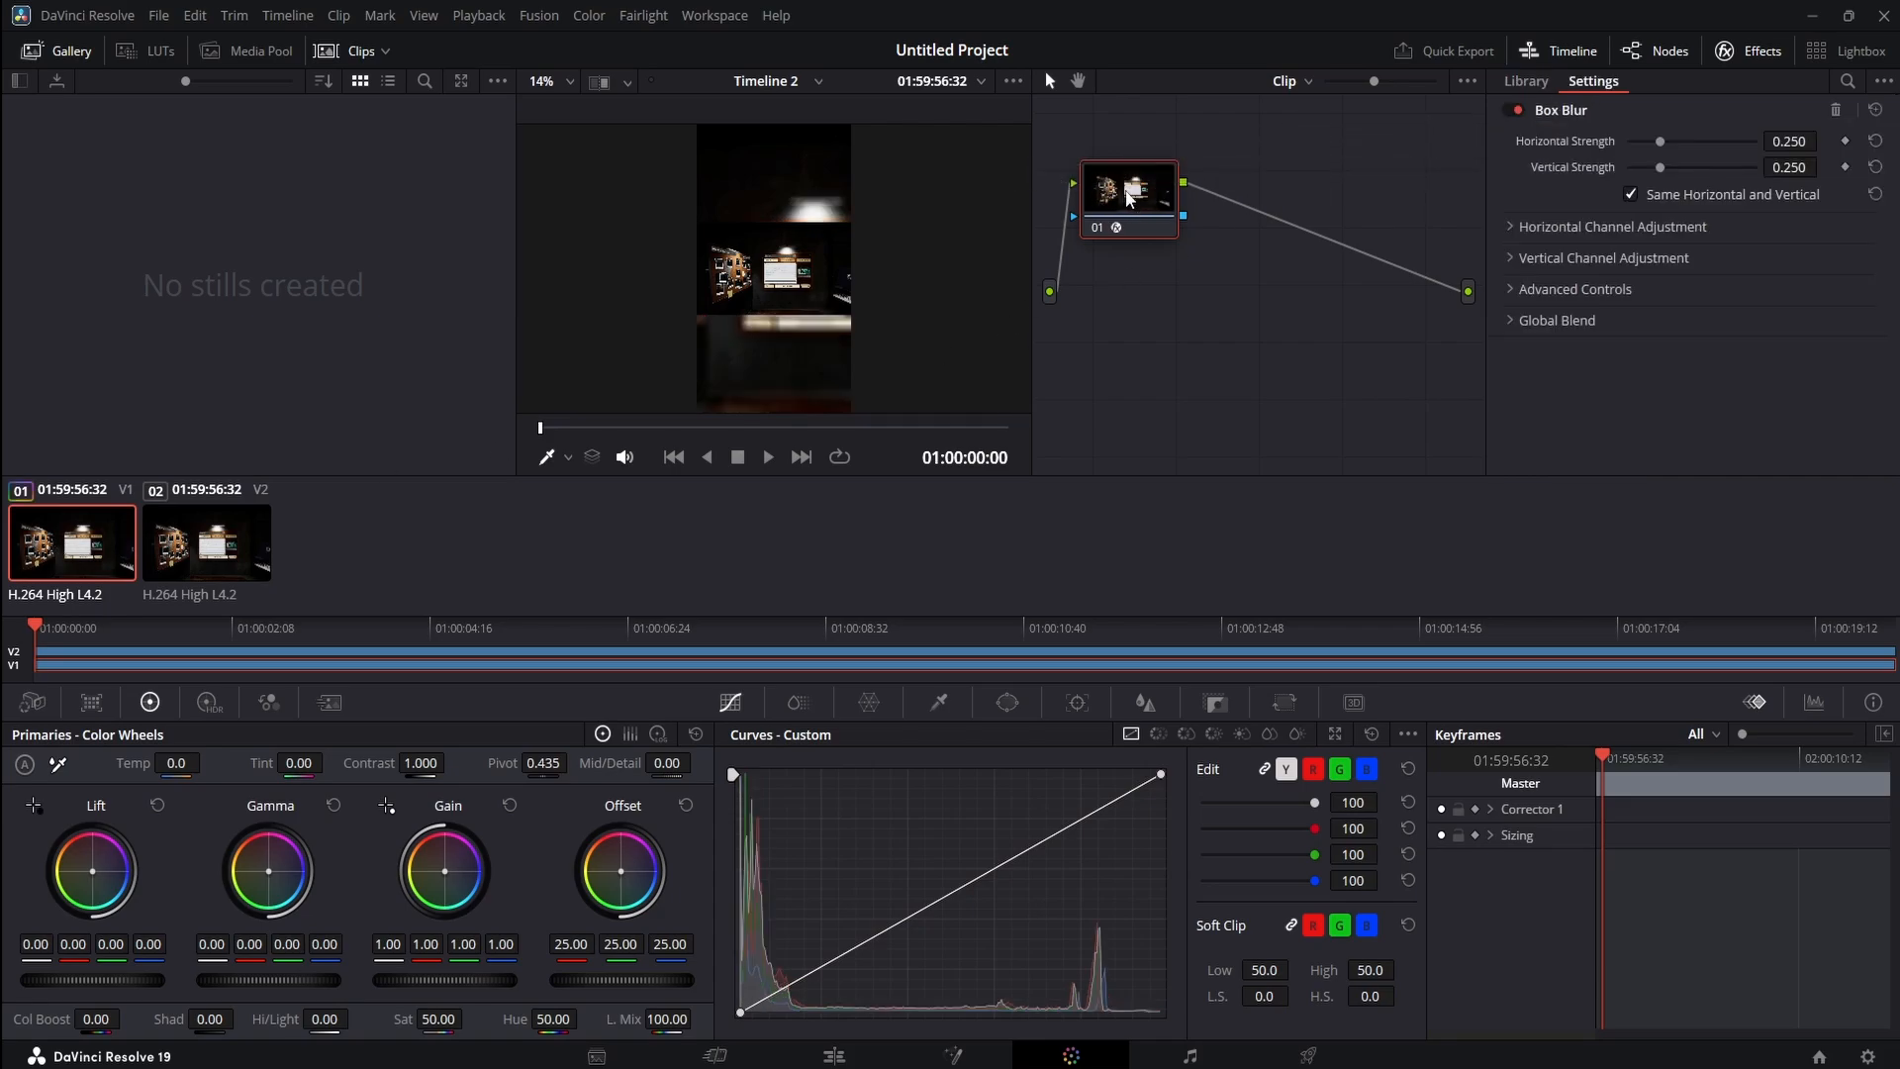
left_click(808, 1053)
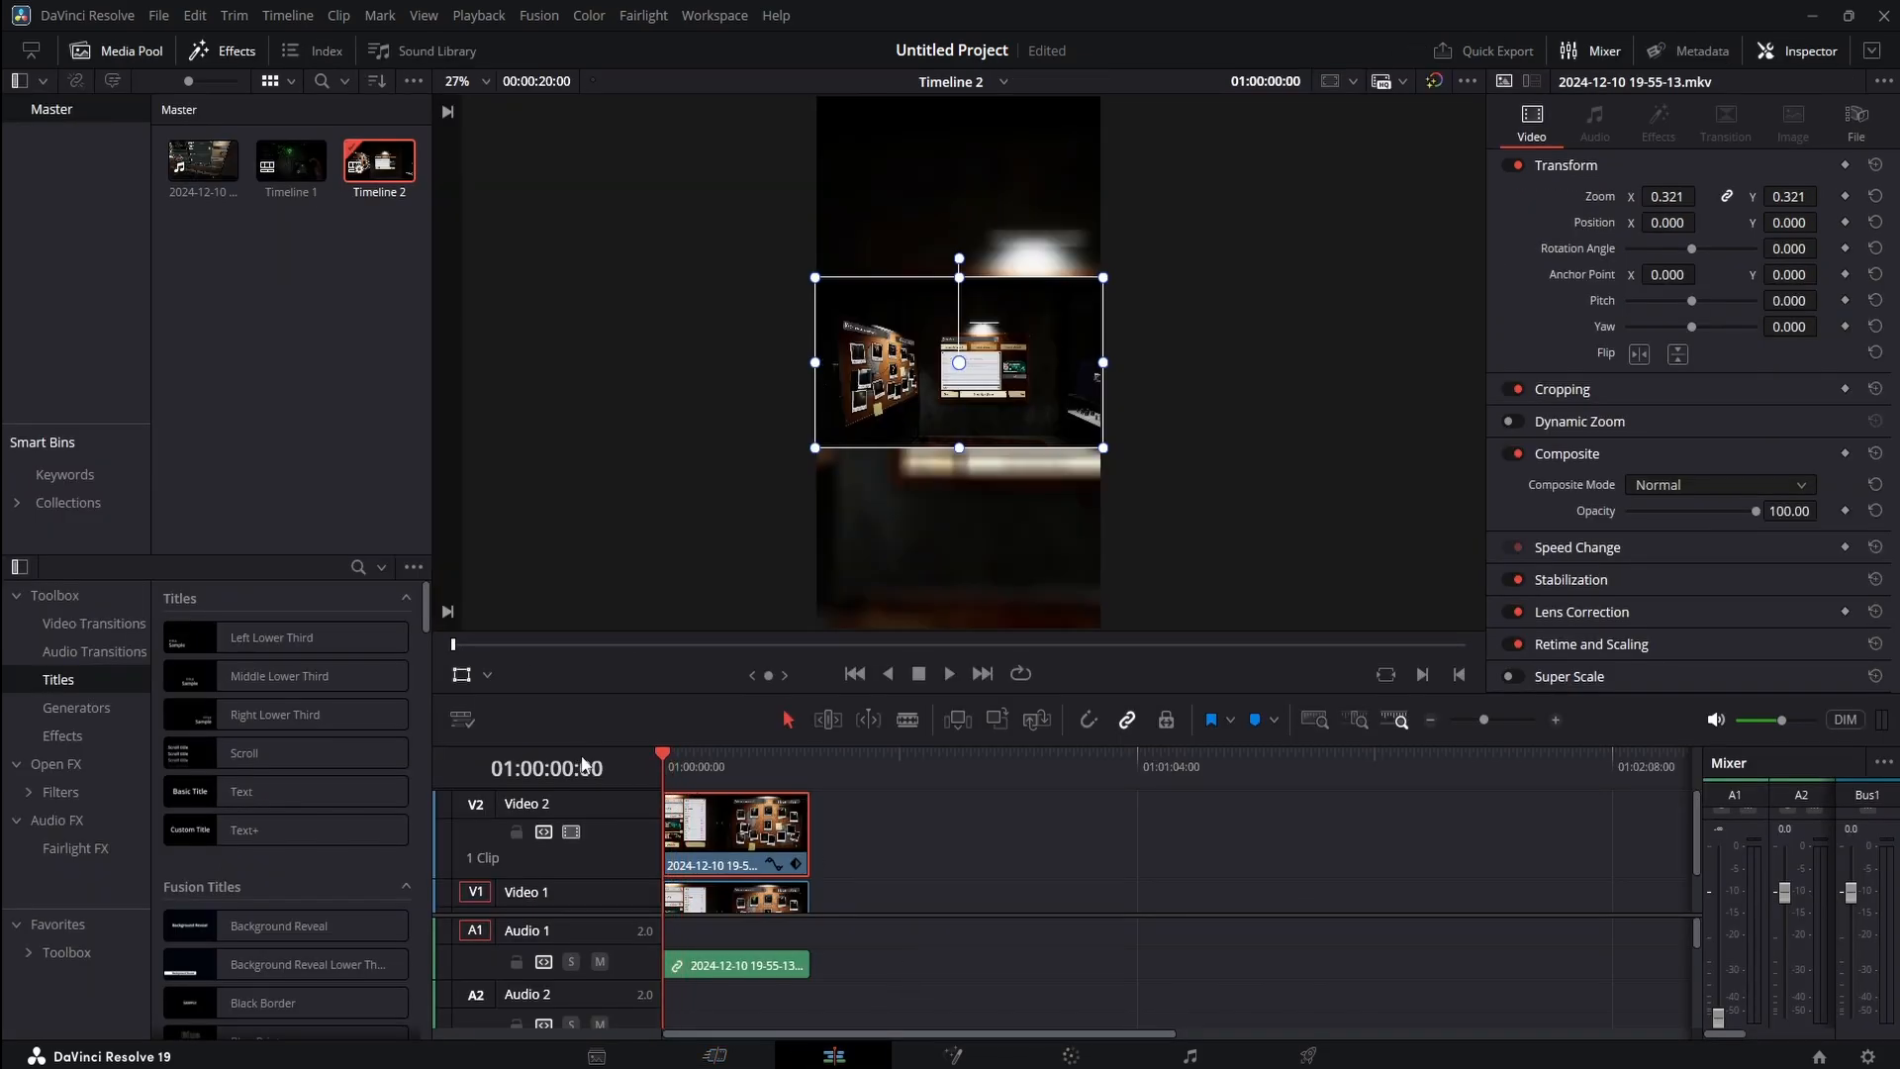
key("space")
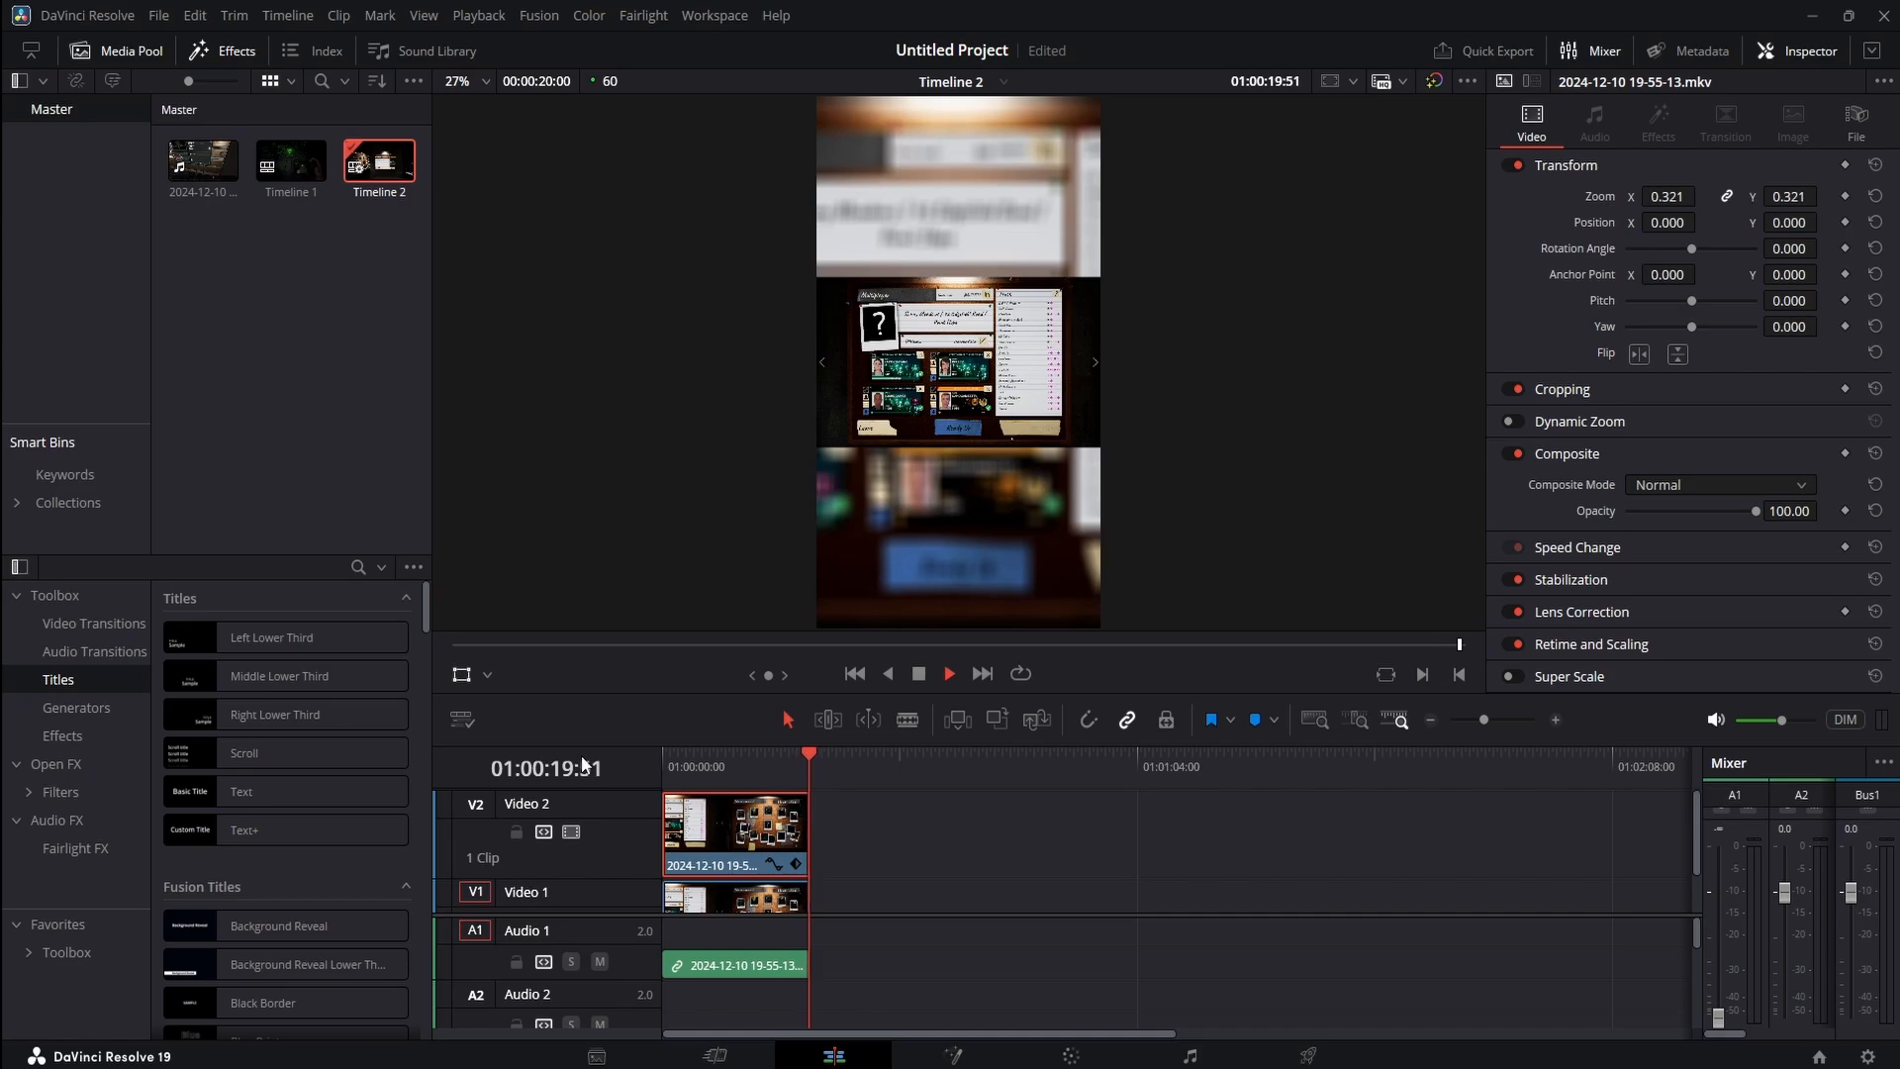
key("space")
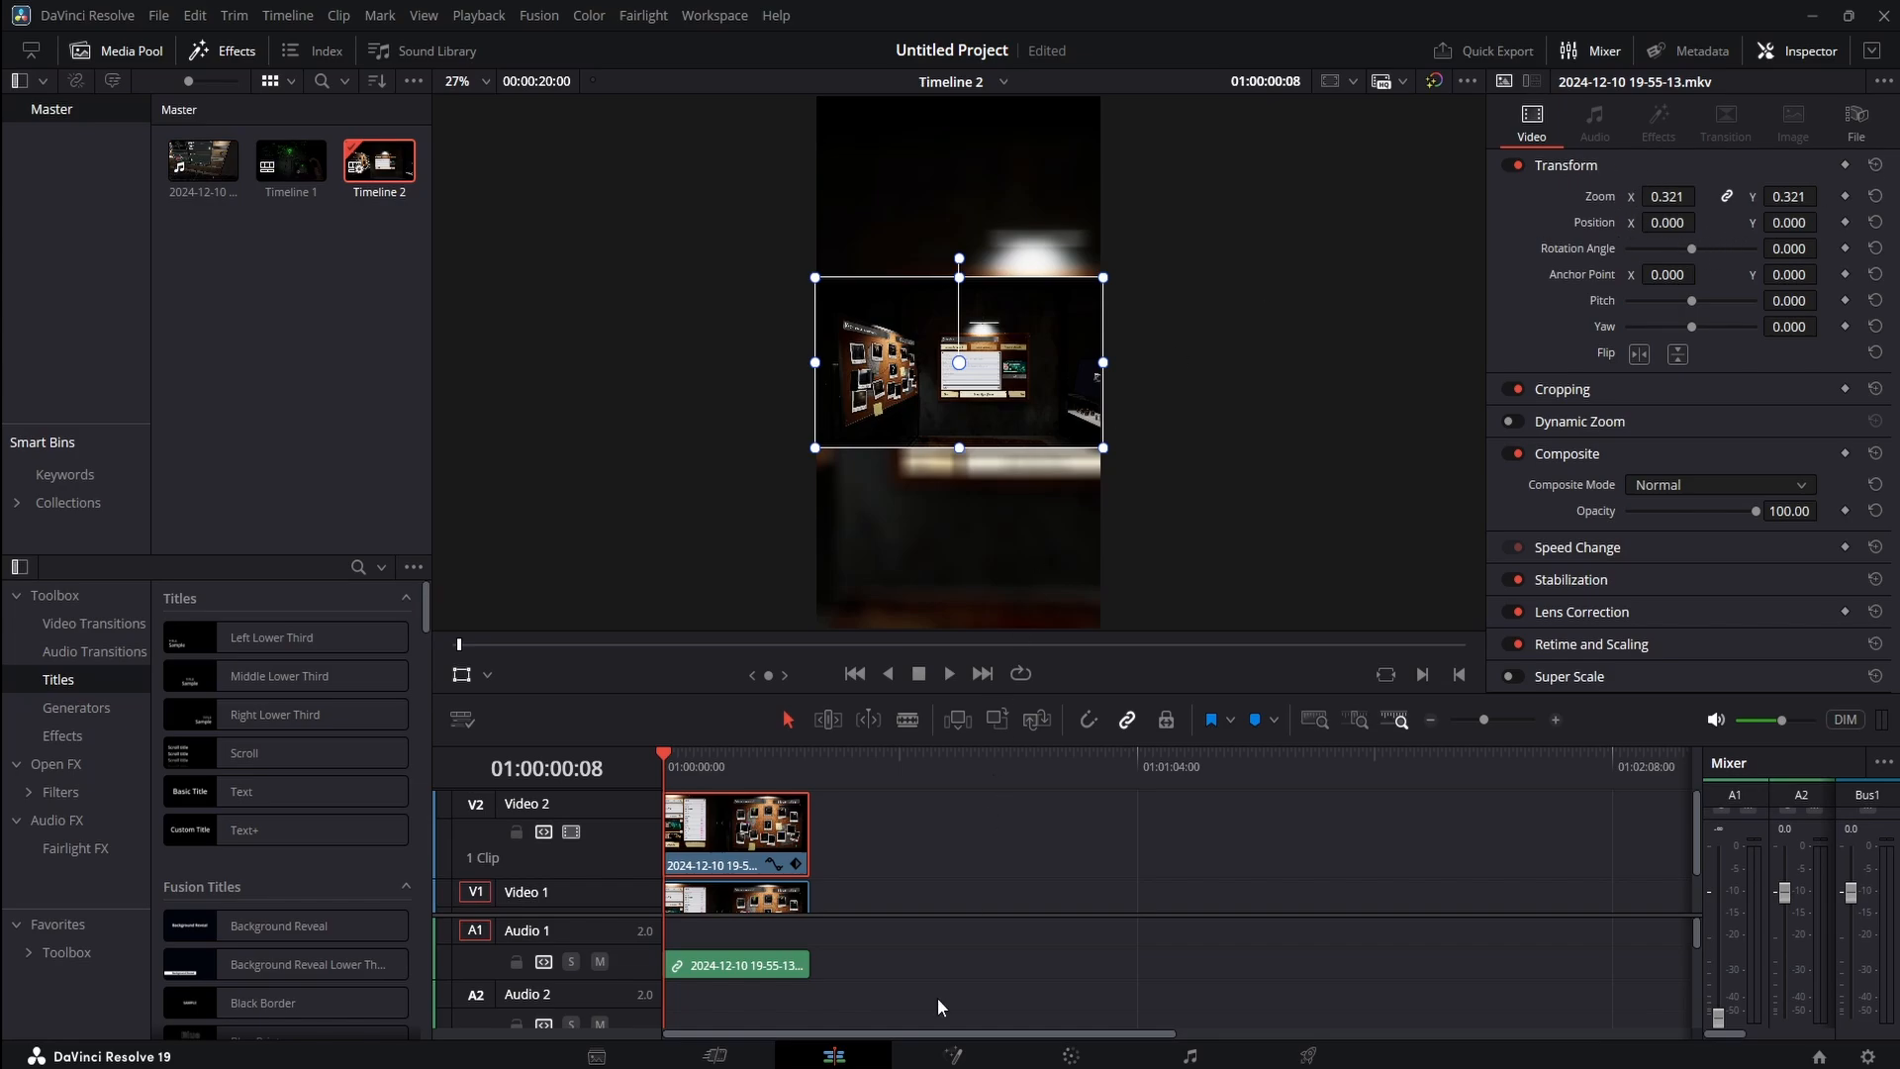
Select both video clips and the audio clip and set their speed to 147 with Ripple Timeline enabled
left_click_drag(1695, 244, 1778, 257)
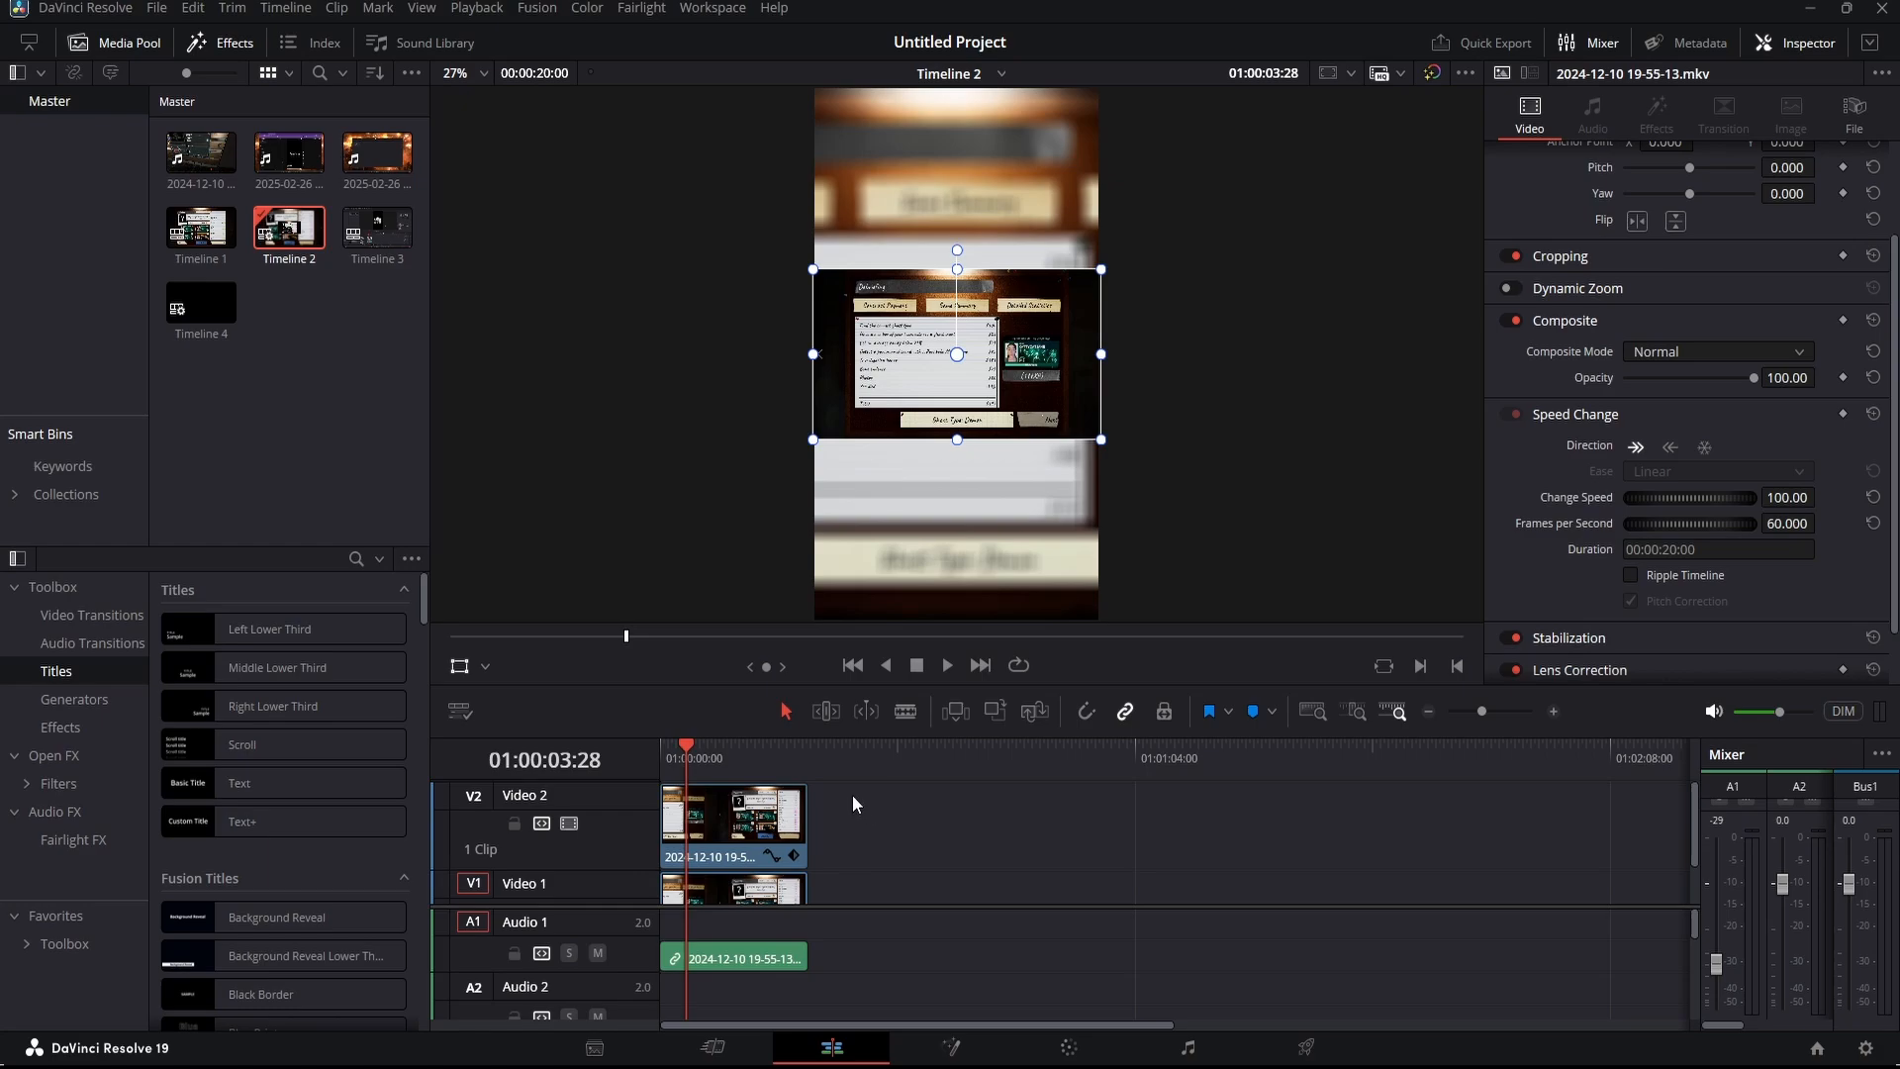
scroll(780, 900, "down", 2)
left_click_drag(769, 993, 925, 881)
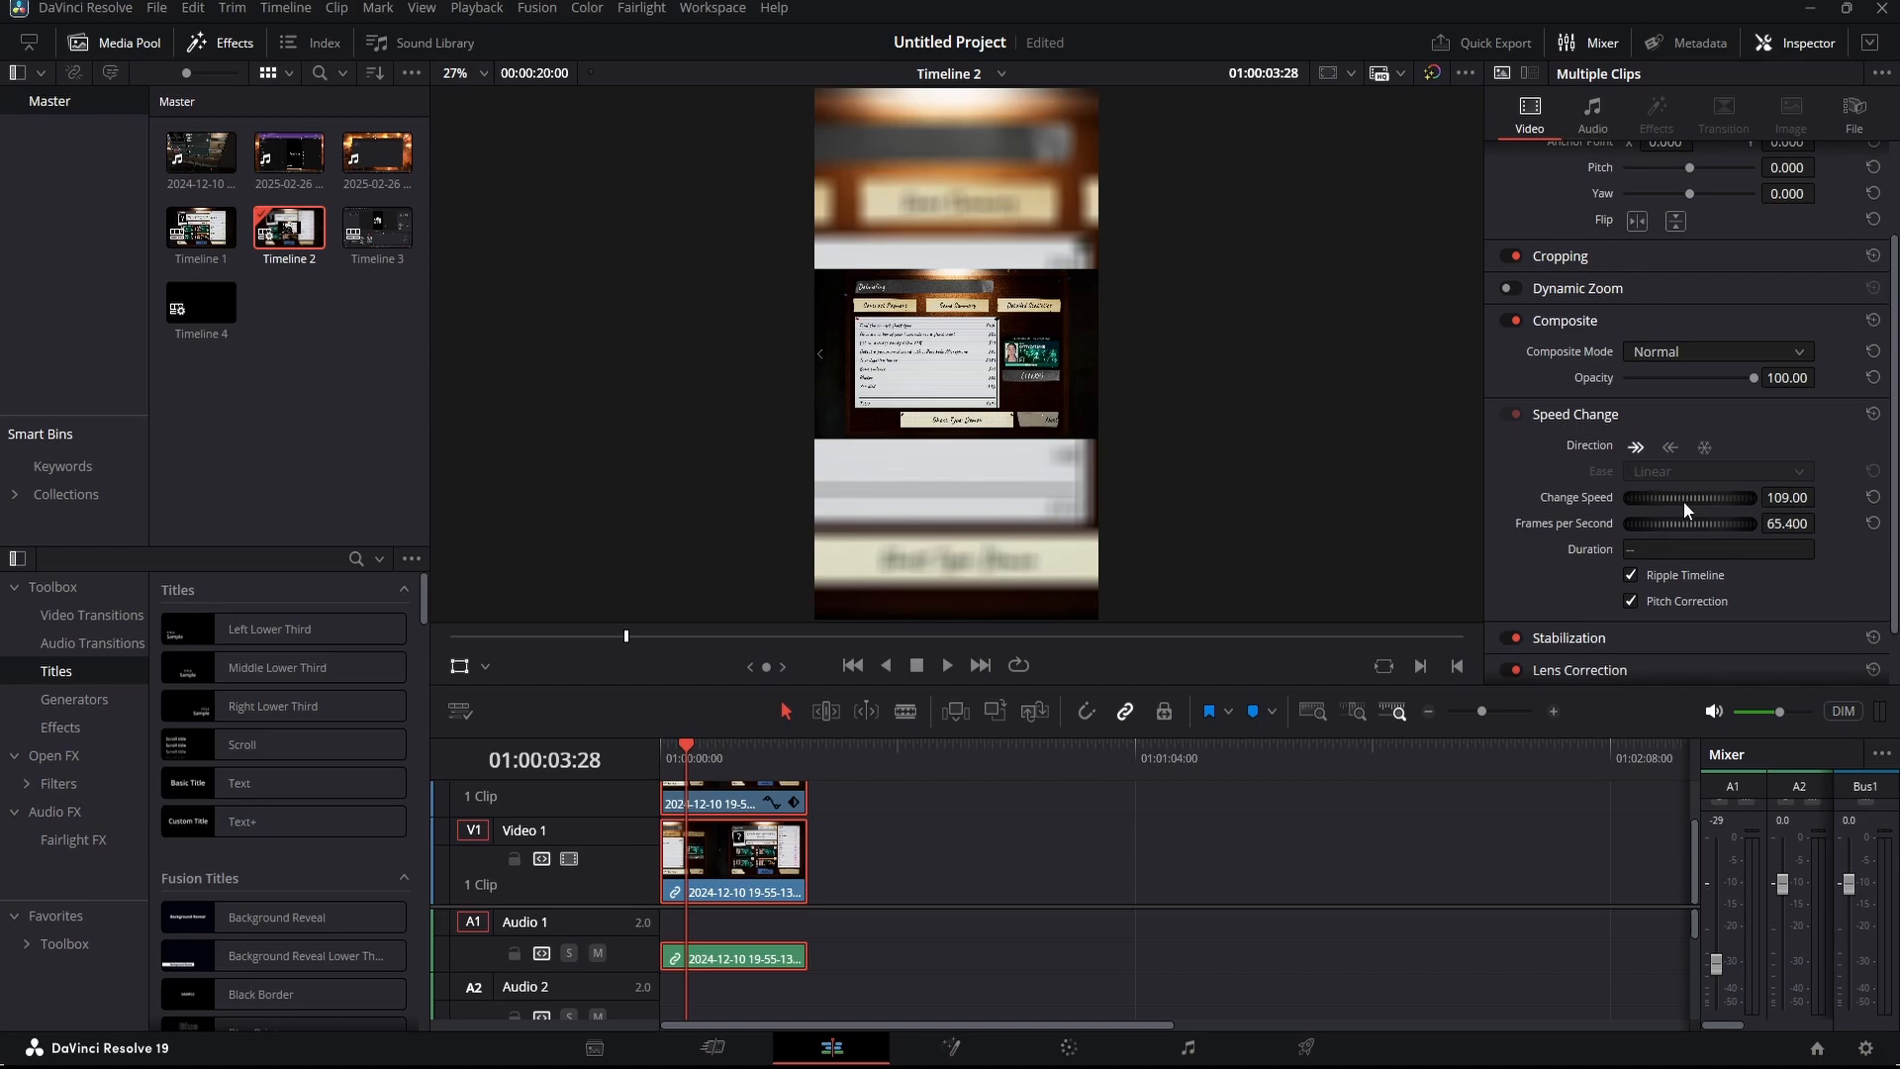
mouse_move(1683, 501)
left_mouse_down()
mouse_move(1737, 495)
mouse_move(1683, 491)
mouse_move(1718, 495)
mouse_move(1700, 494)
left_mouse_up()
Preview the sped-up clips from the start of the timeline and save the project
left_click_drag(685, 742, 661, 744)
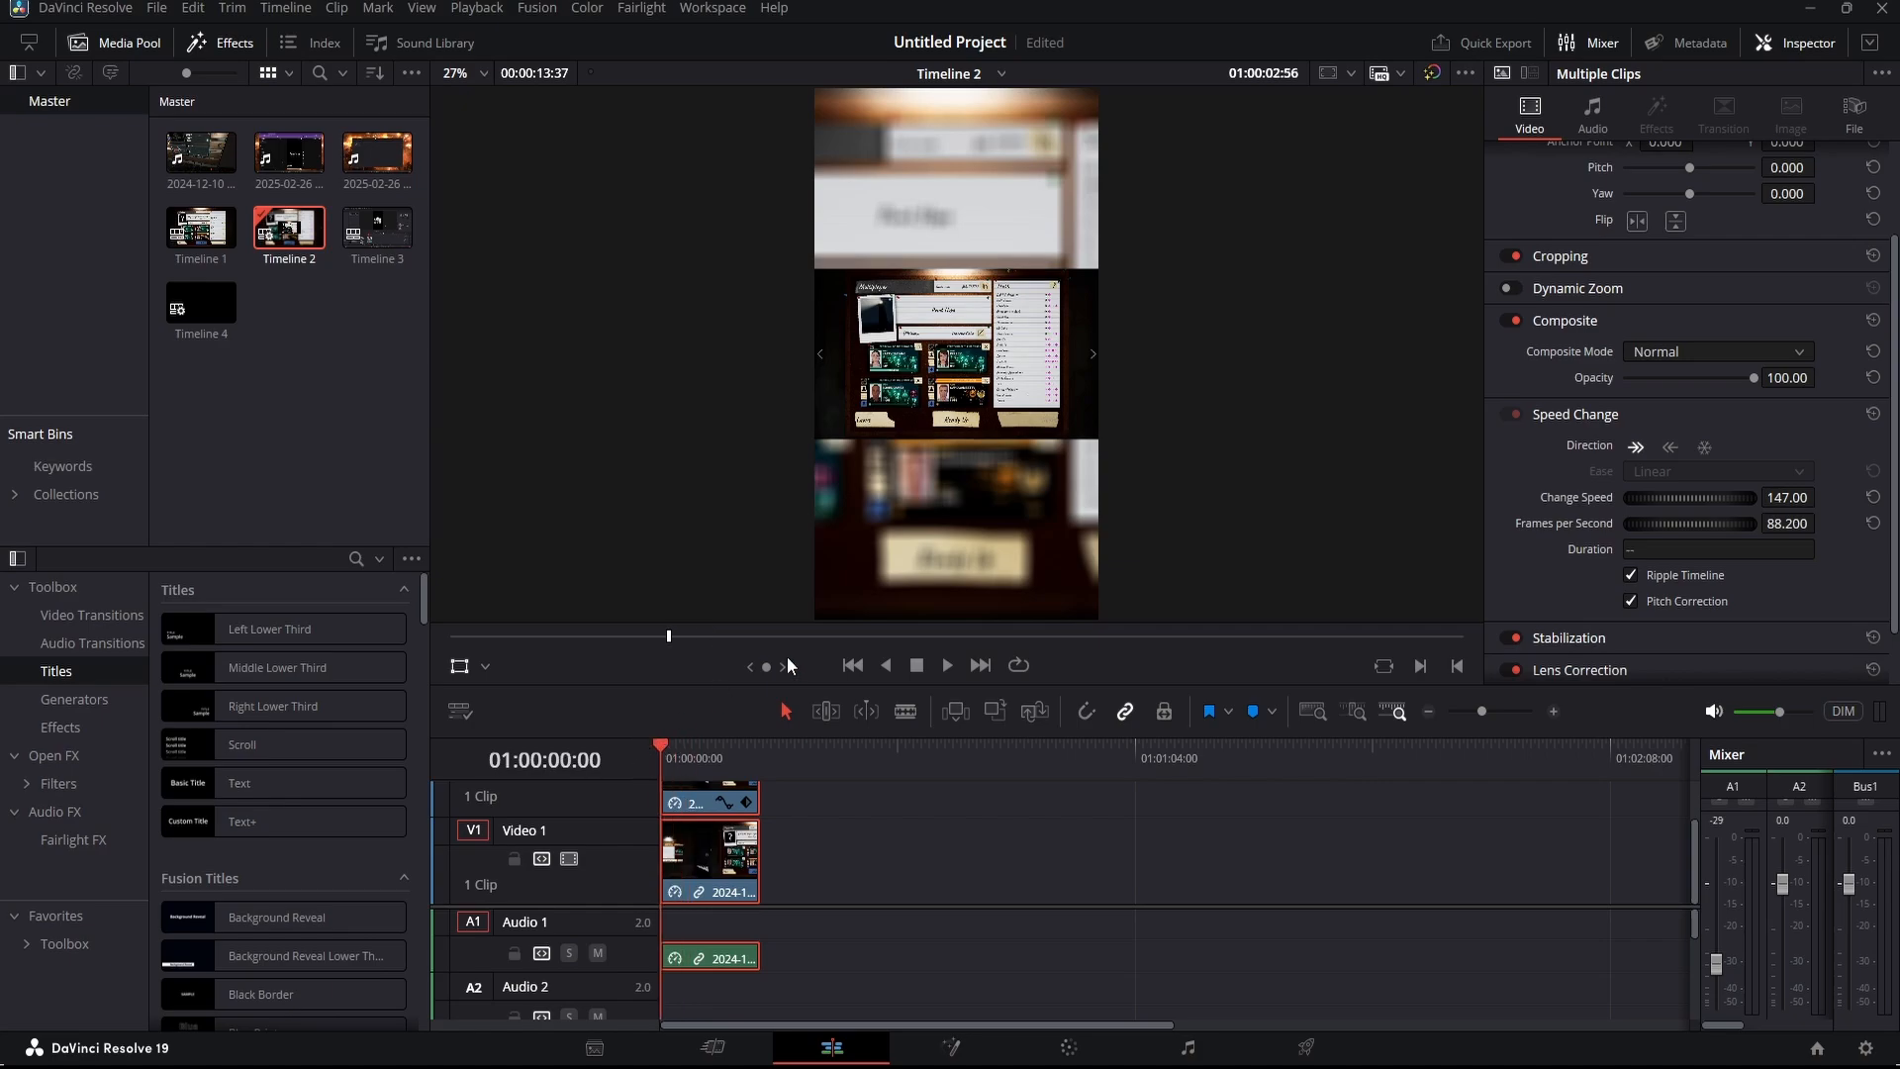
key("space")
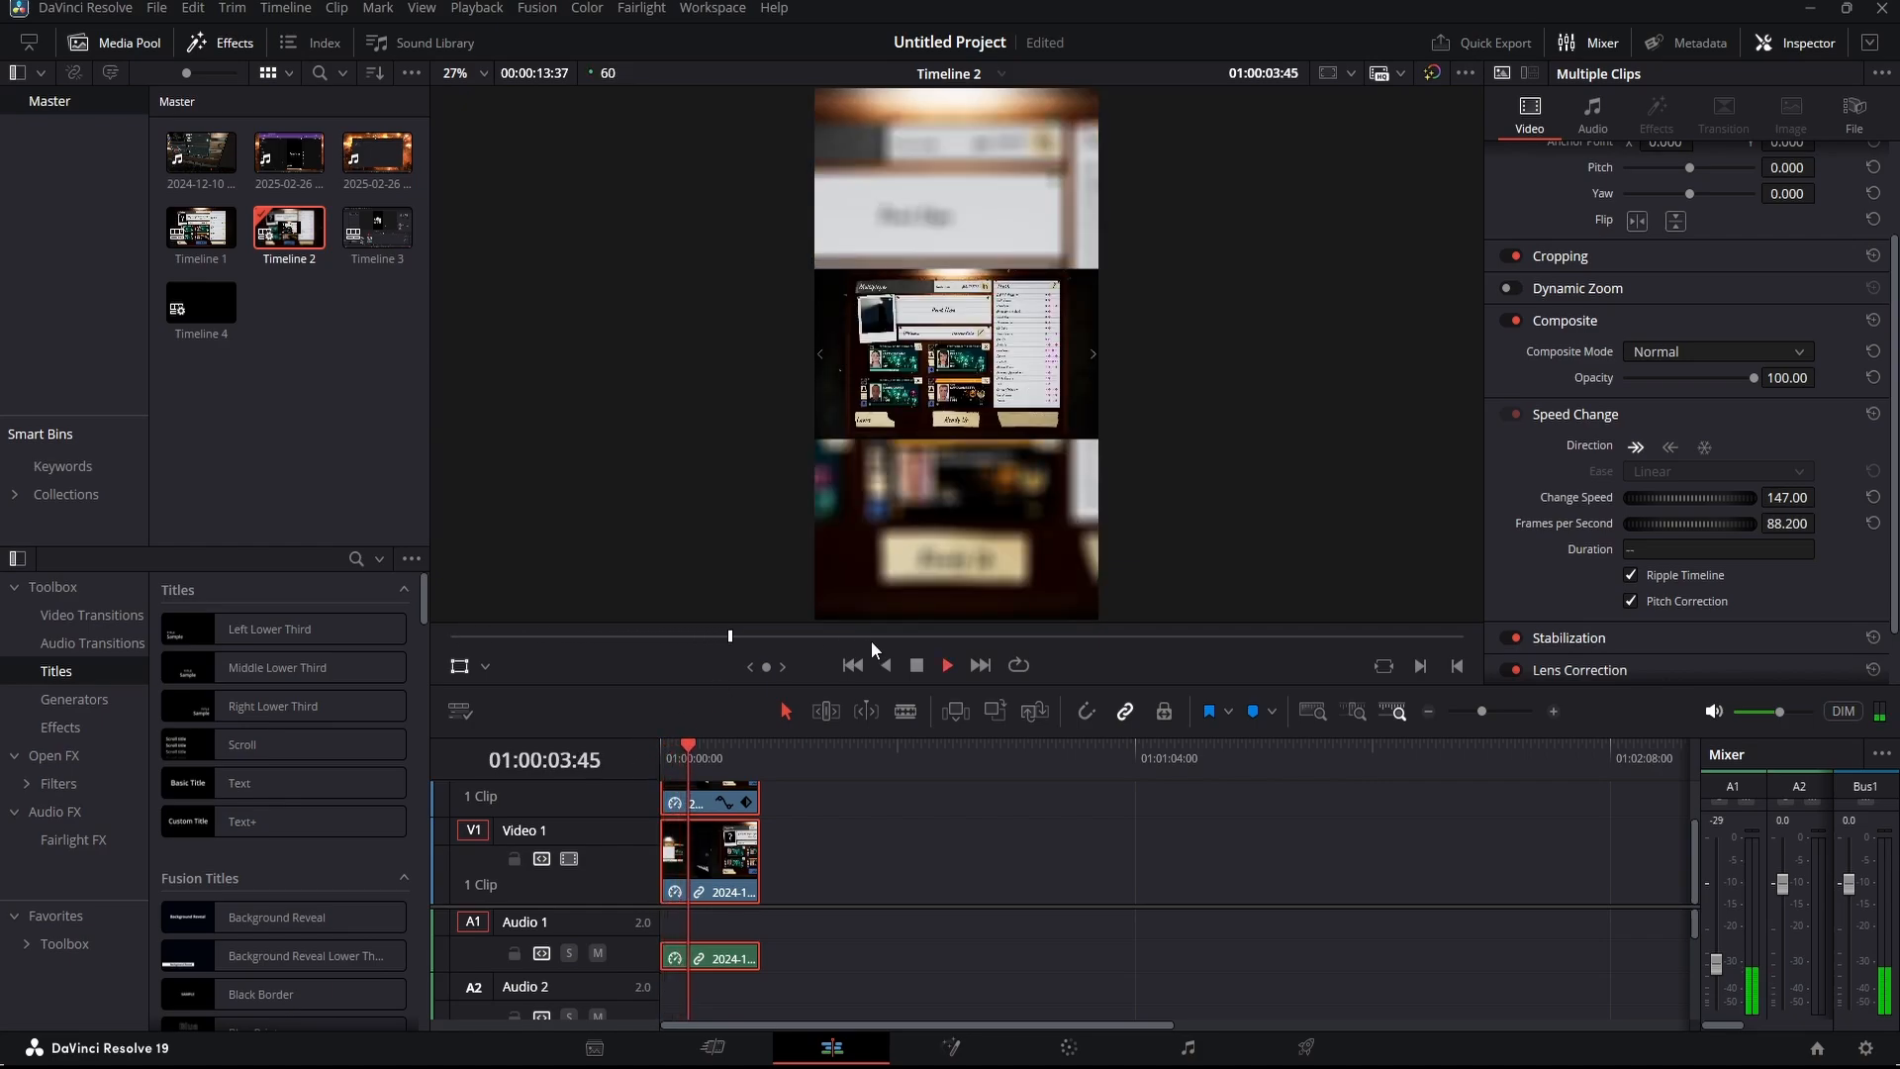
key("space")
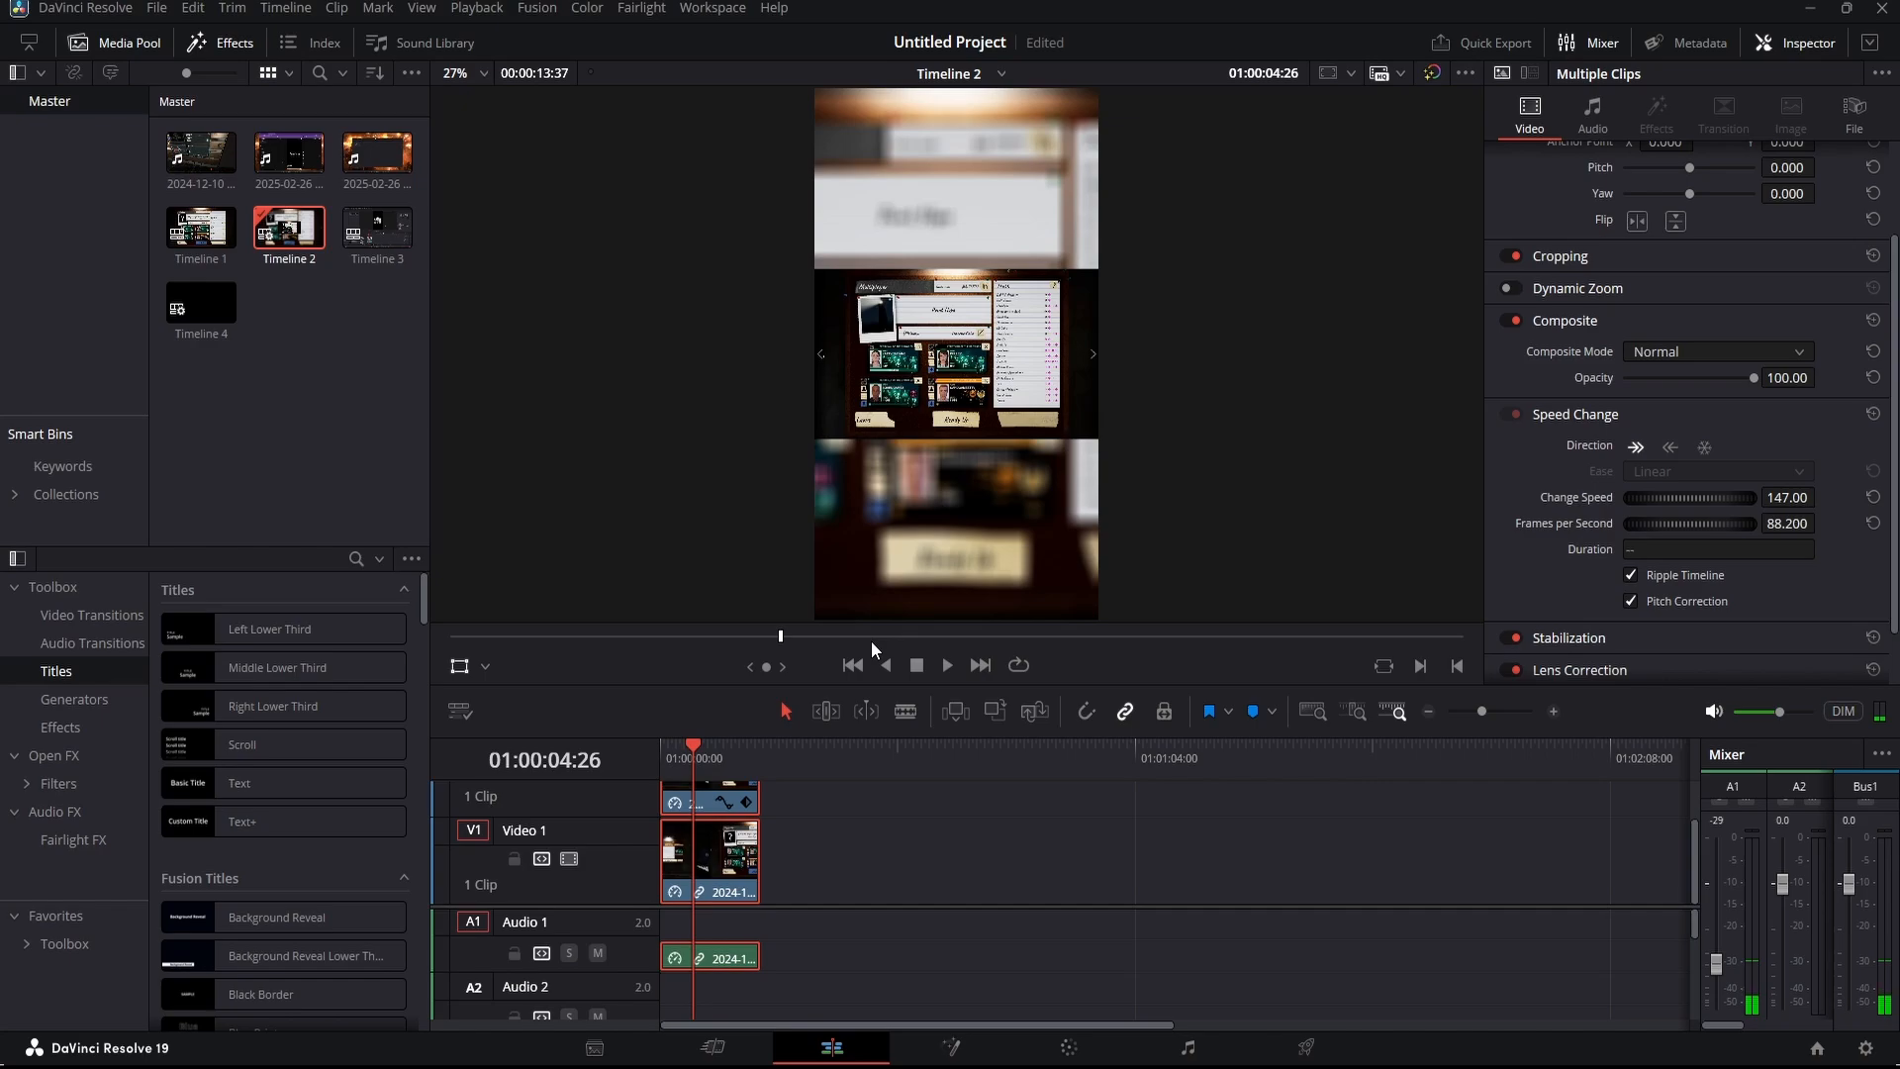
key("ctrl+s")
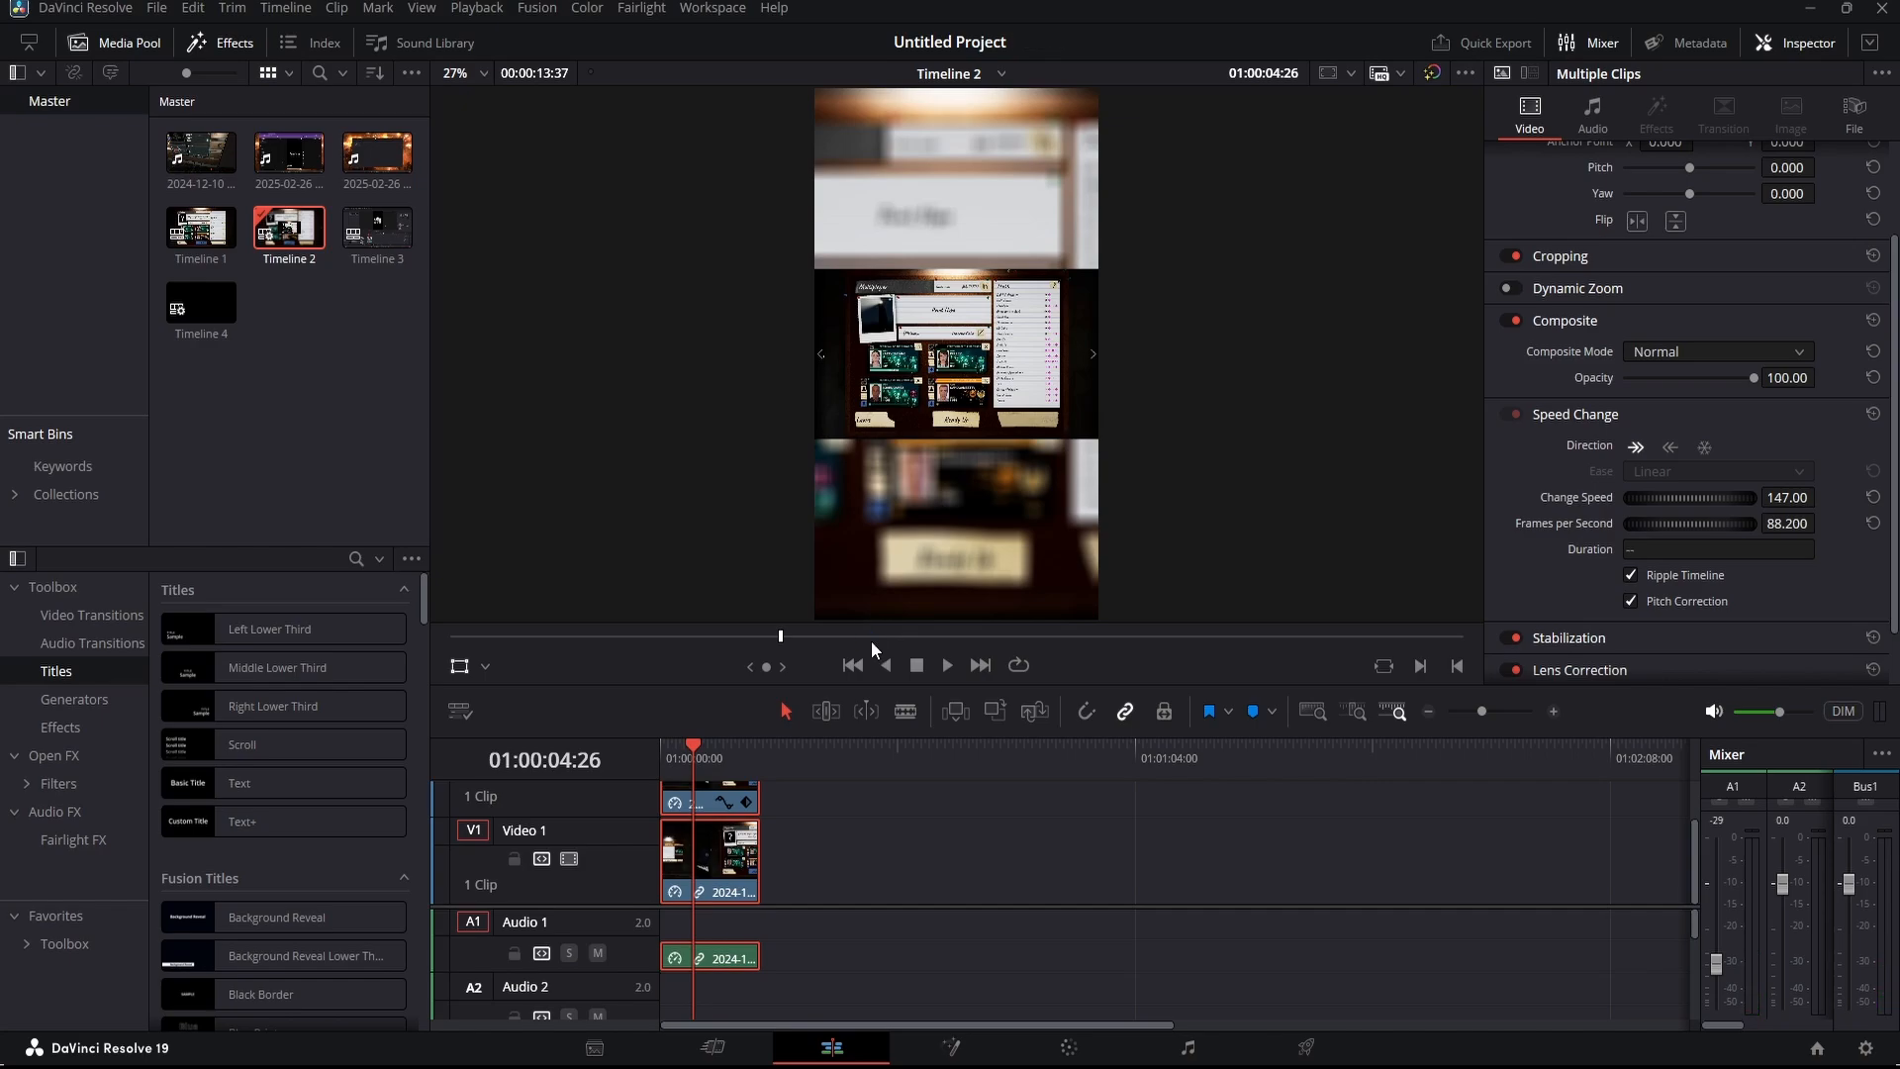